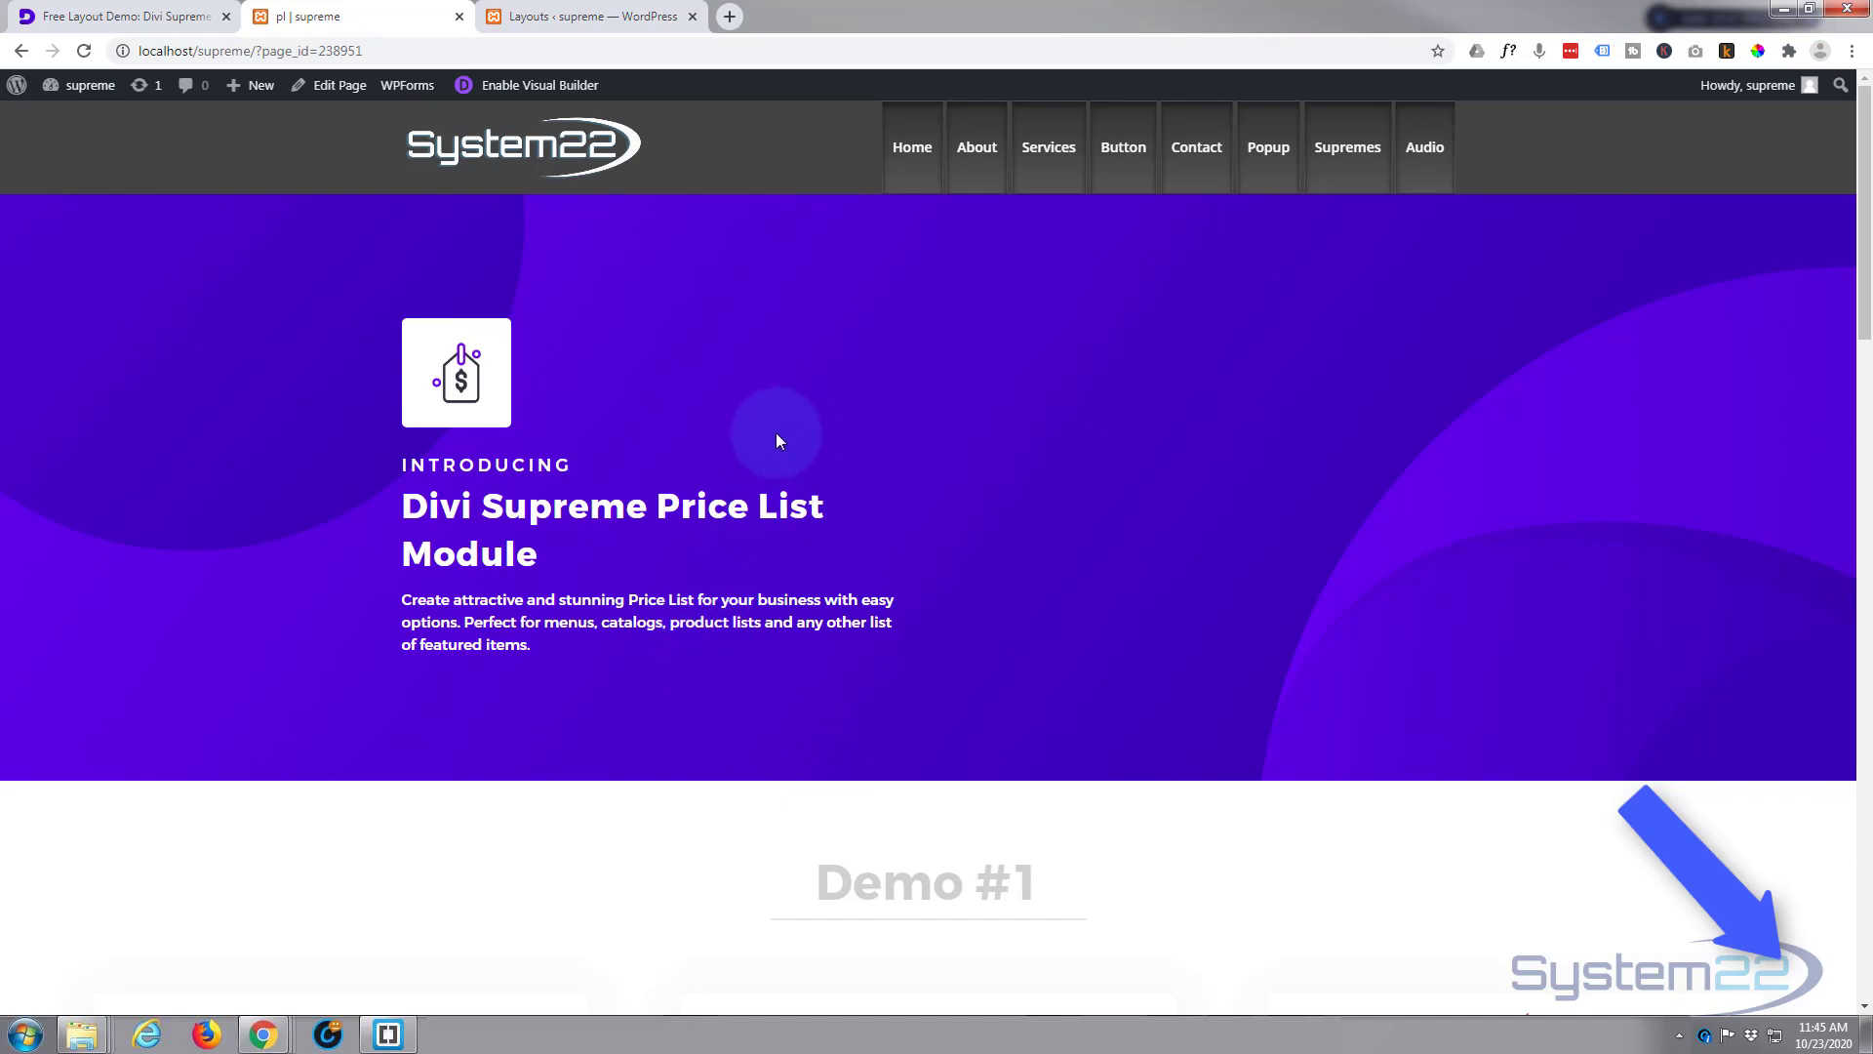
Step: Go to the Divi Supreme free layout blog post for the Price List Module
{"action": "scroll", "coordinate": [763, 447], "scroll_direction": "down", "scroll_amount": 5}
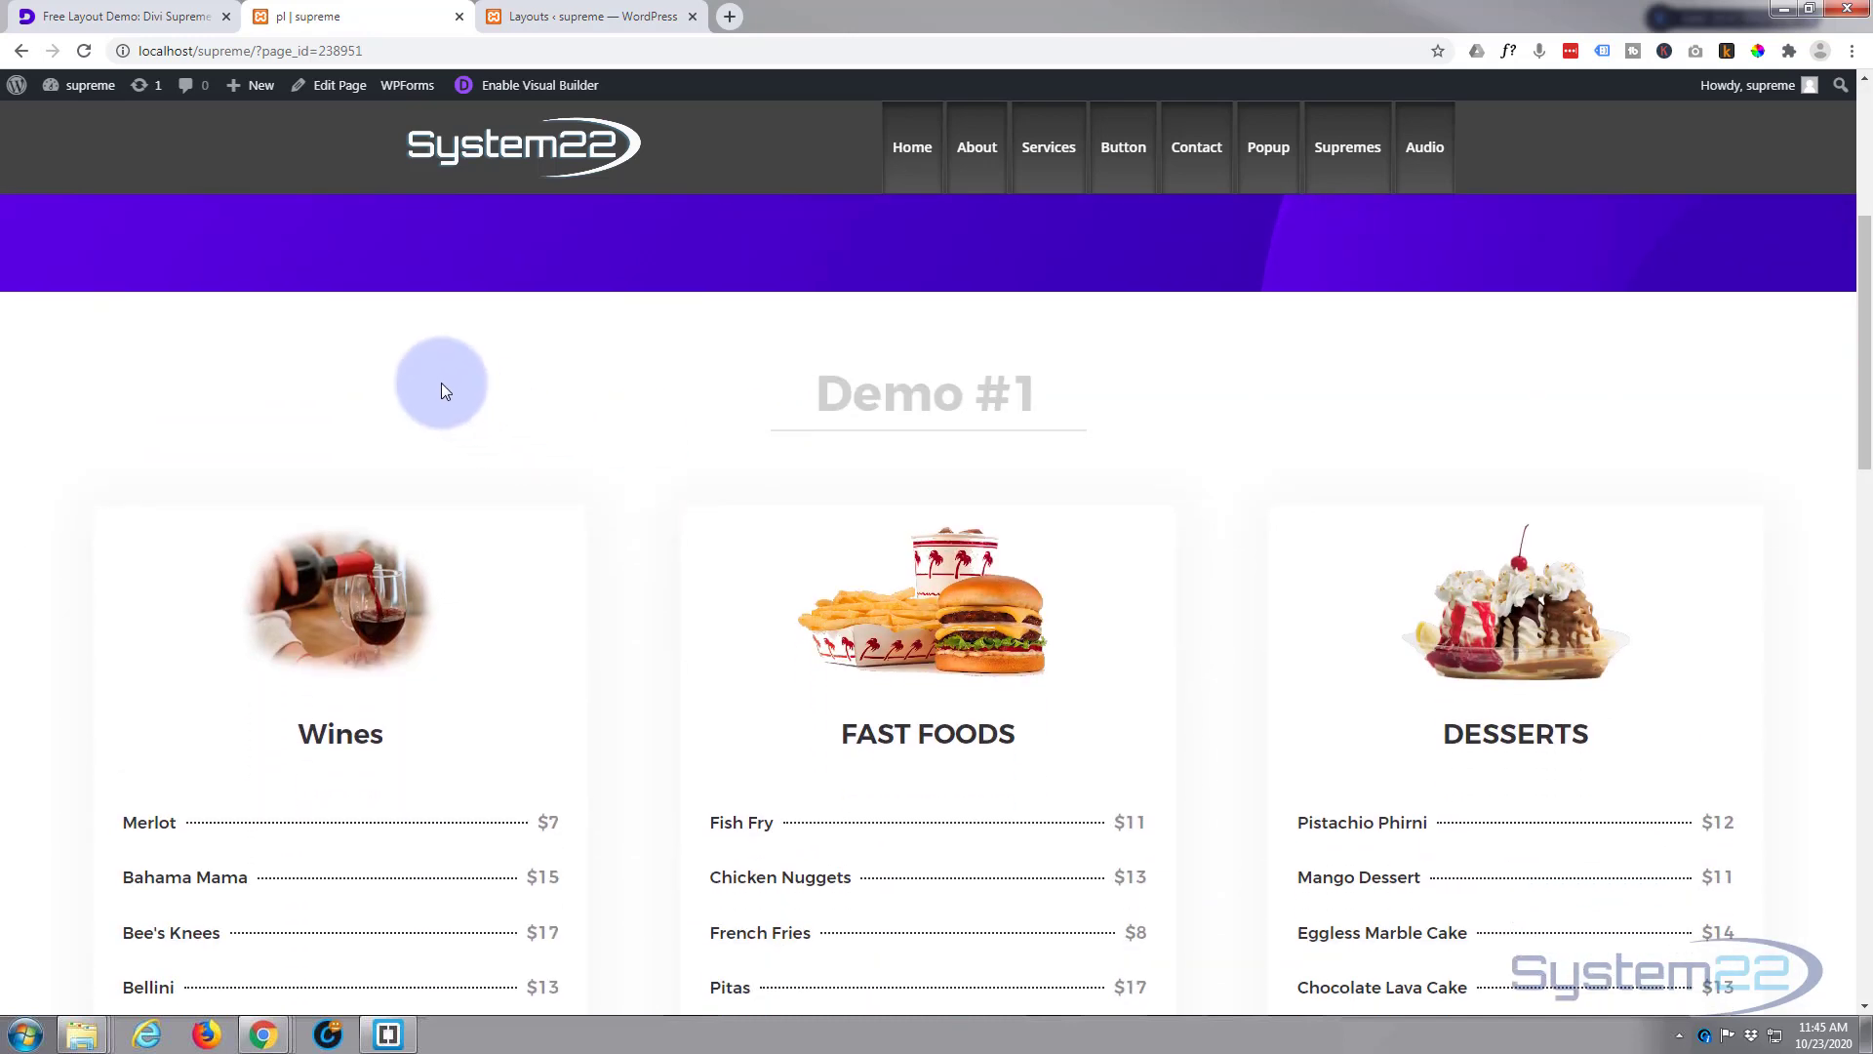
{"action": "scroll", "coordinate": [630, 391], "scroll_direction": "down", "scroll_amount": 2}
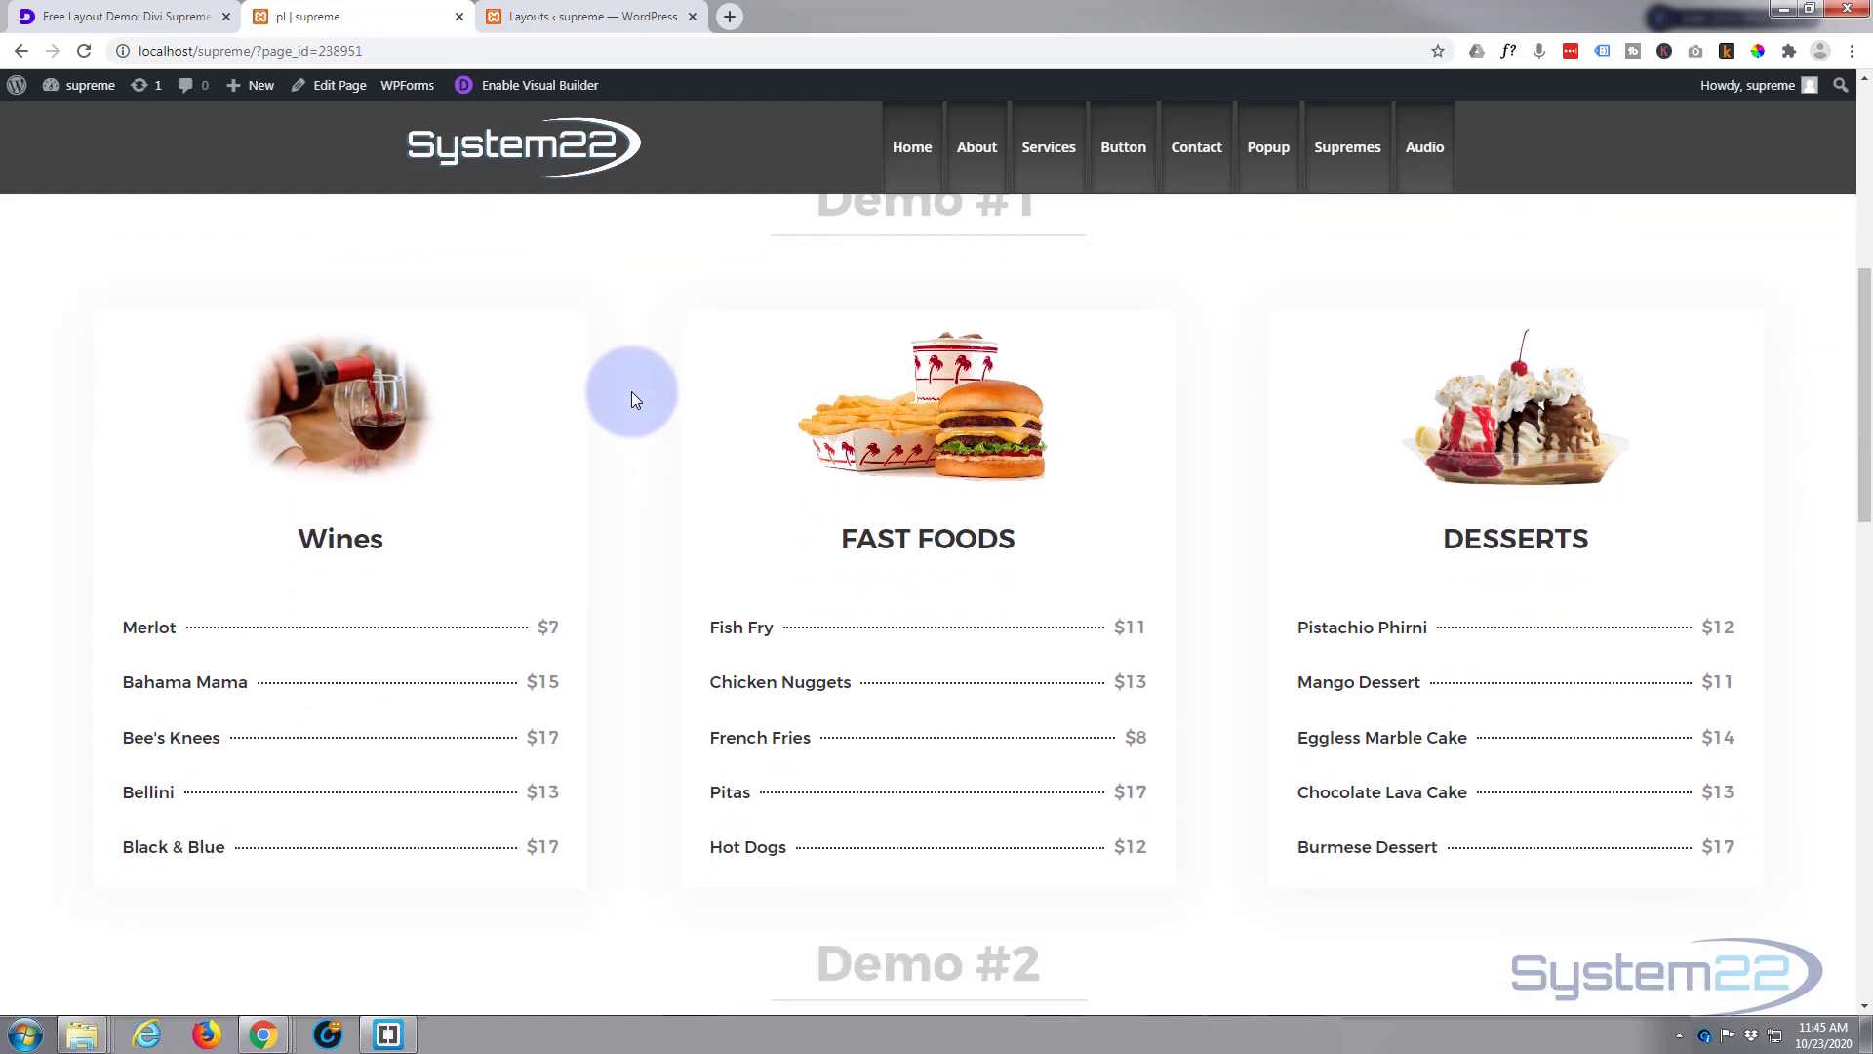
{"action": "scroll", "coordinate": [632, 399], "scroll_direction": "down", "scroll_amount": 1}
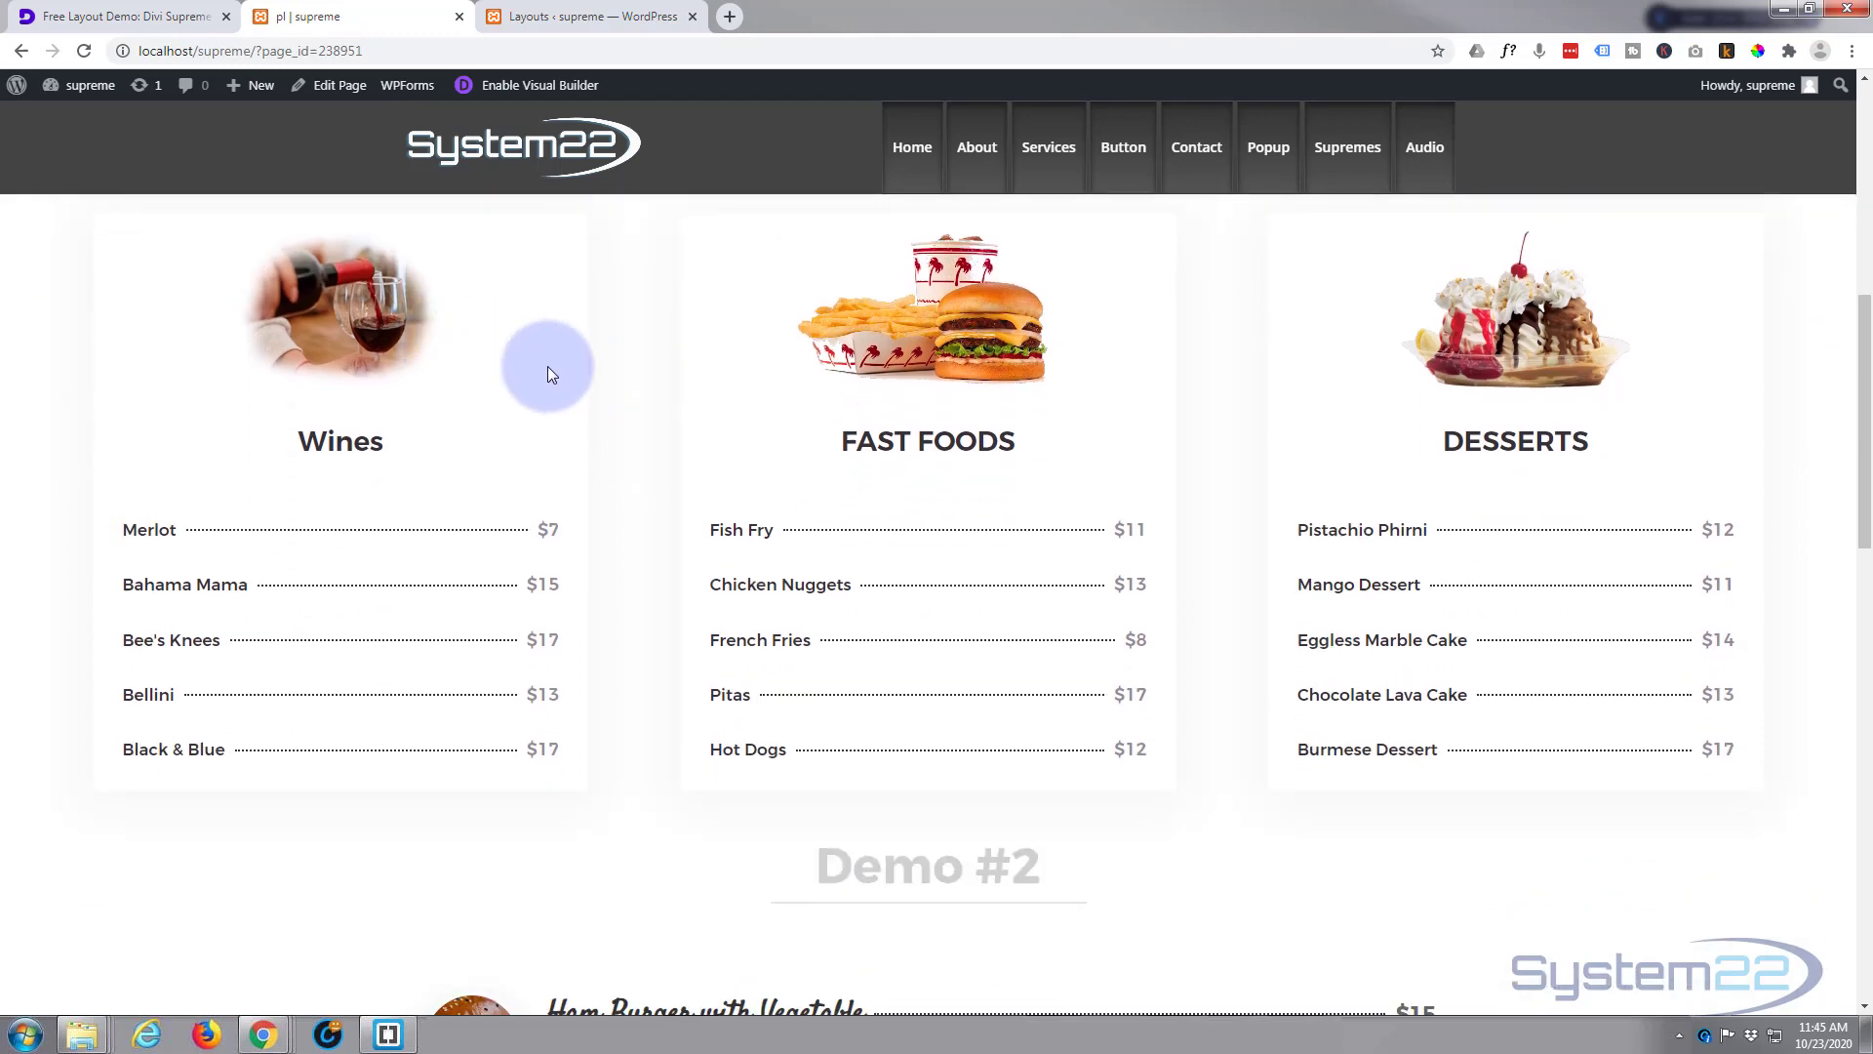
{"action": "scroll", "coordinate": [634, 562], "scroll_direction": "down", "scroll_amount": 6}
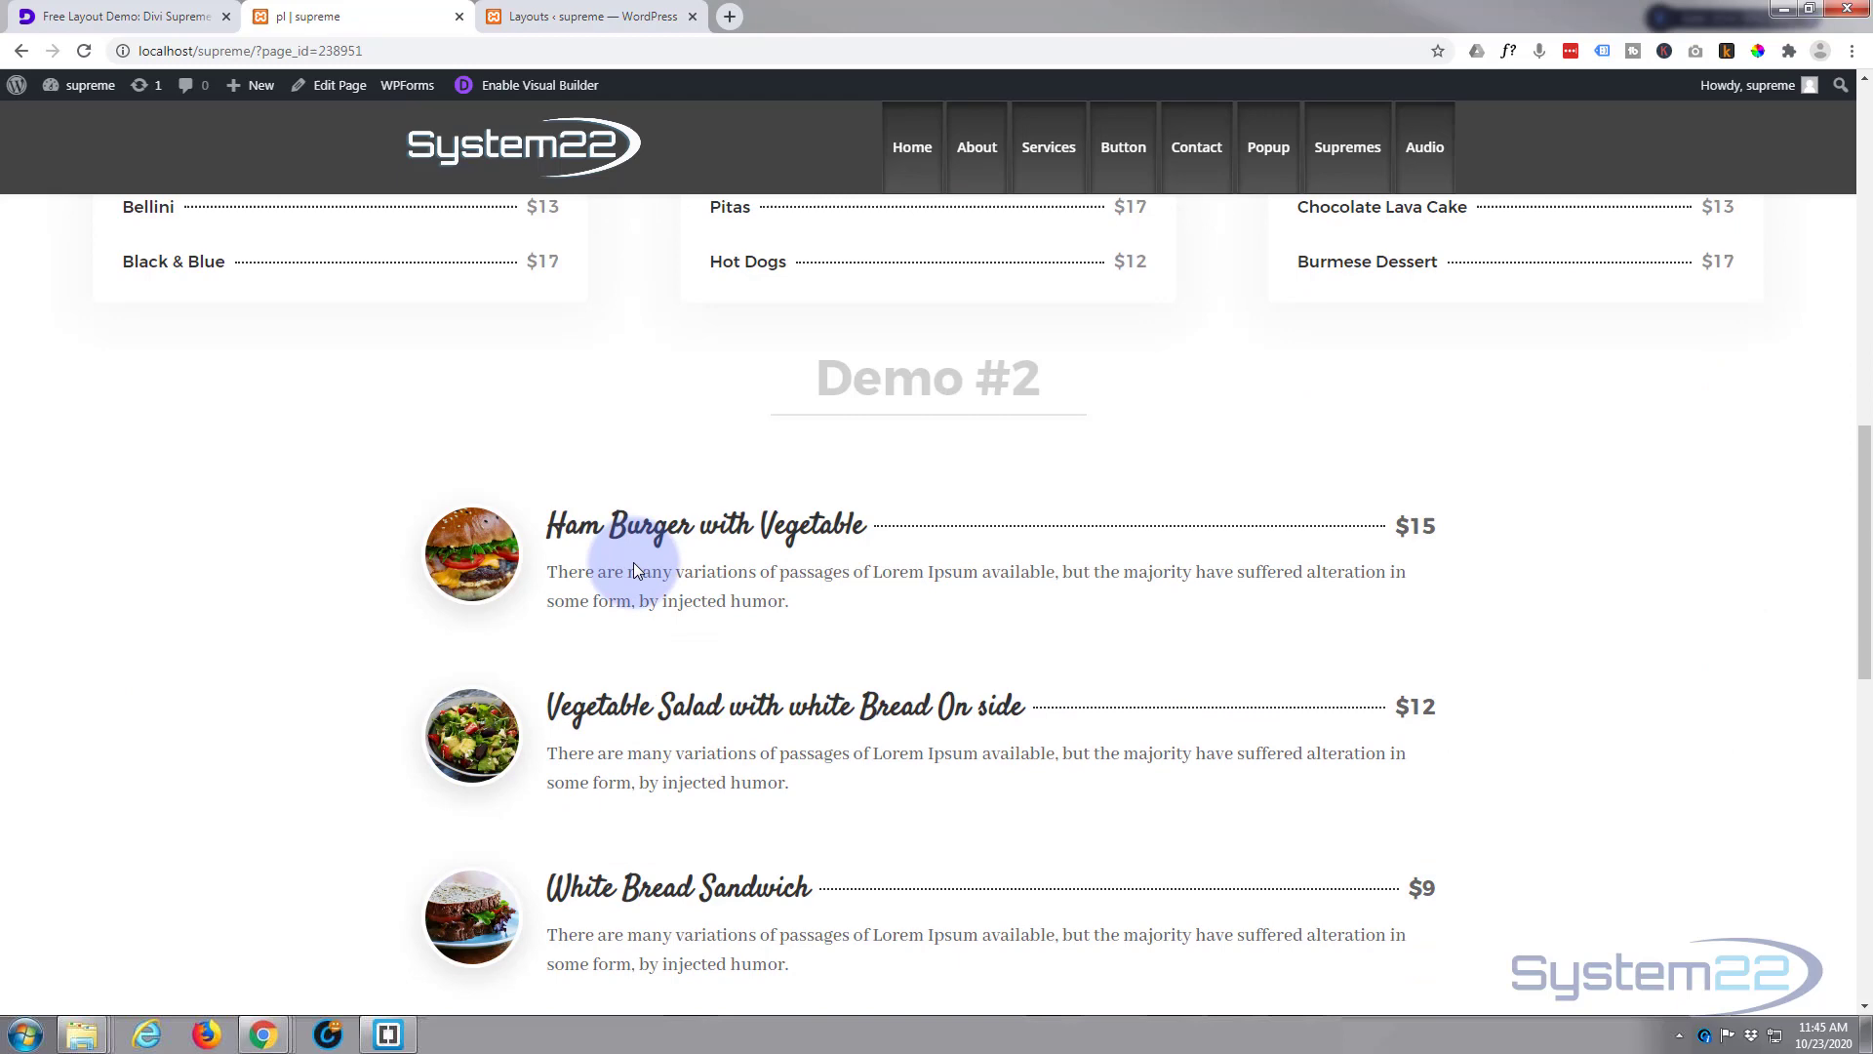
{"action": "scroll", "coordinate": [634, 562], "scroll_direction": "down", "scroll_amount": 5}
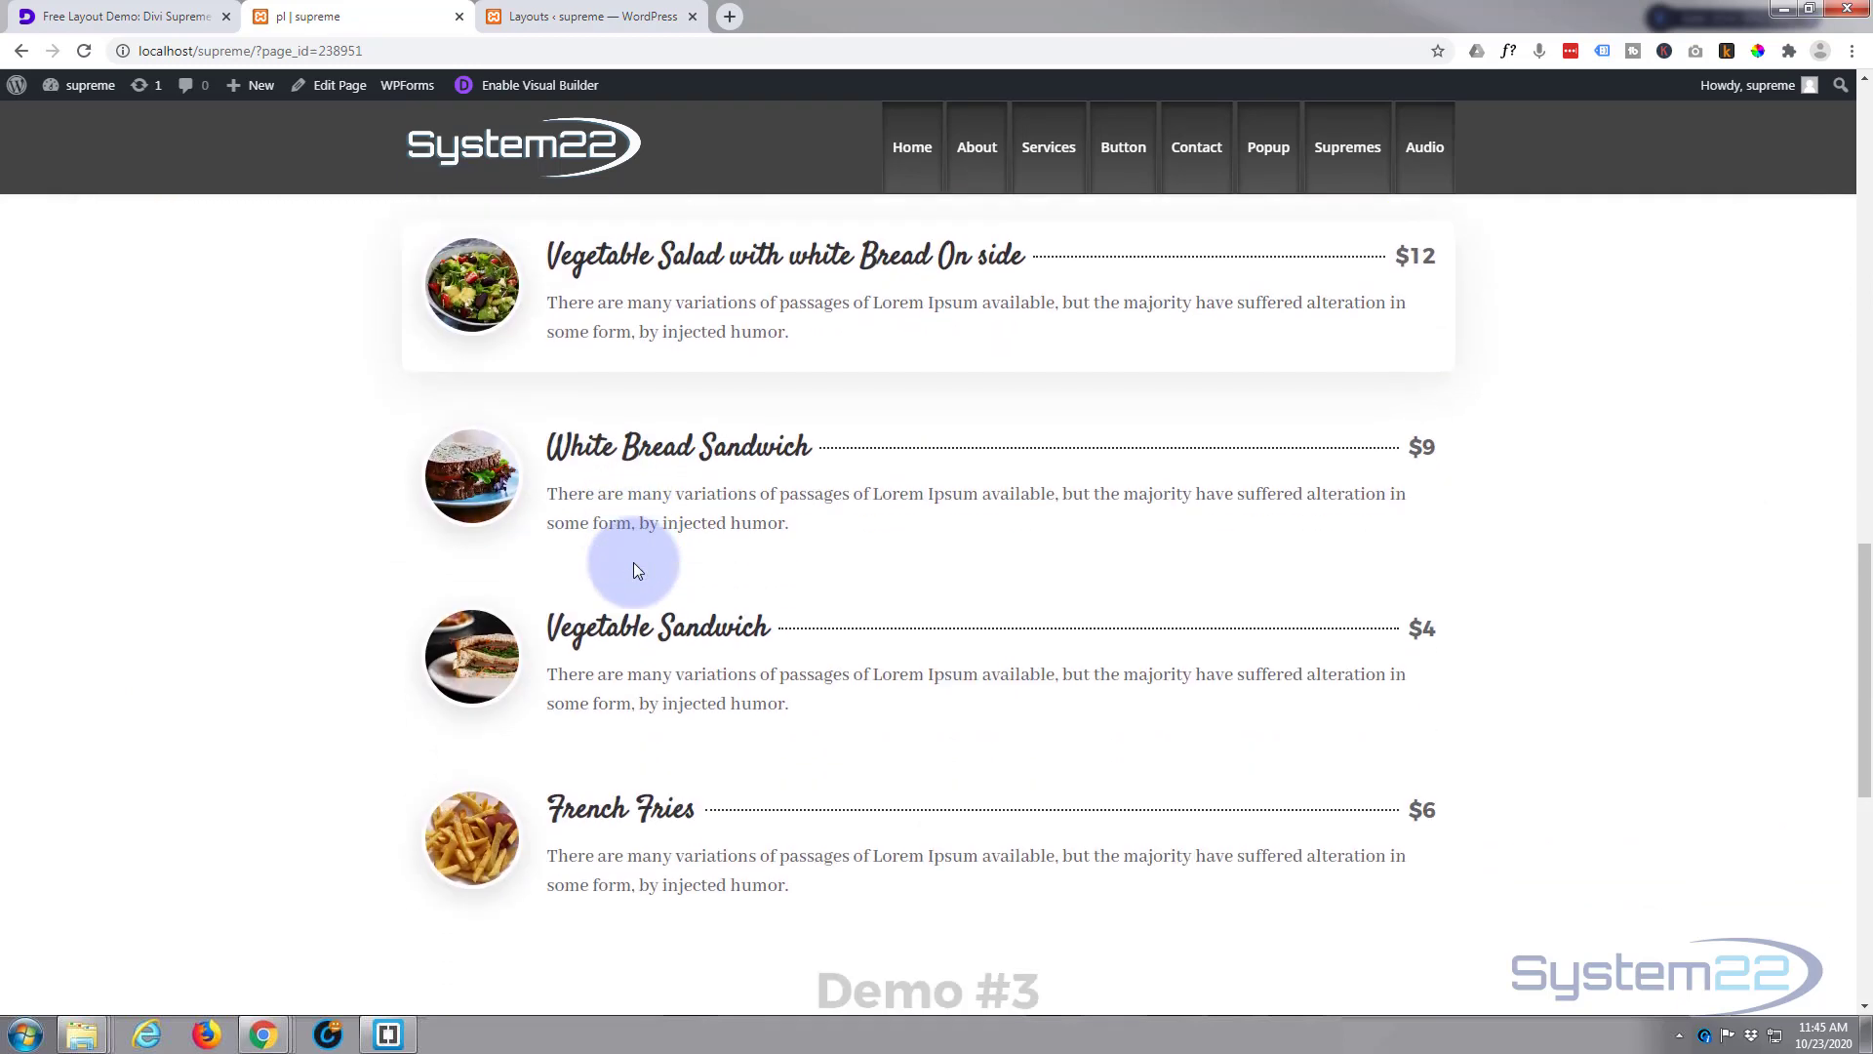
{"action": "scroll", "coordinate": [634, 564], "scroll_direction": "down", "scroll_amount": 4}
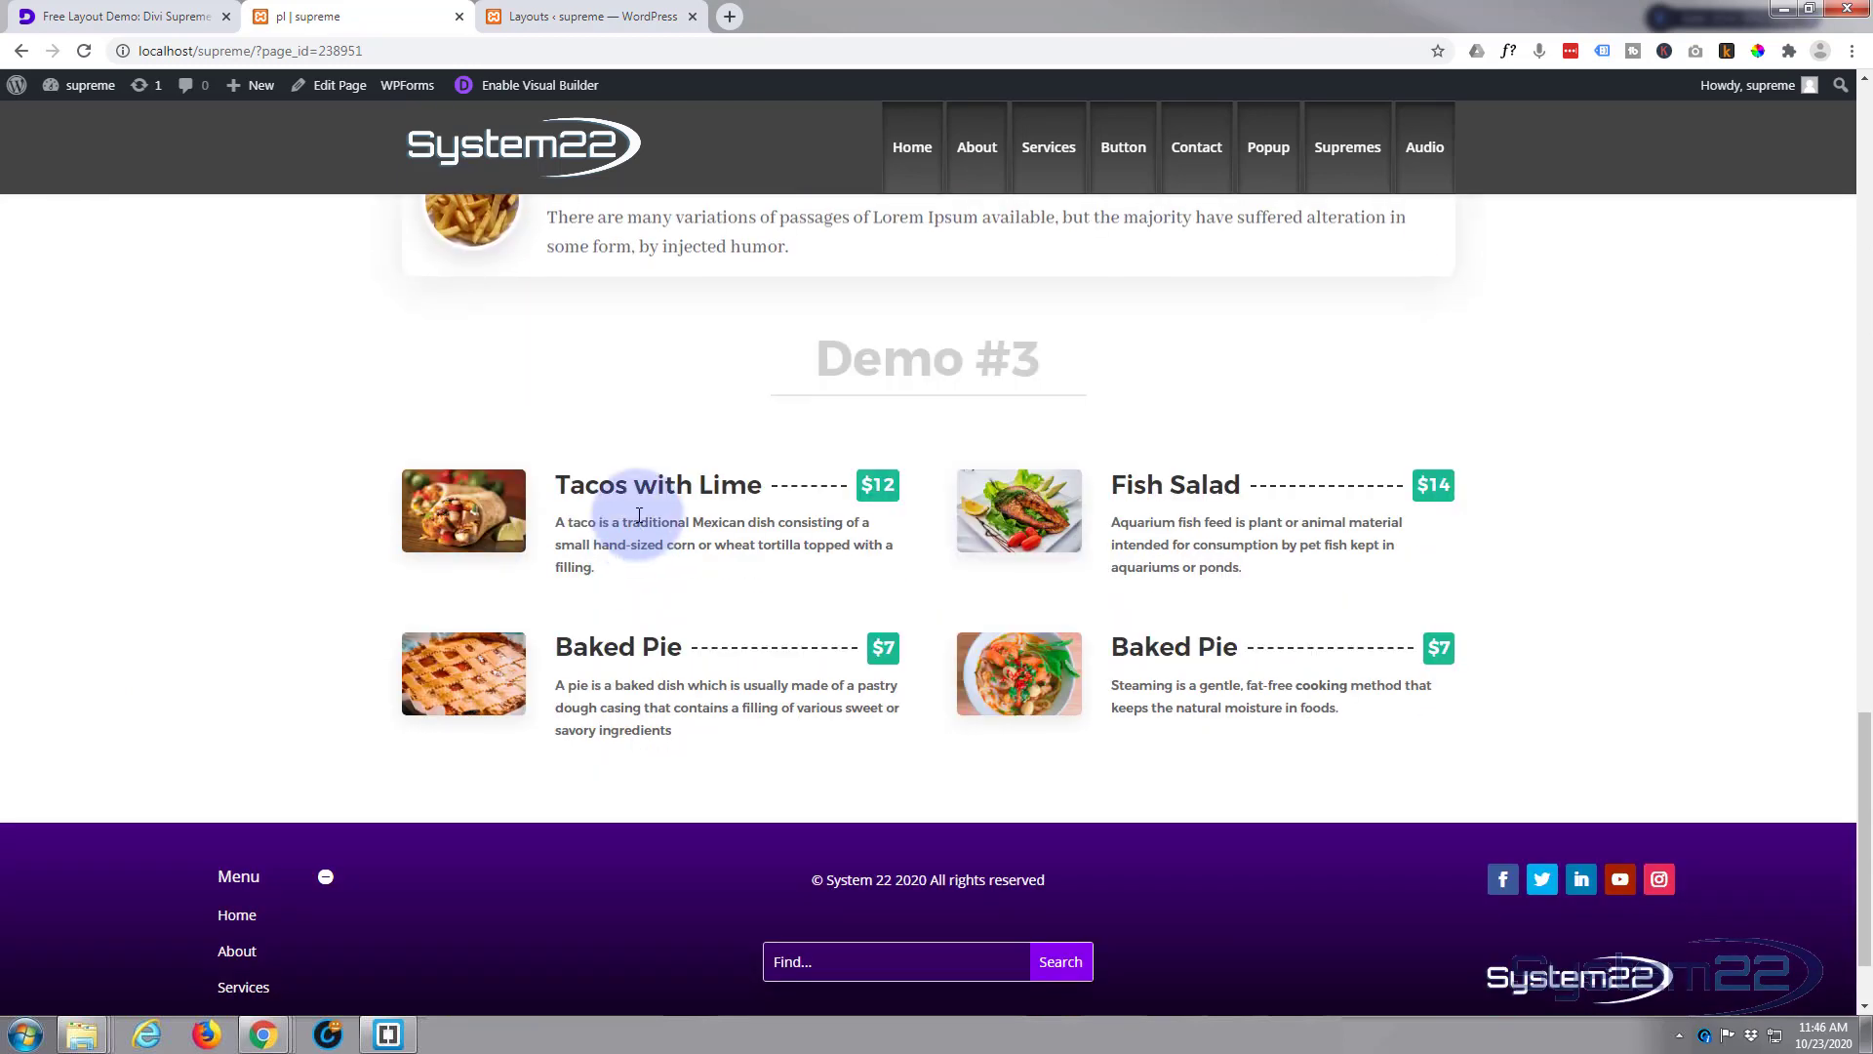
{"action": "scroll", "coordinate": [564, 648], "scroll_direction": "down", "scroll_amount": 1}
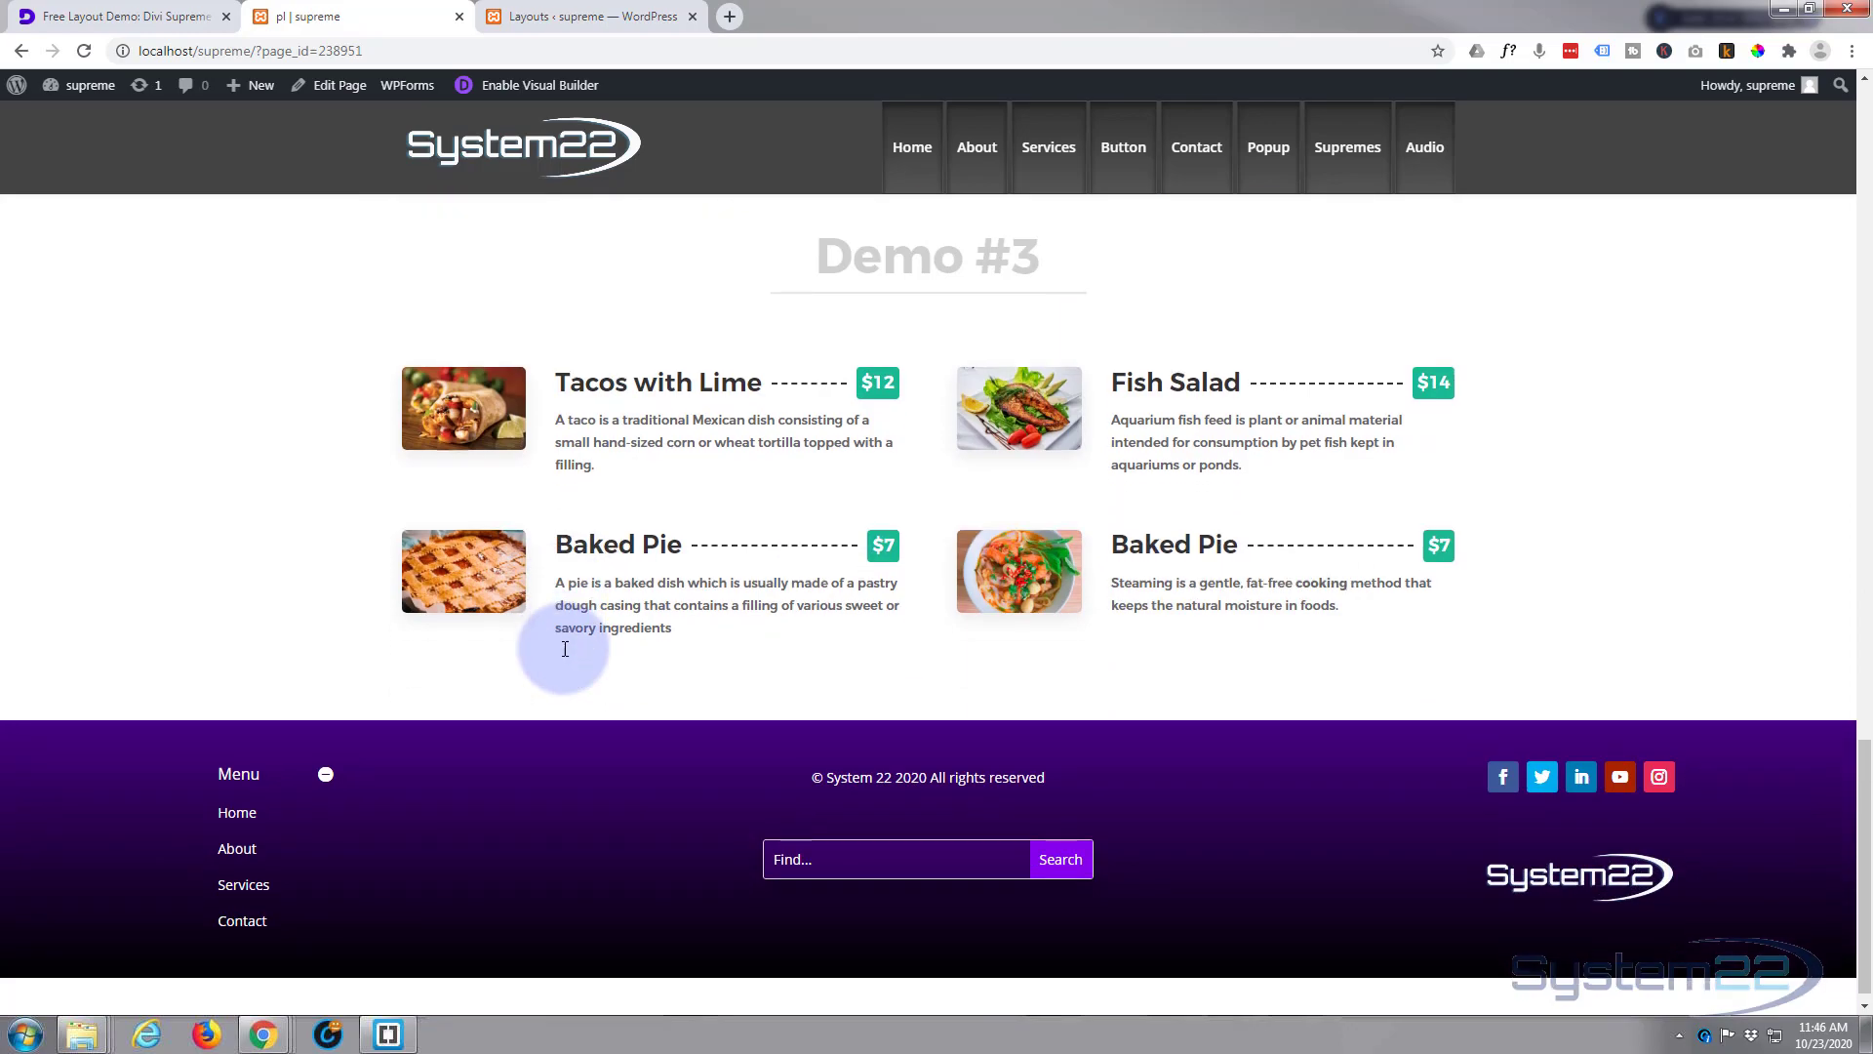
{"action": "scroll", "coordinate": [564, 650], "scroll_direction": "up", "scroll_amount": 11}
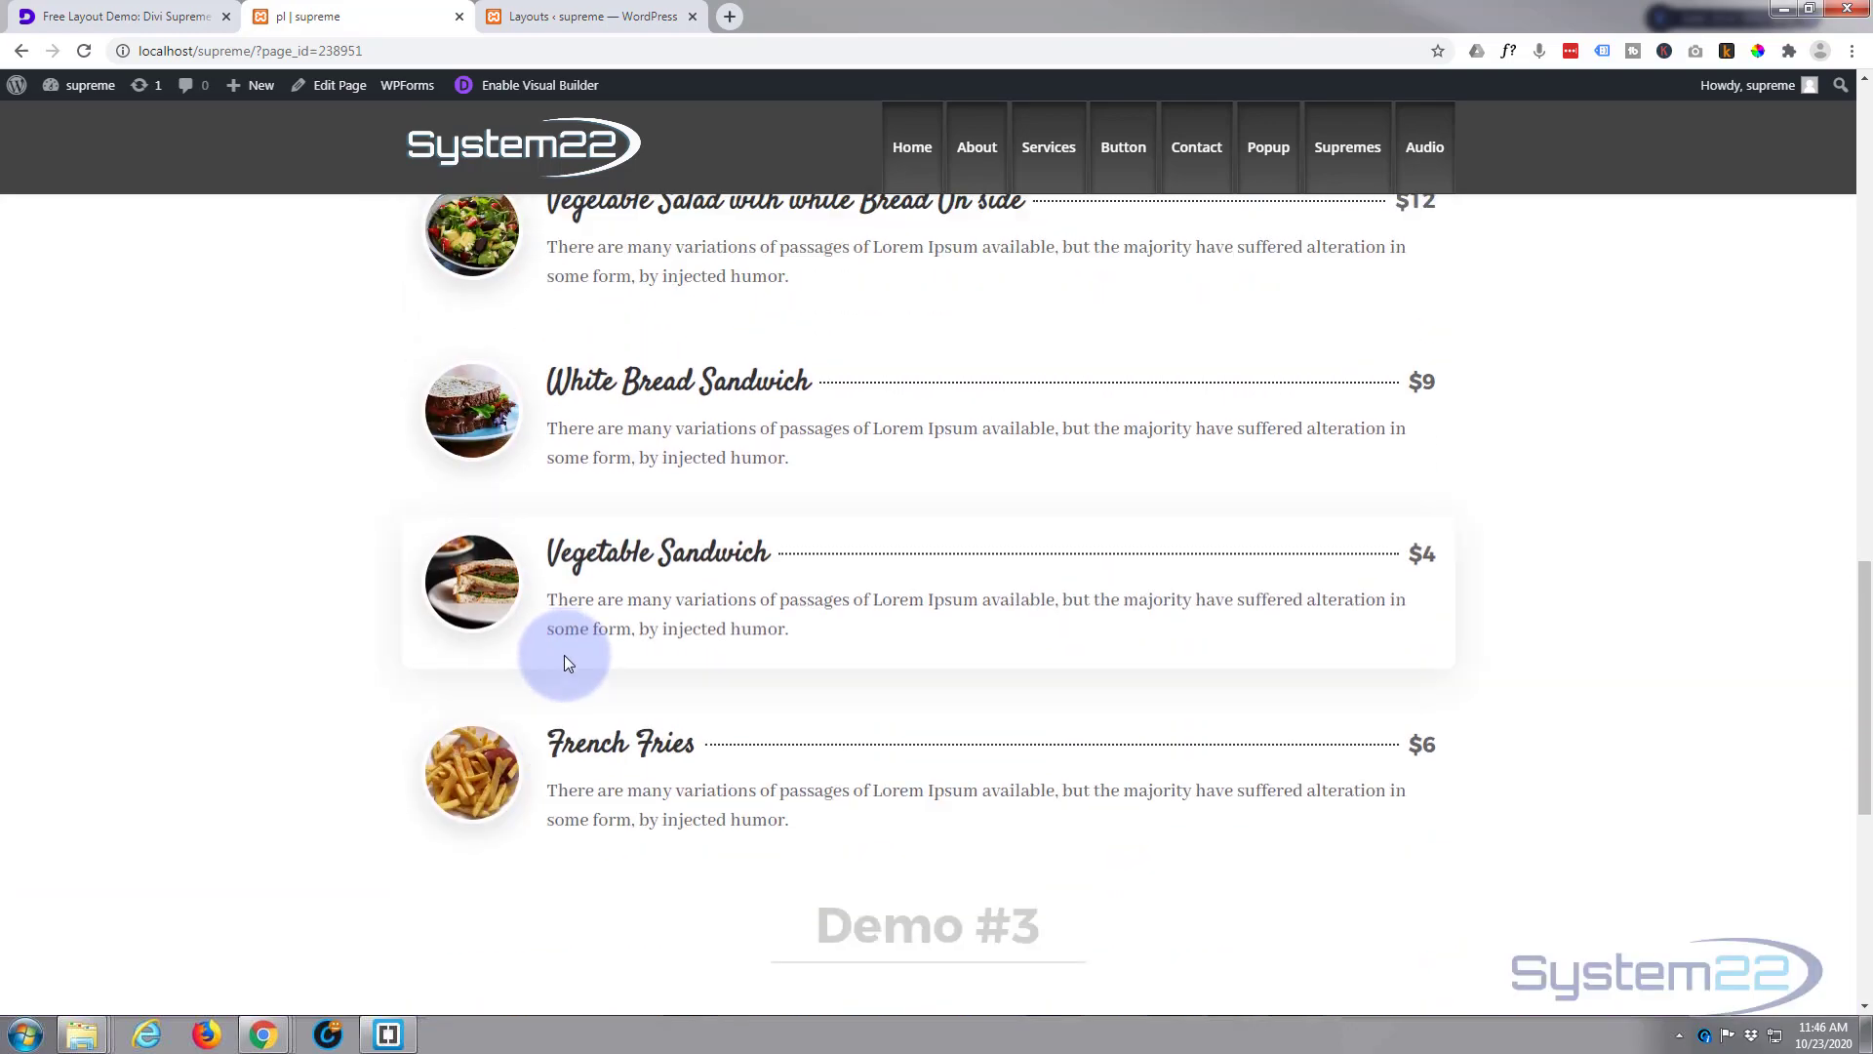
{"action": "scroll", "coordinate": [564, 654], "scroll_direction": "up", "scroll_amount": 15}
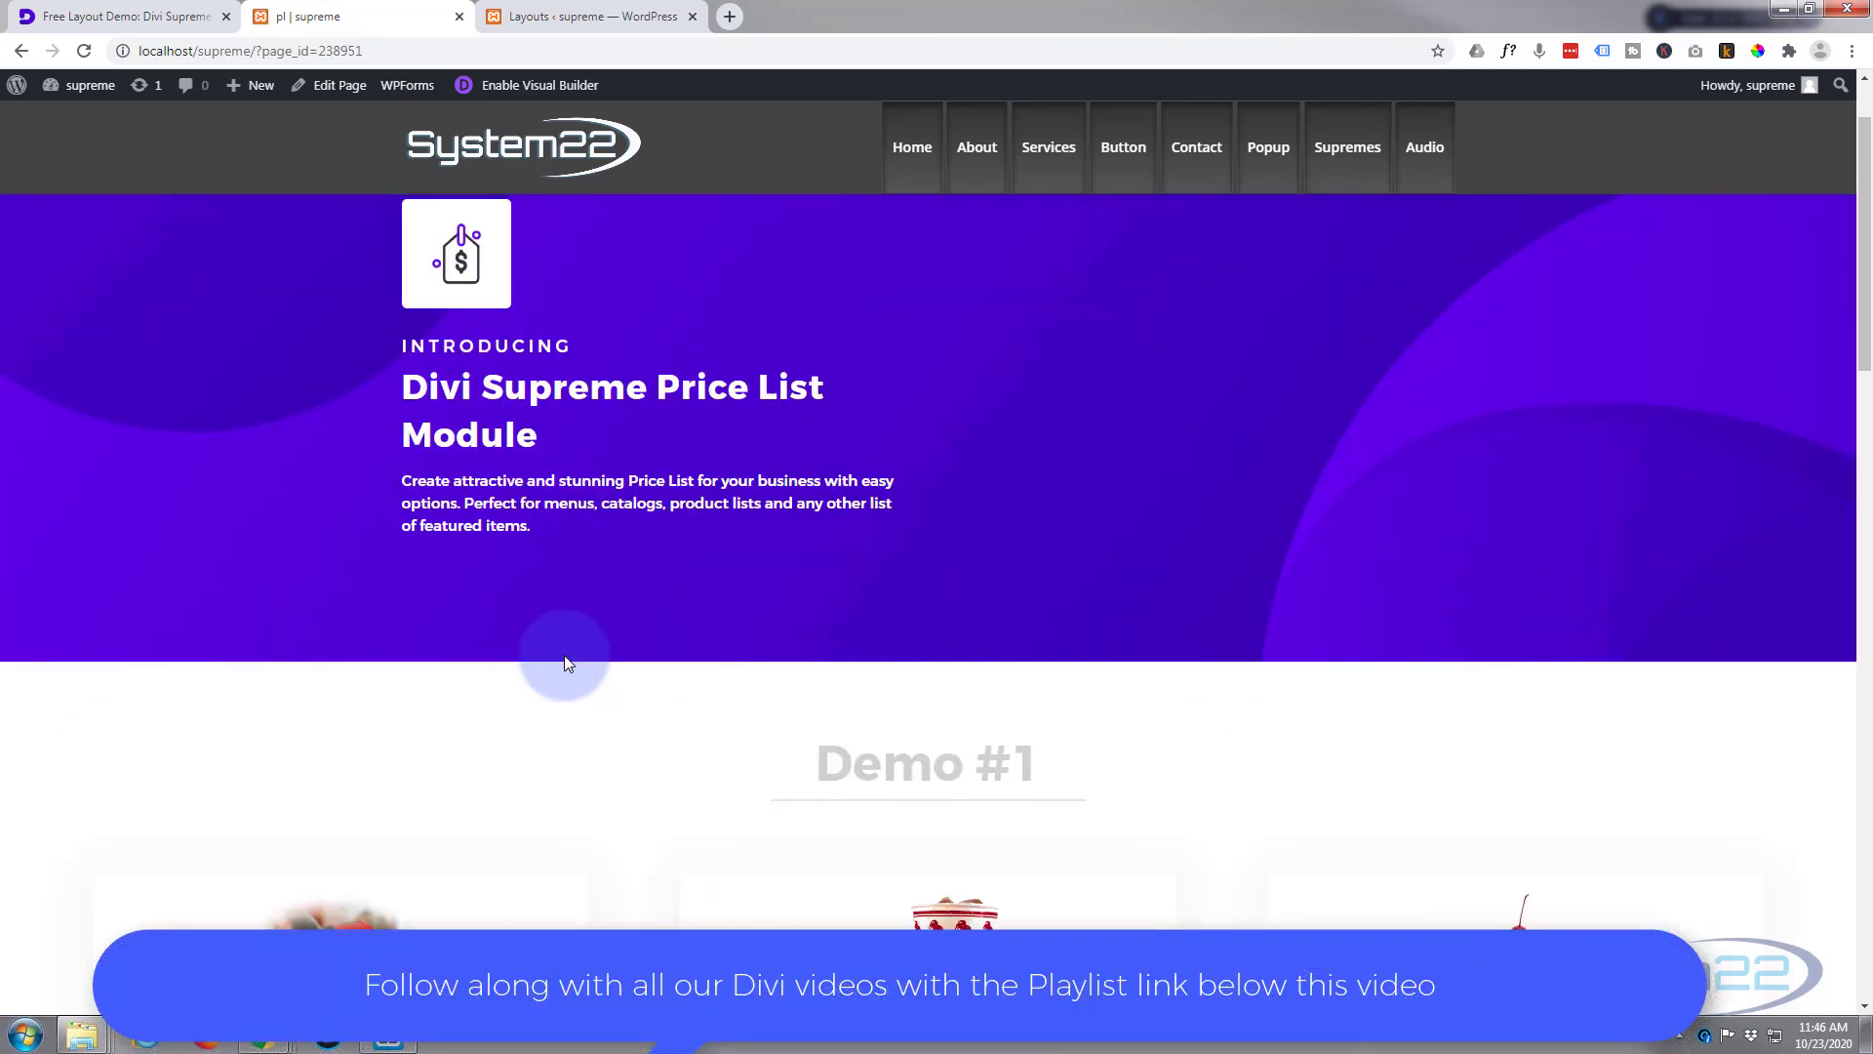
{"action": "left_click", "coordinate": [130, 17]}
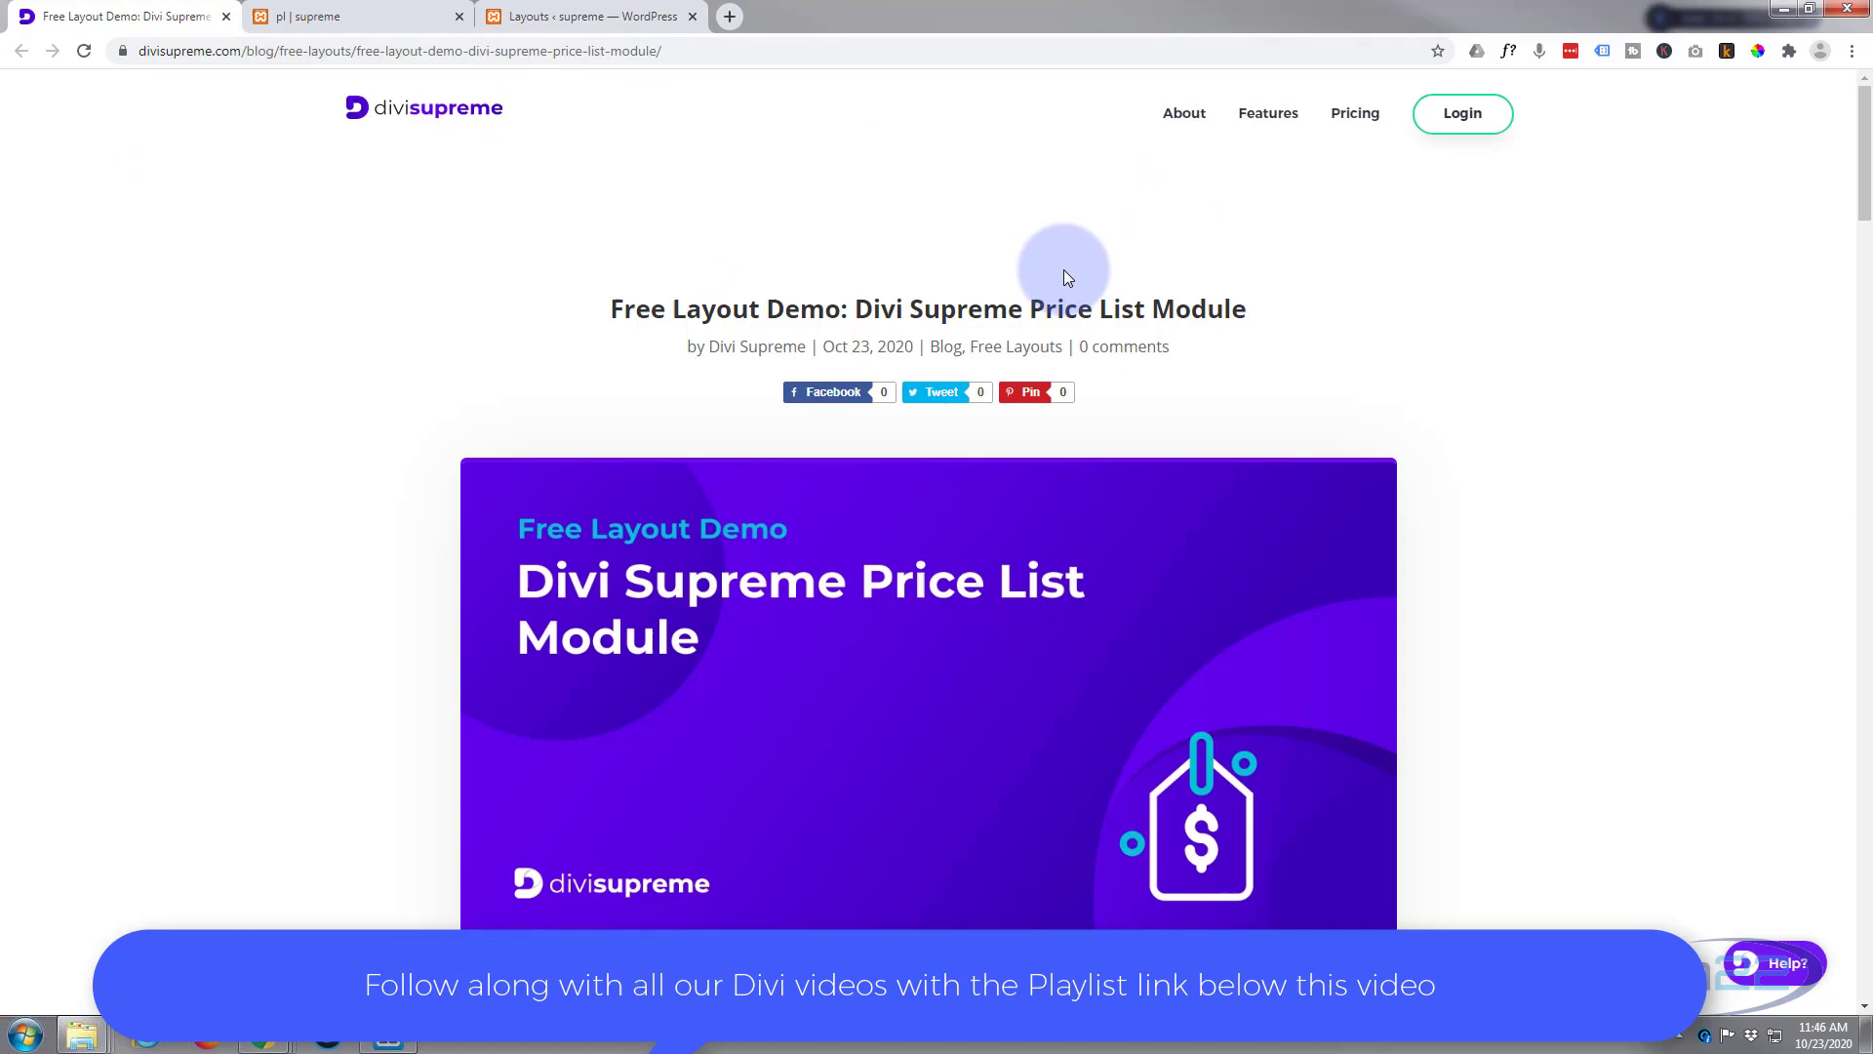
Step: Download the Demo #1 Price List Module layout zip
{"action": "scroll", "coordinate": [1021, 234], "scroll_direction": "down", "scroll_amount": 8}
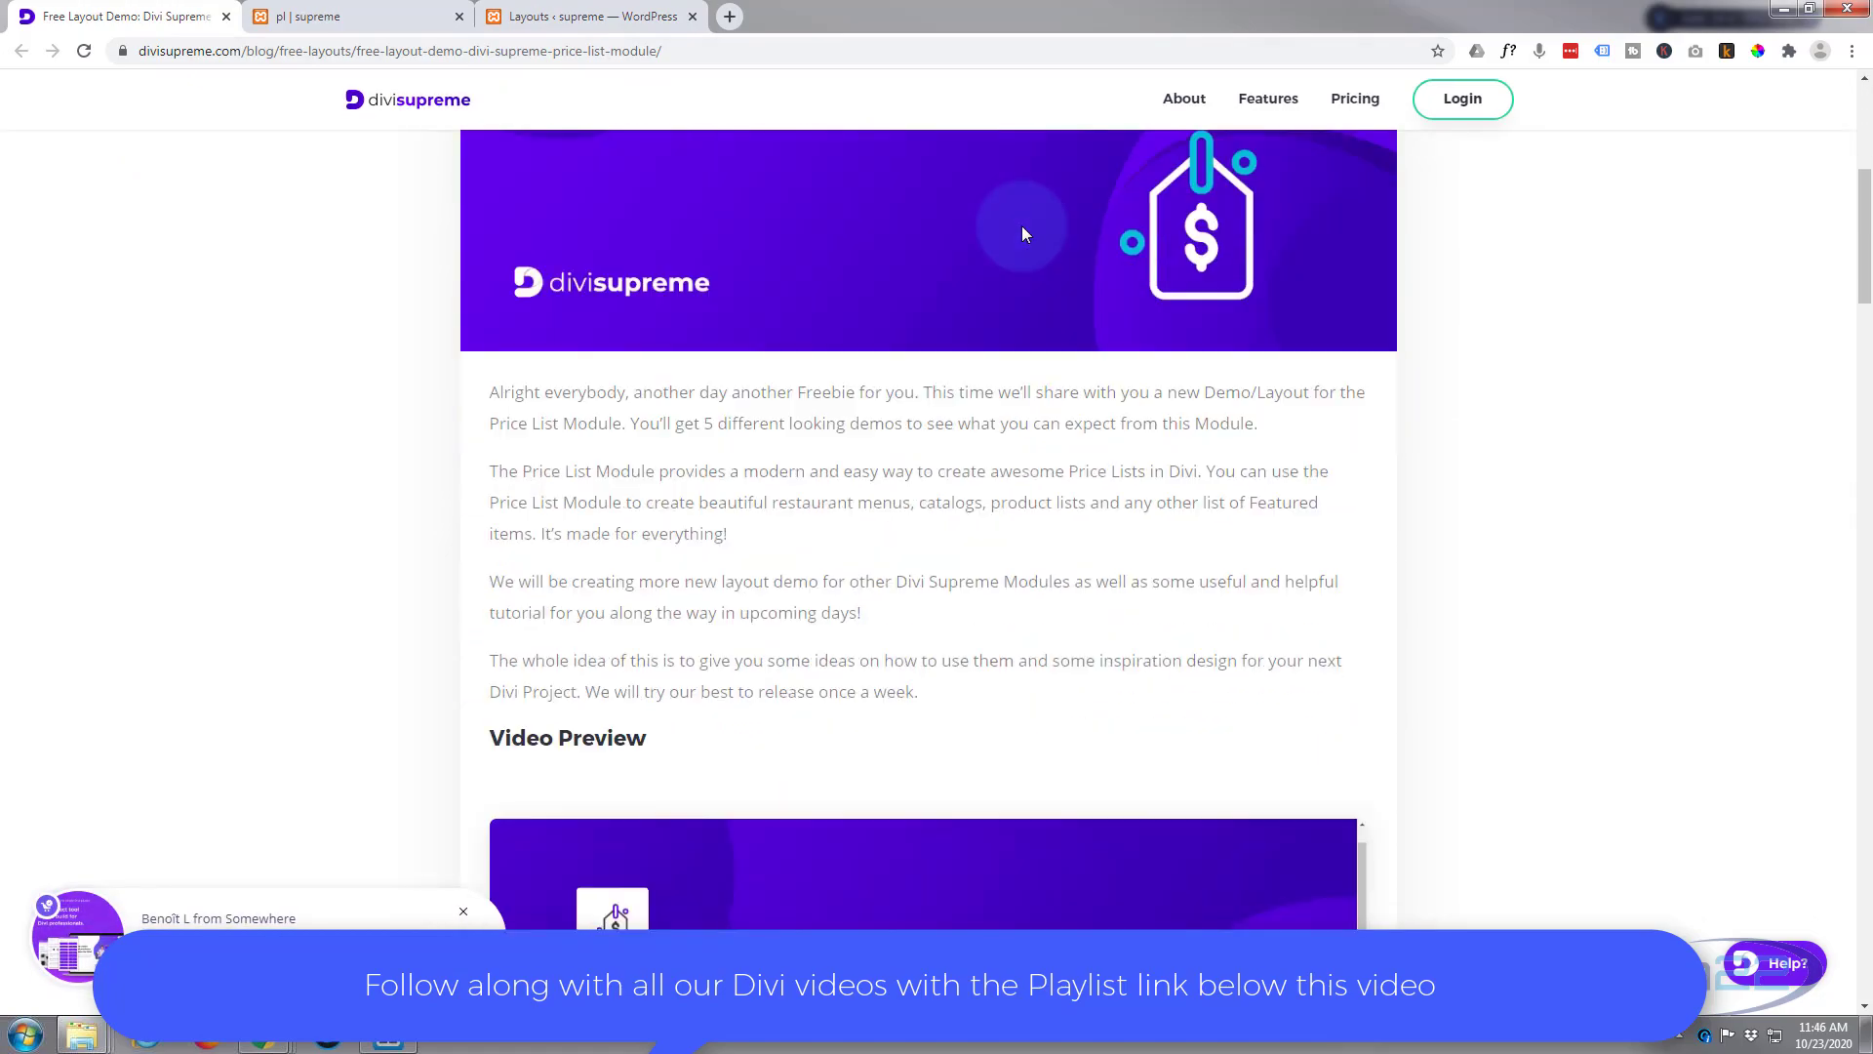
{"action": "scroll", "coordinate": [1021, 233], "scroll_direction": "down", "scroll_amount": 5}
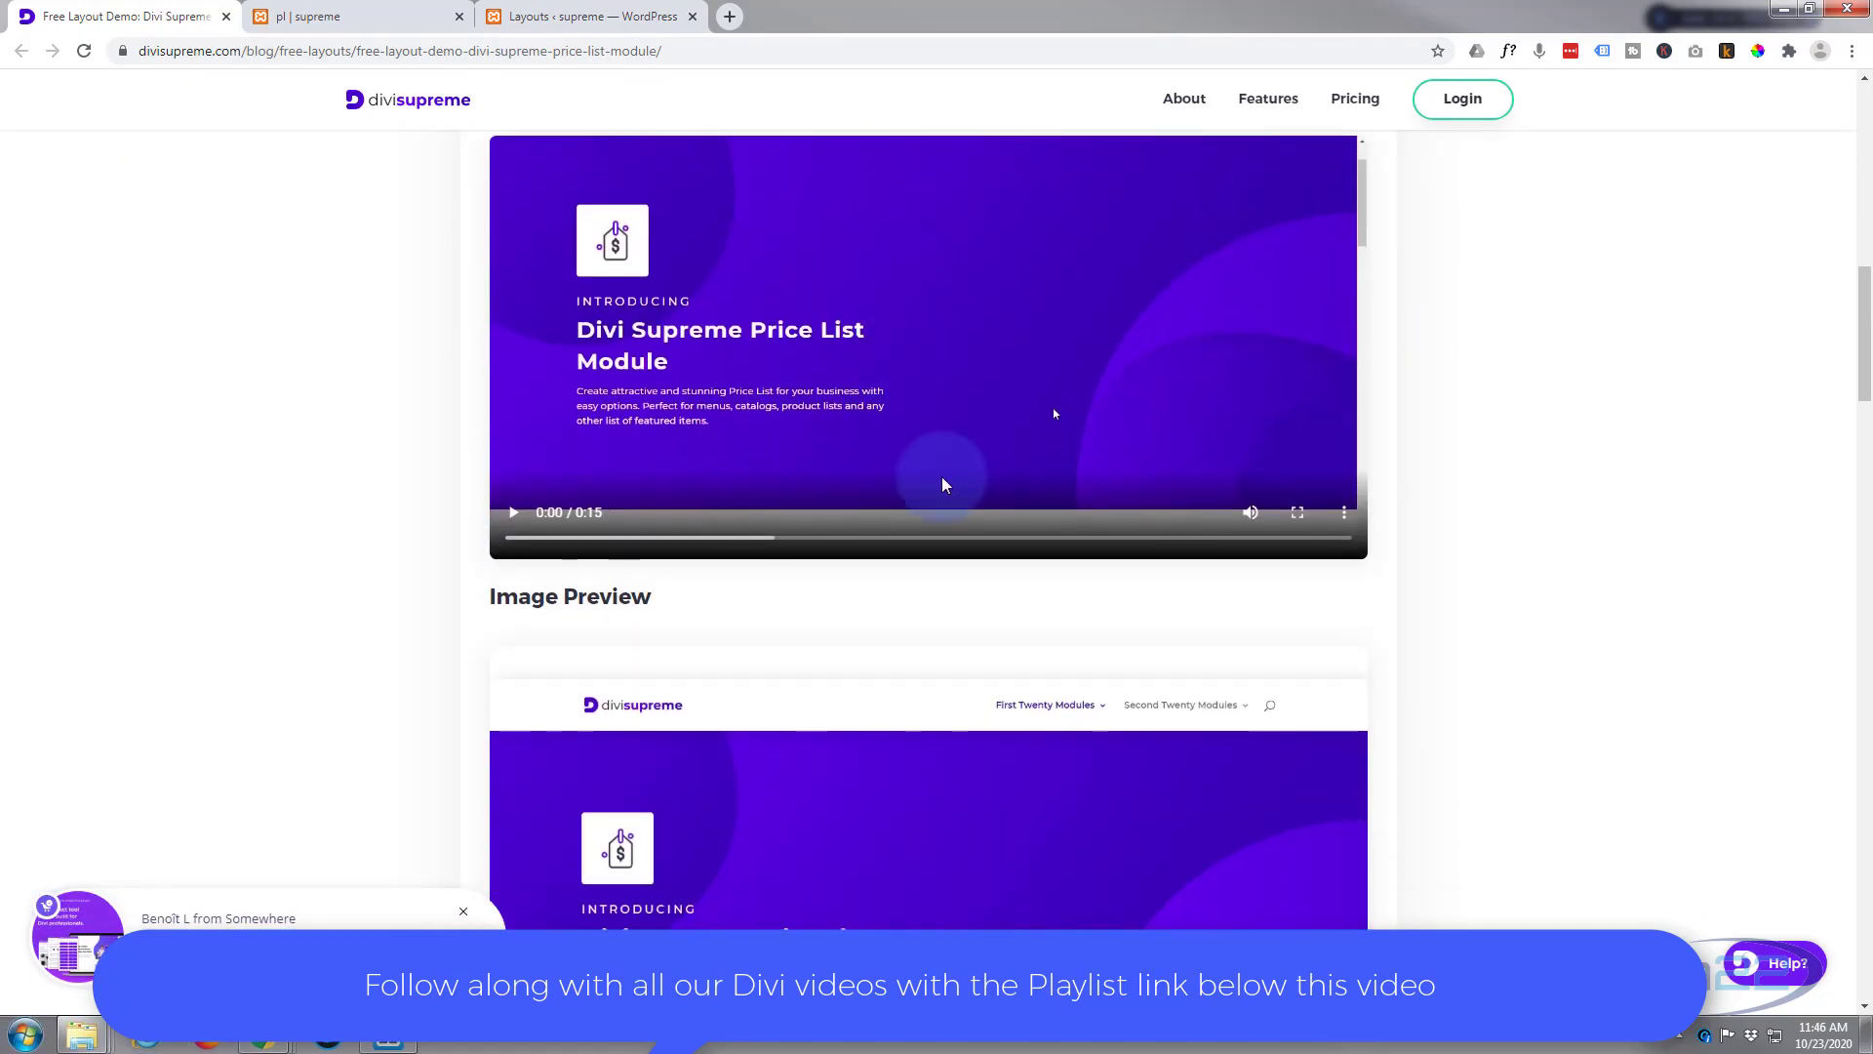
{"action": "scroll", "coordinate": [943, 482], "scroll_direction": "down", "scroll_amount": 10}
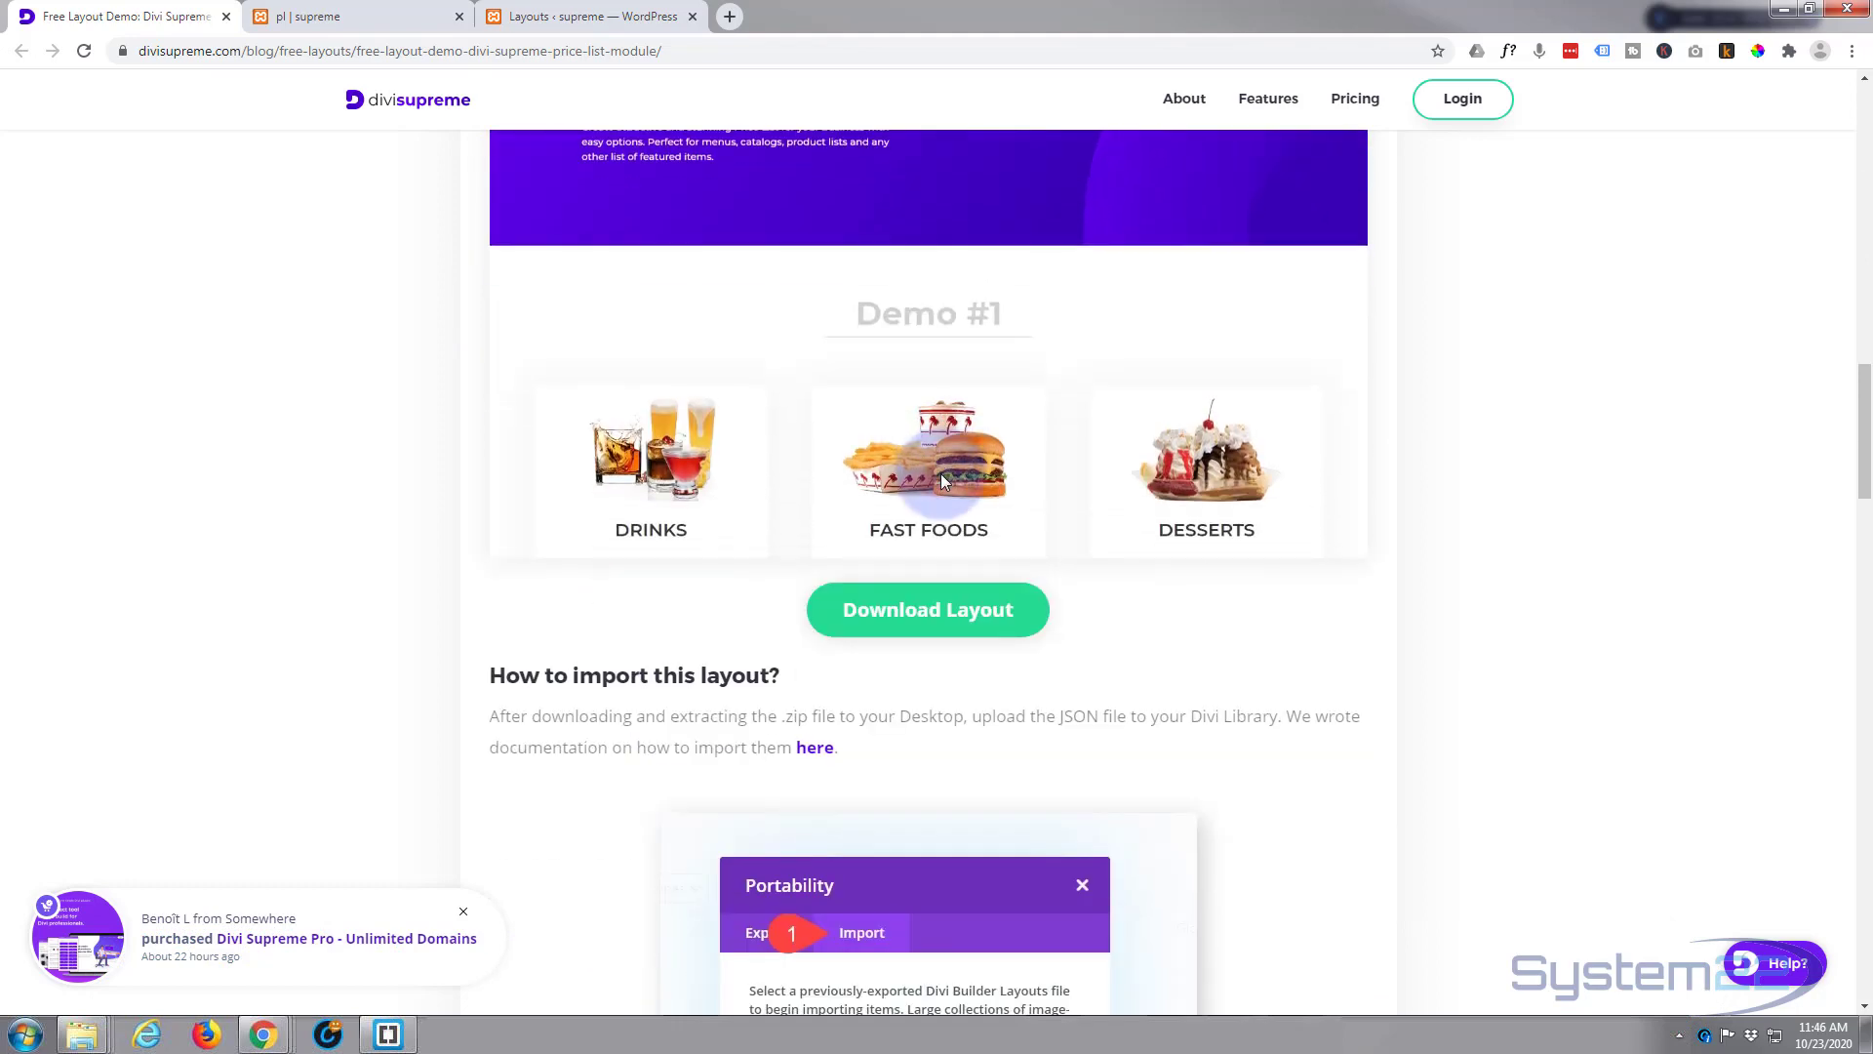
{"action": "scroll", "coordinate": [942, 482], "scroll_direction": "down", "scroll_amount": 2}
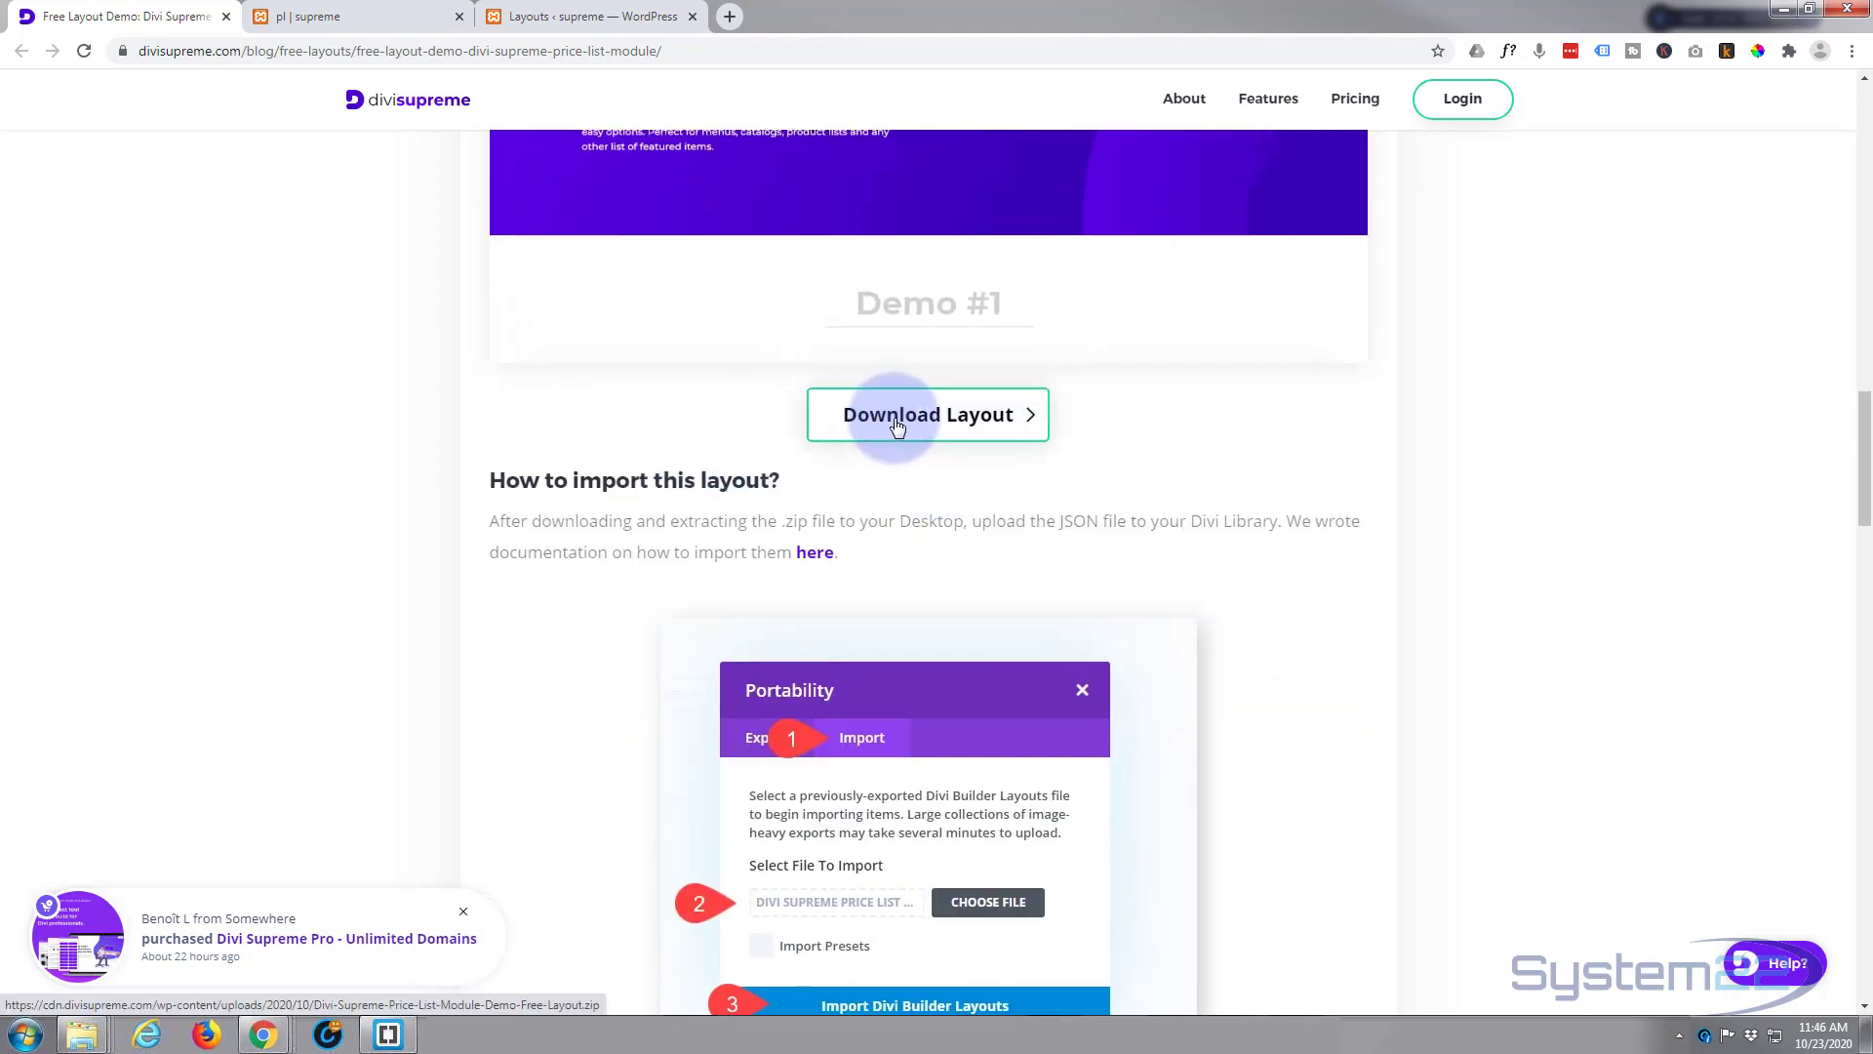
{"action": "left_click", "coordinate": [895, 426]}
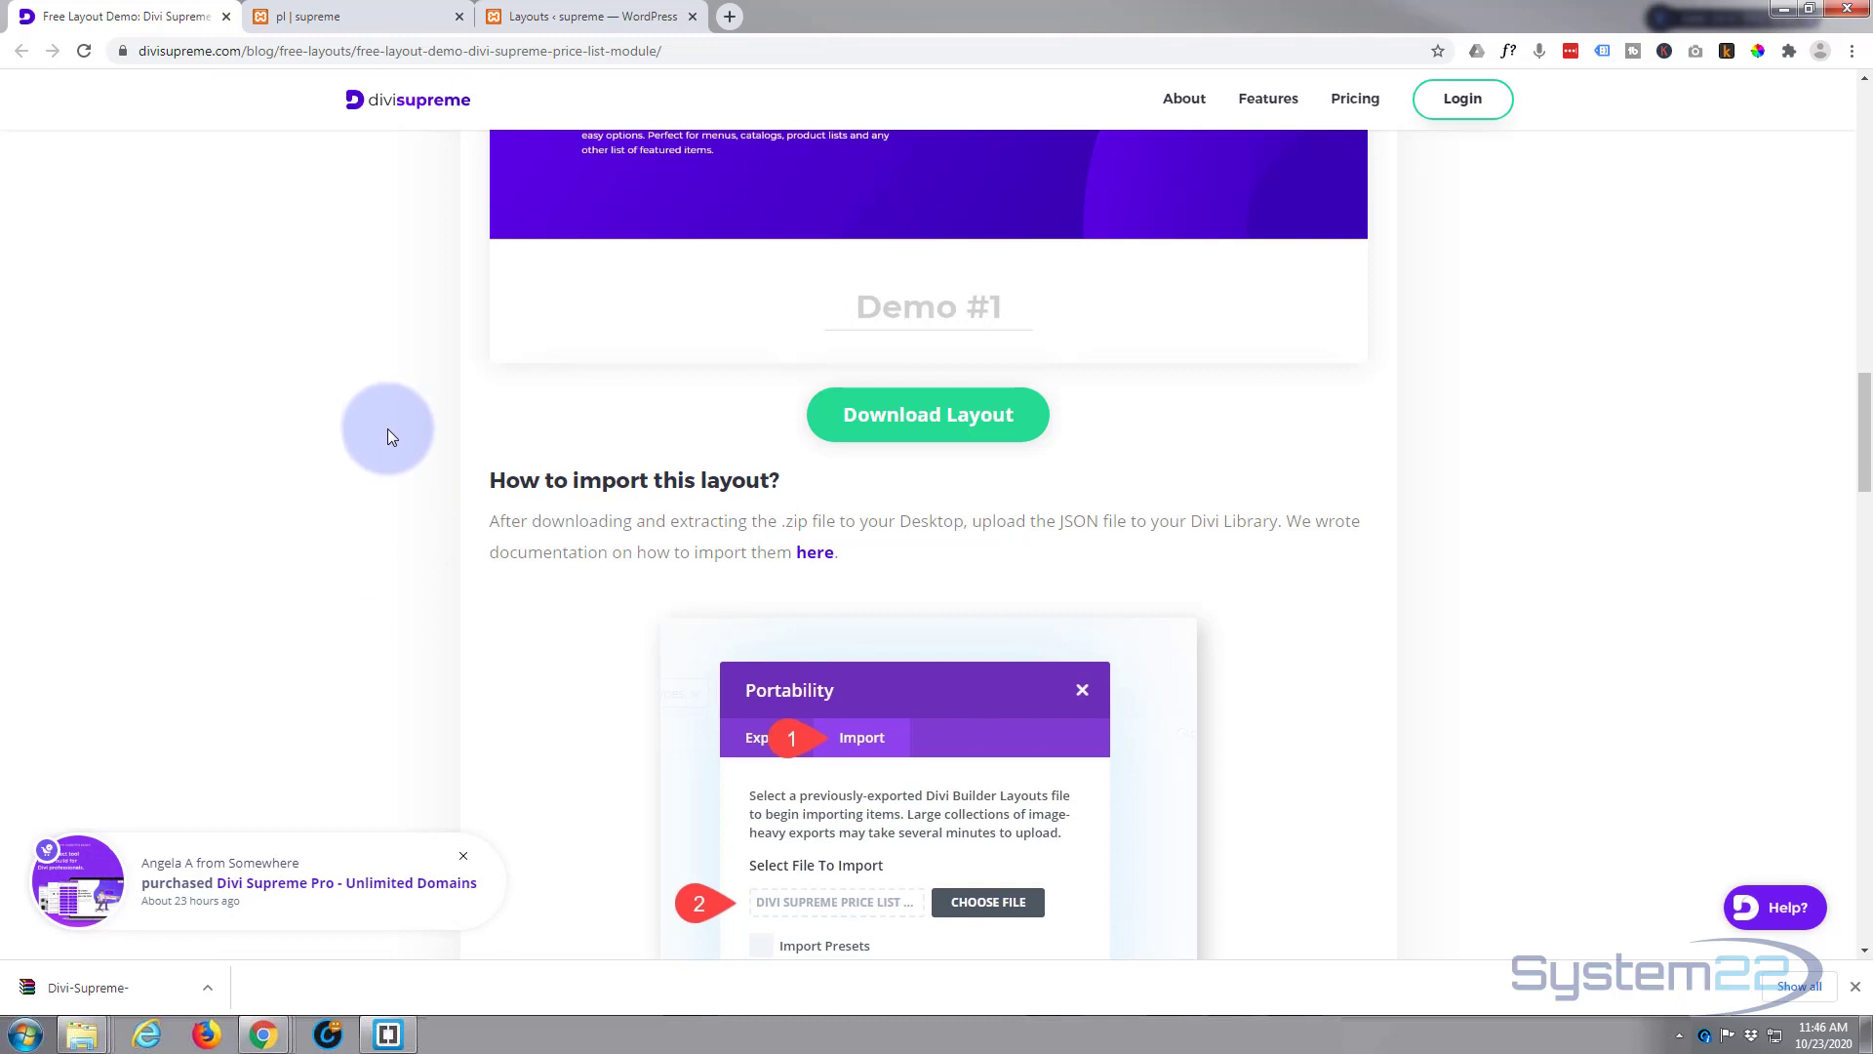
Step: Extract the layout zip in the pl folder to get the JSON layout and Credit files
{"action": "left_click", "coordinate": [152, 992]}
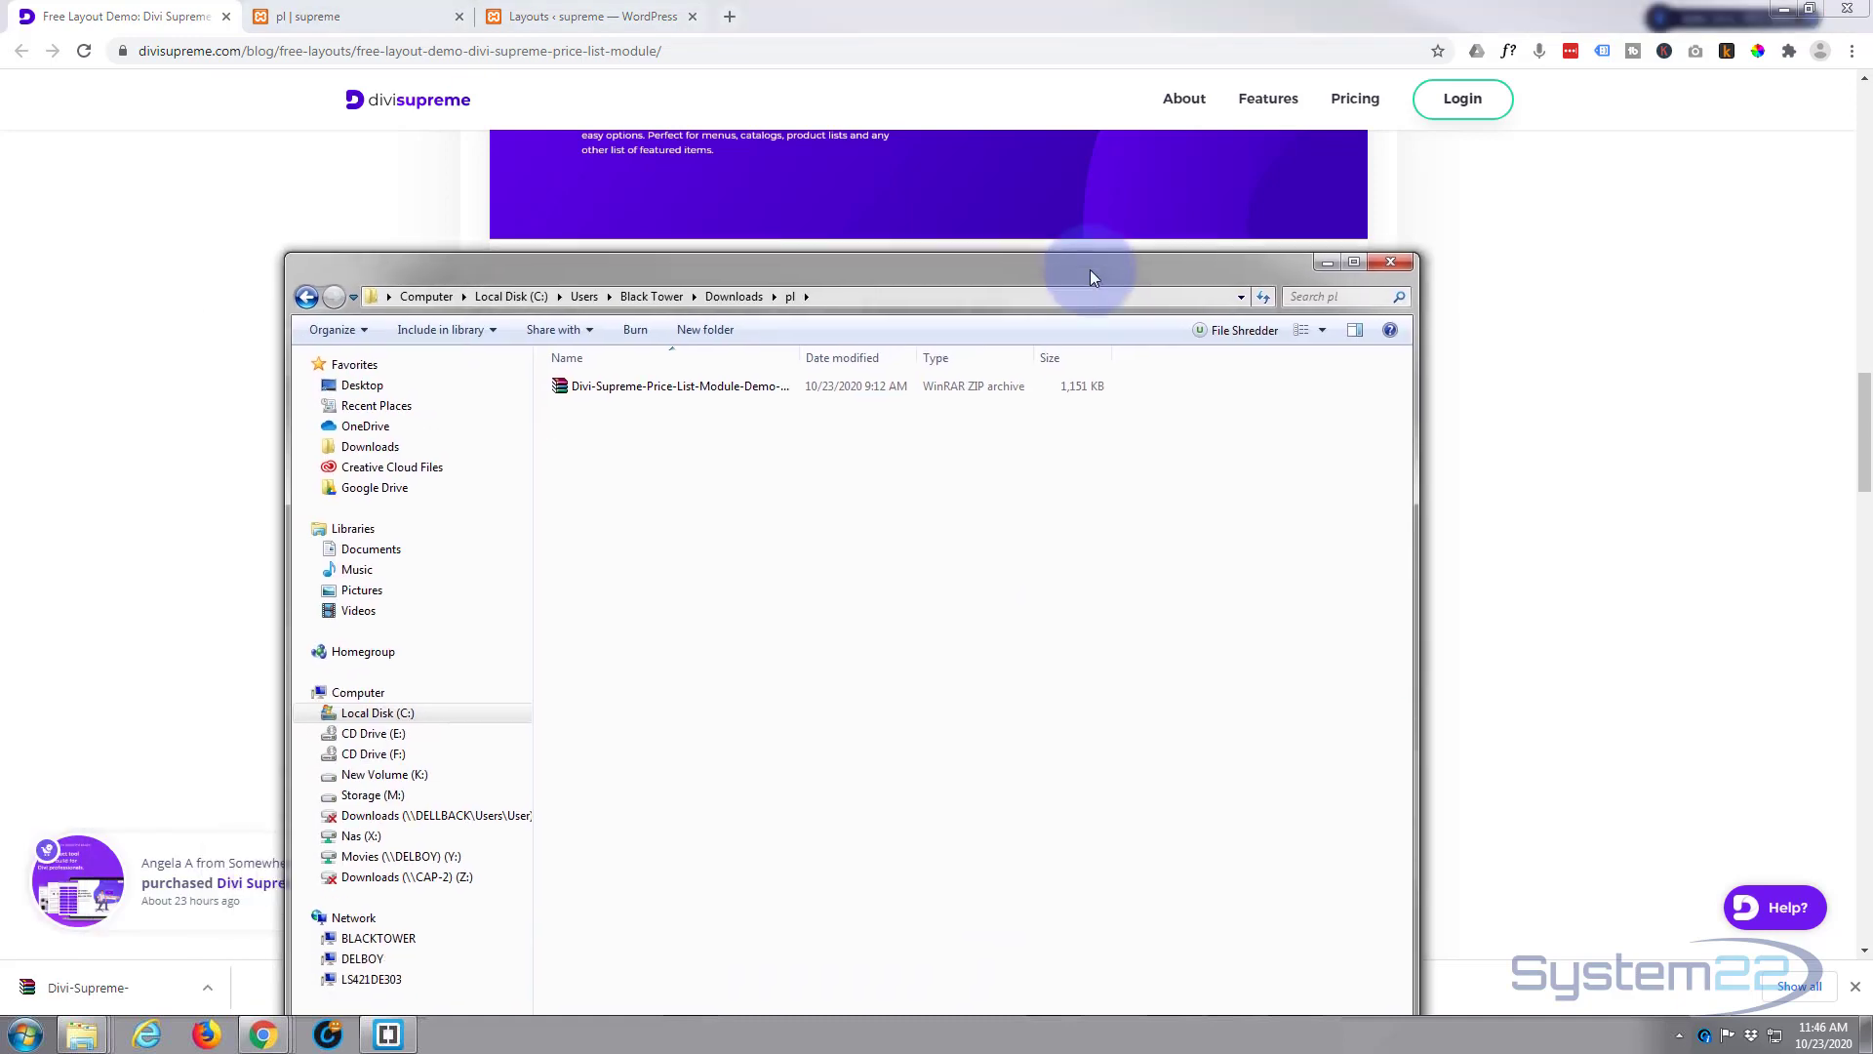
{"action": "left_click", "coordinate": [564, 388]}
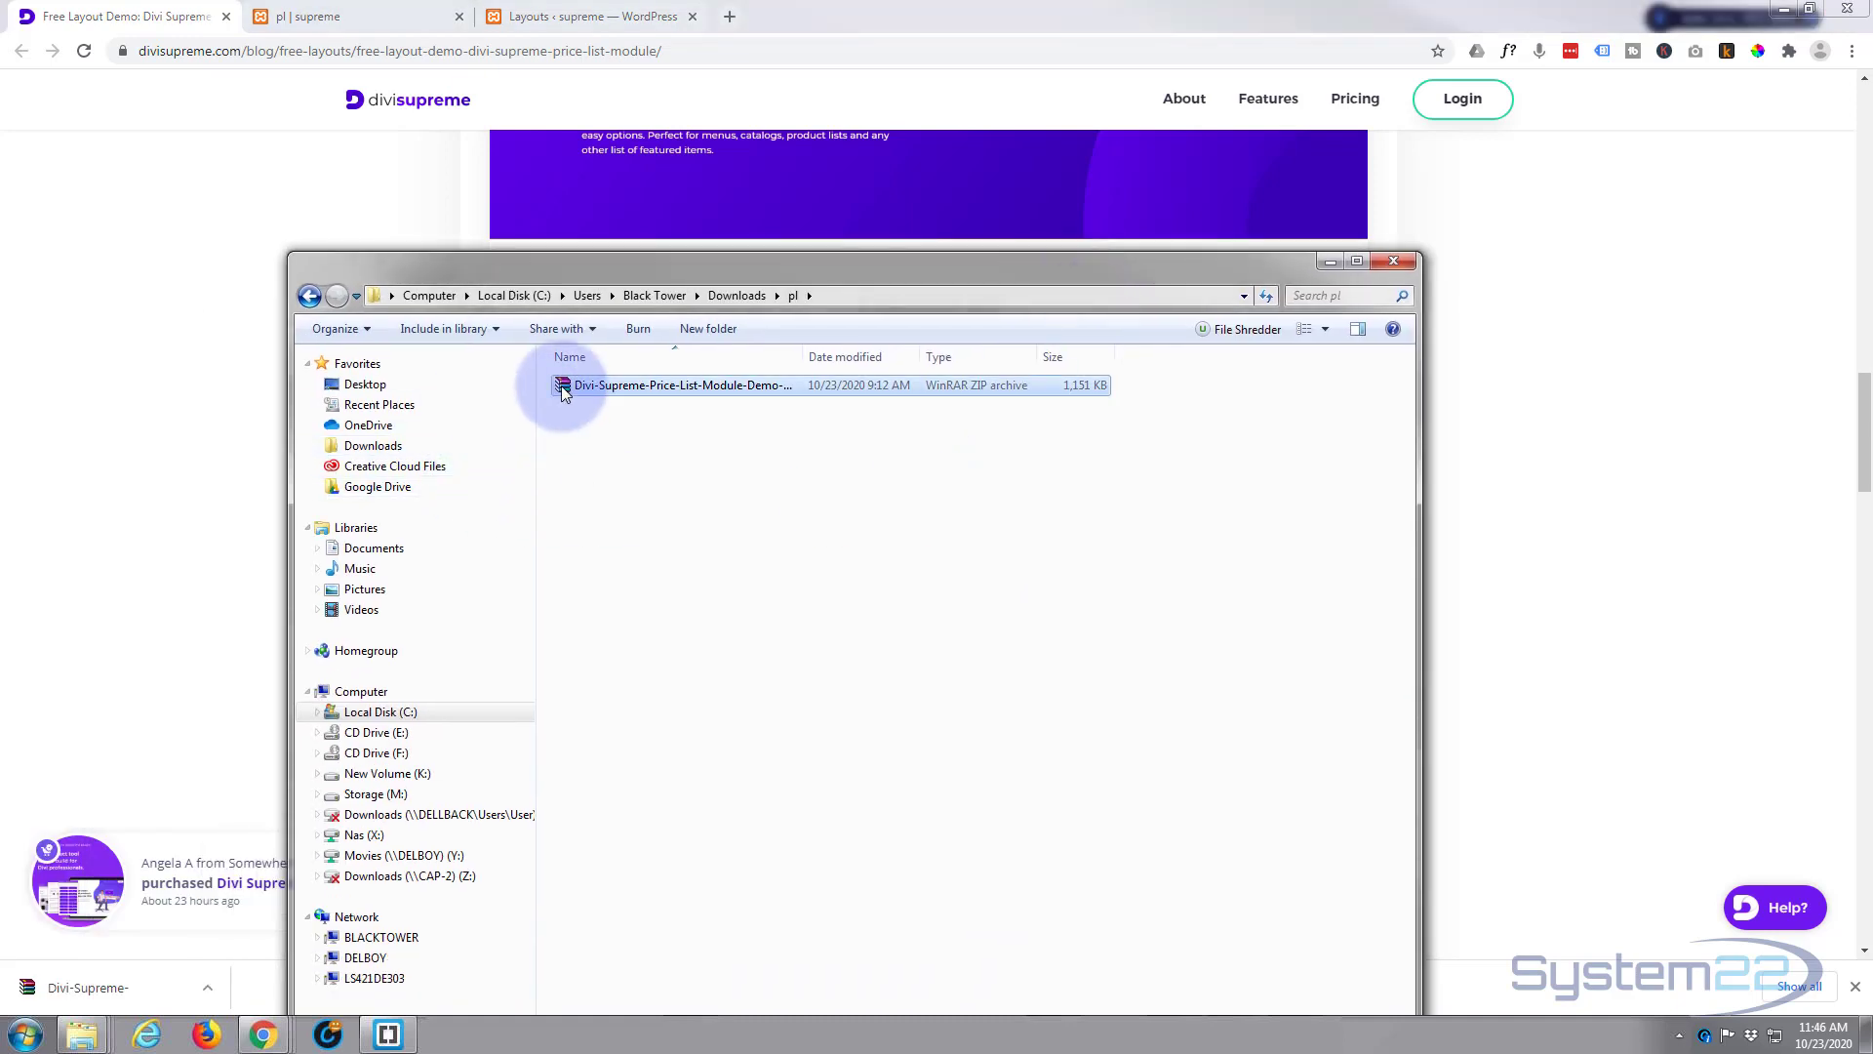
{"action": "right_click", "coordinate": [562, 391]}
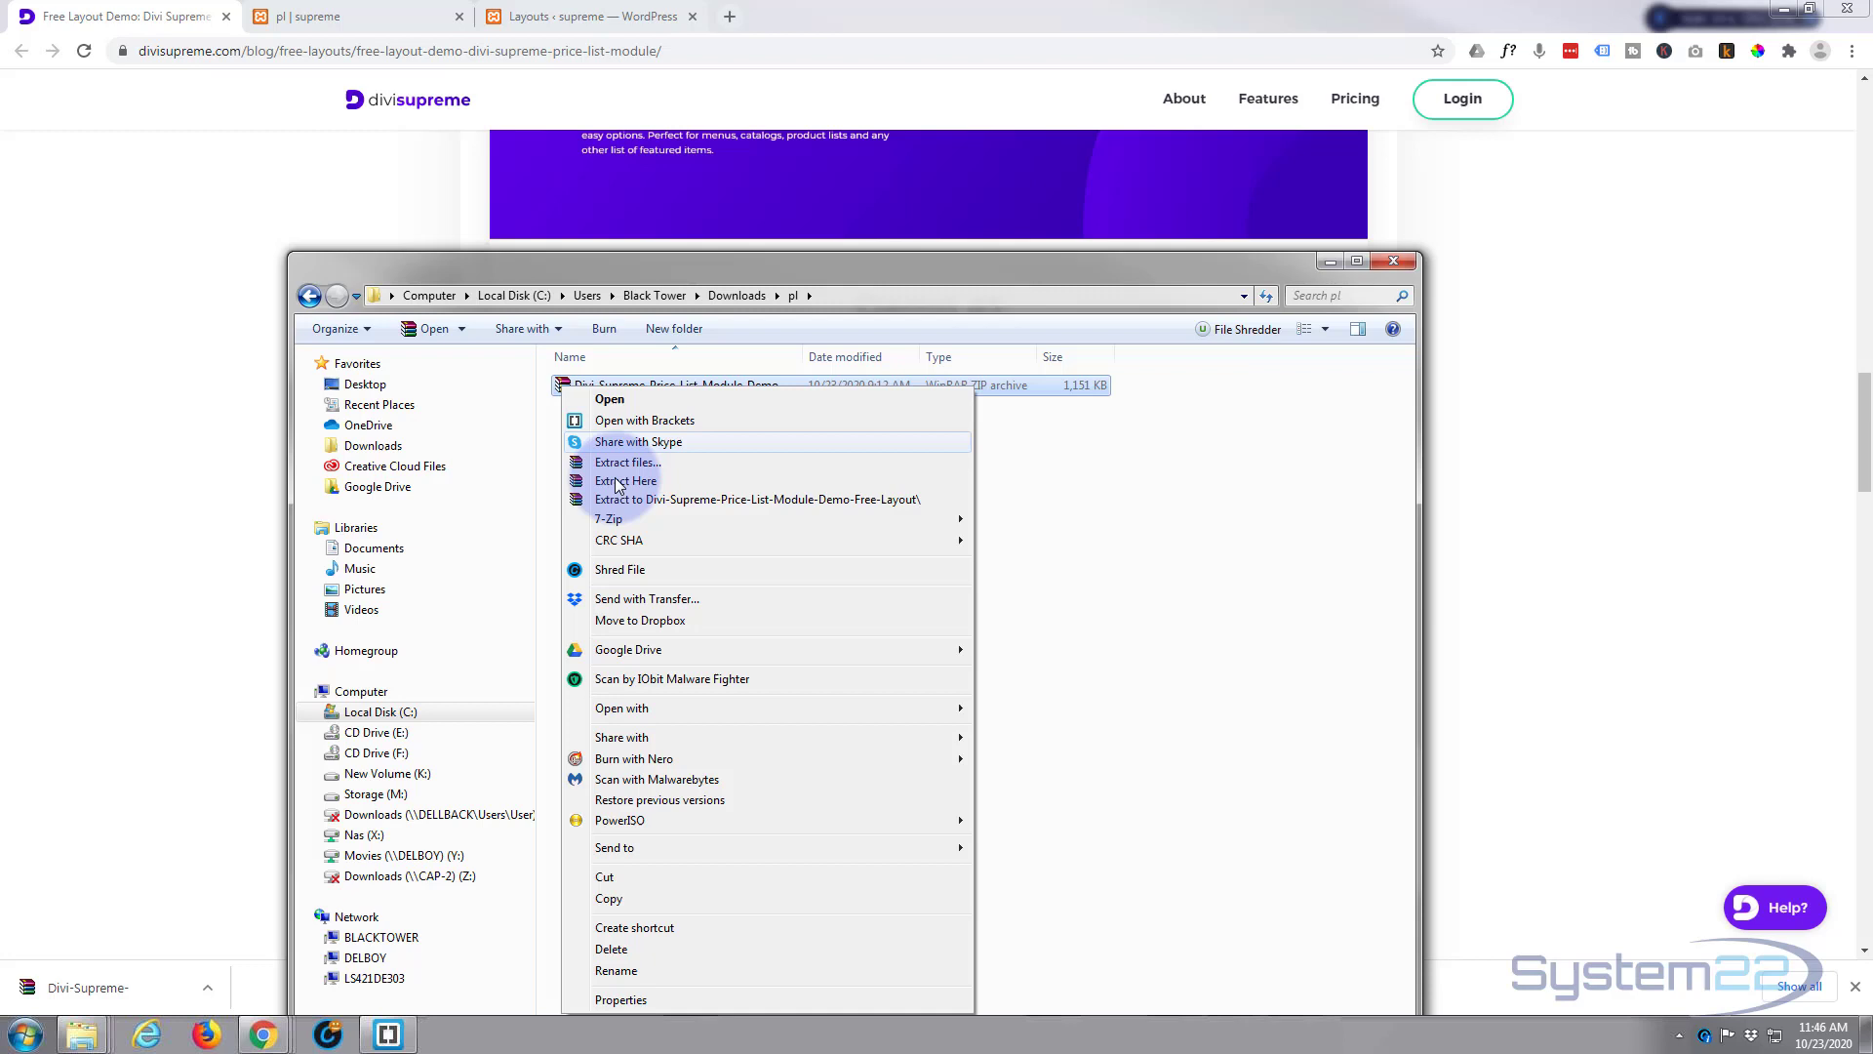
{"action": "left_click", "coordinate": [585, 477]}
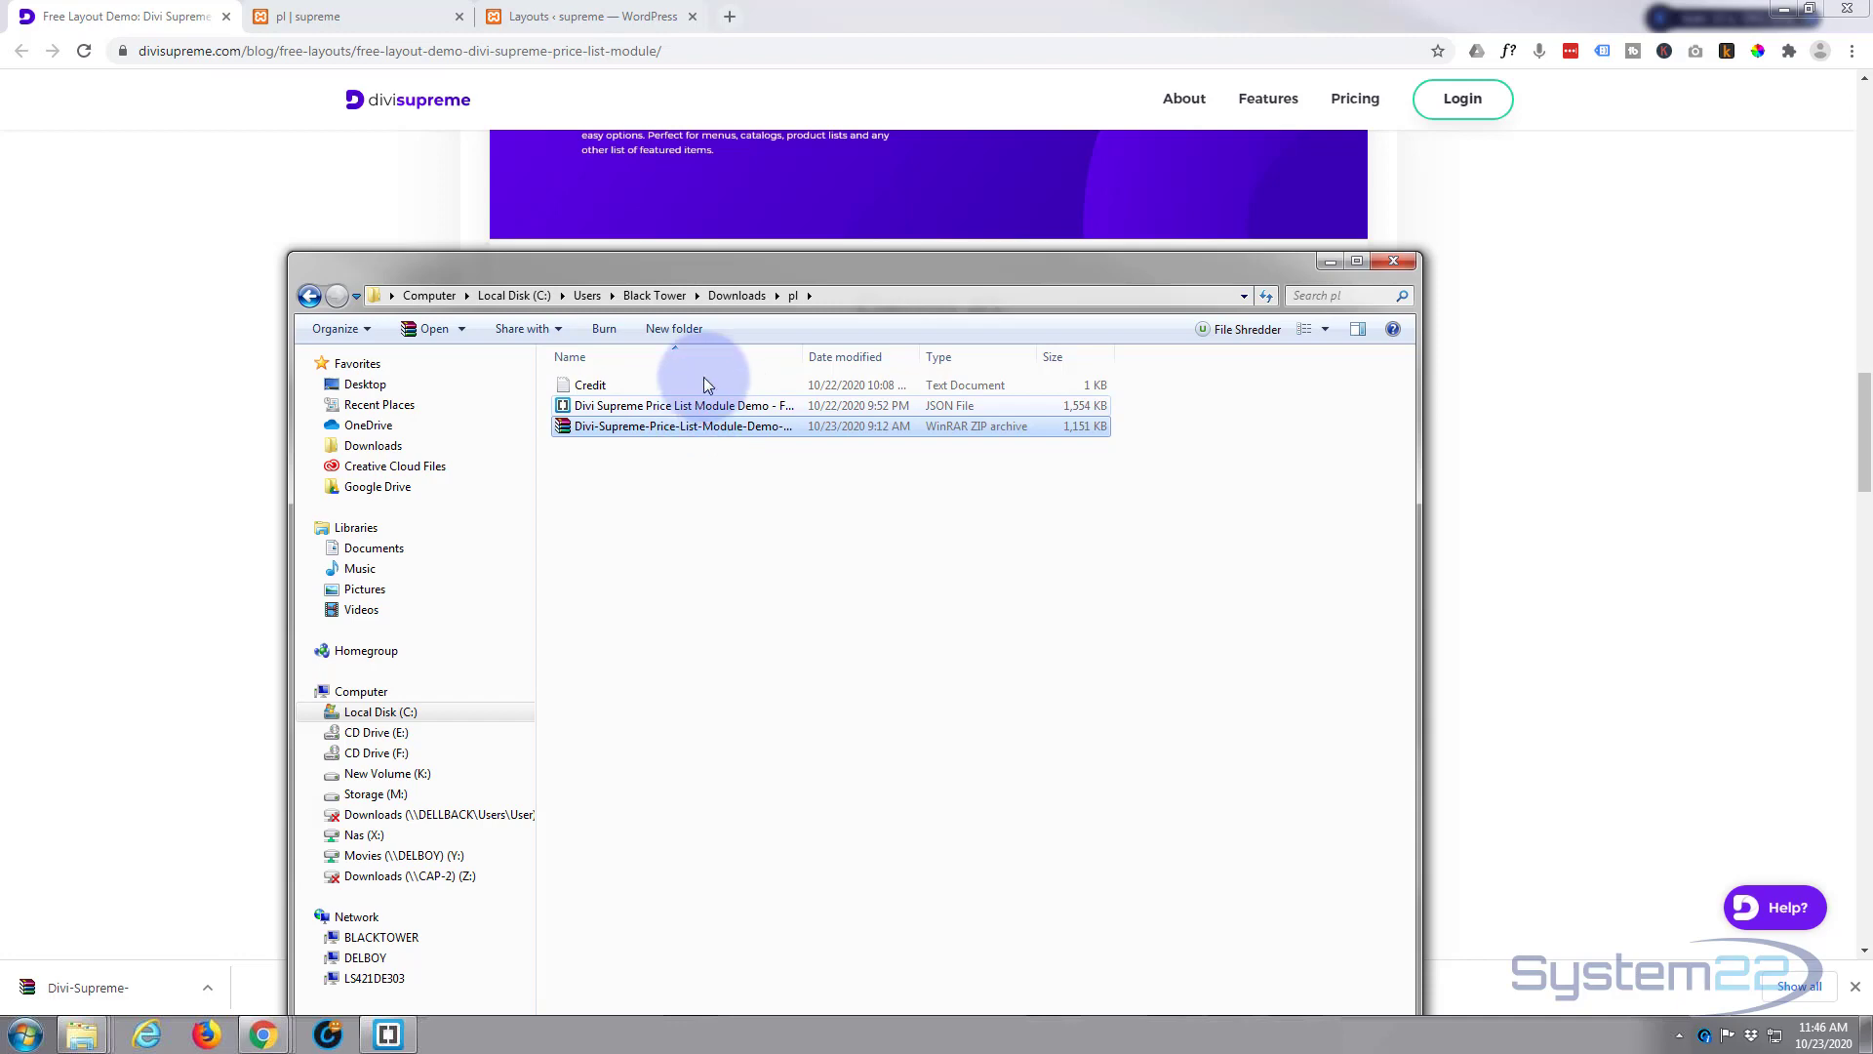
{"action": "left_click_drag", "start_coordinate": [730, 278], "coordinate": [0, 283]}
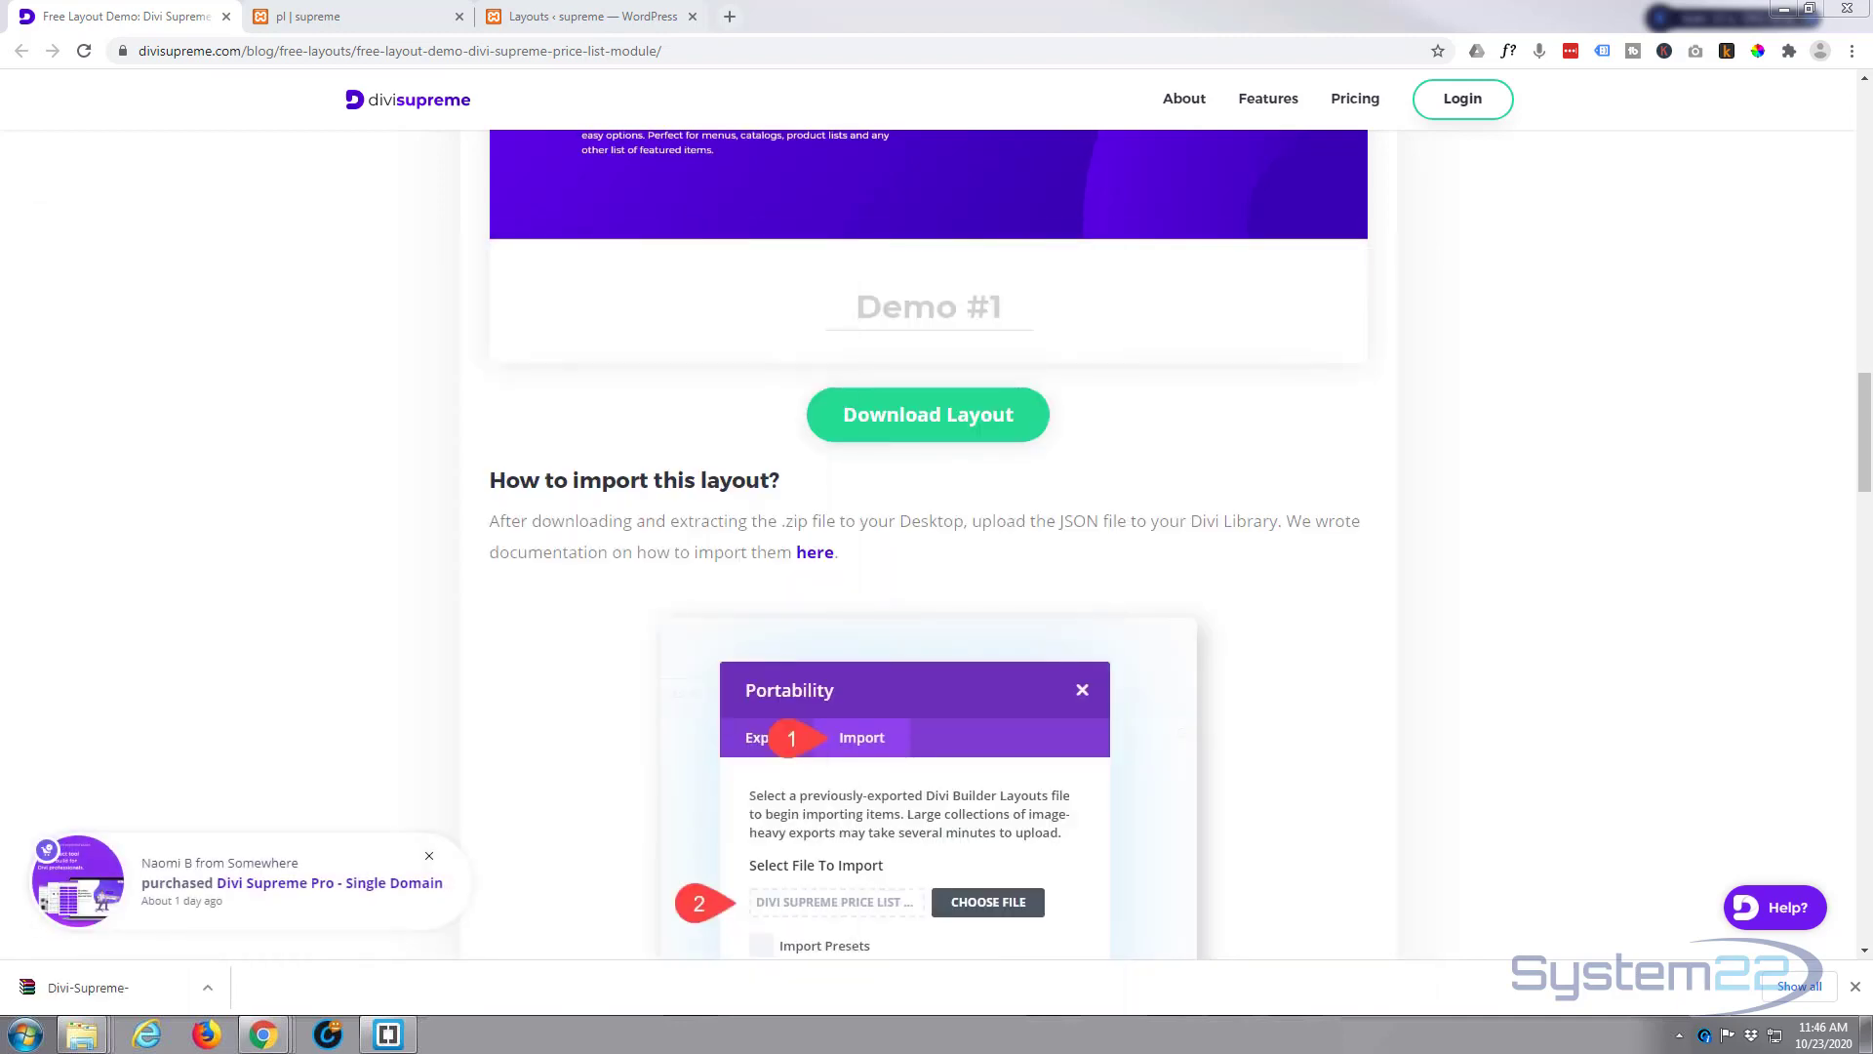
Step: Import the extracted Price List JSON file through the Divi Library's Import & Export
{"action": "left_click", "coordinate": [540, 20]}
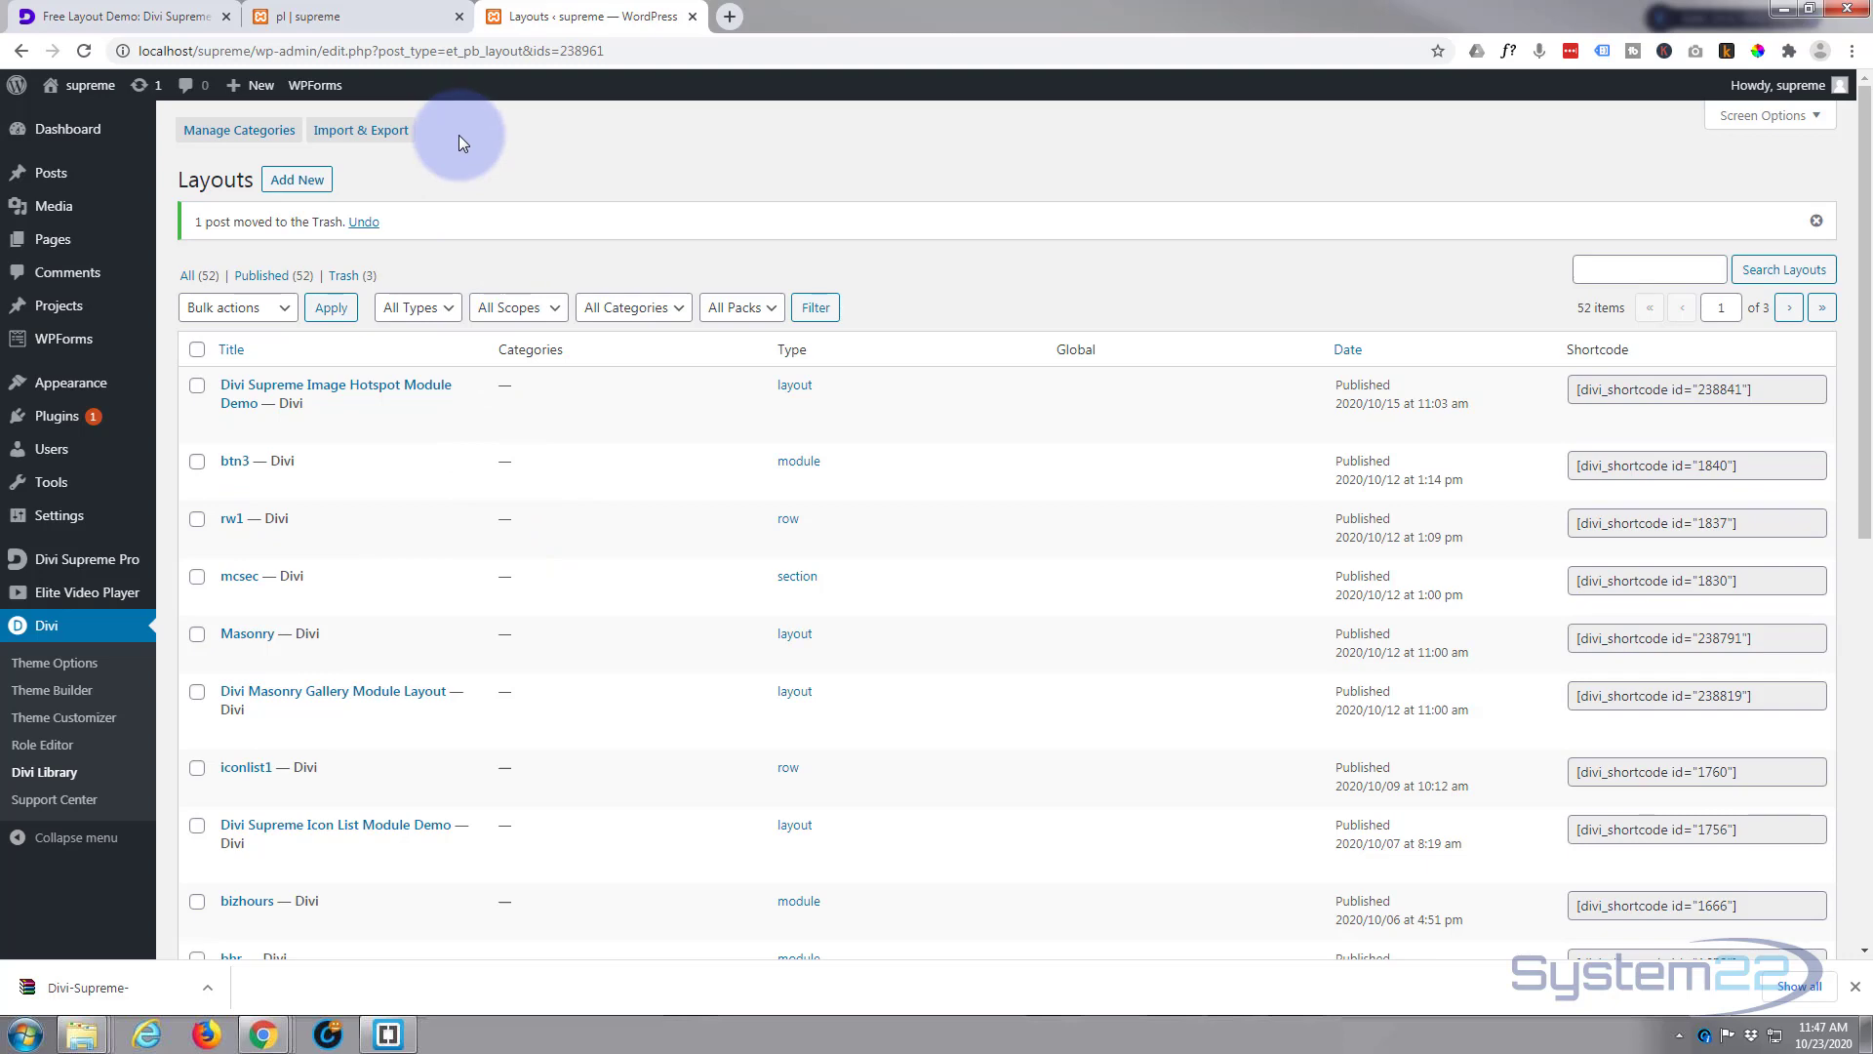
{"action": "left_click", "coordinate": [372, 134]}
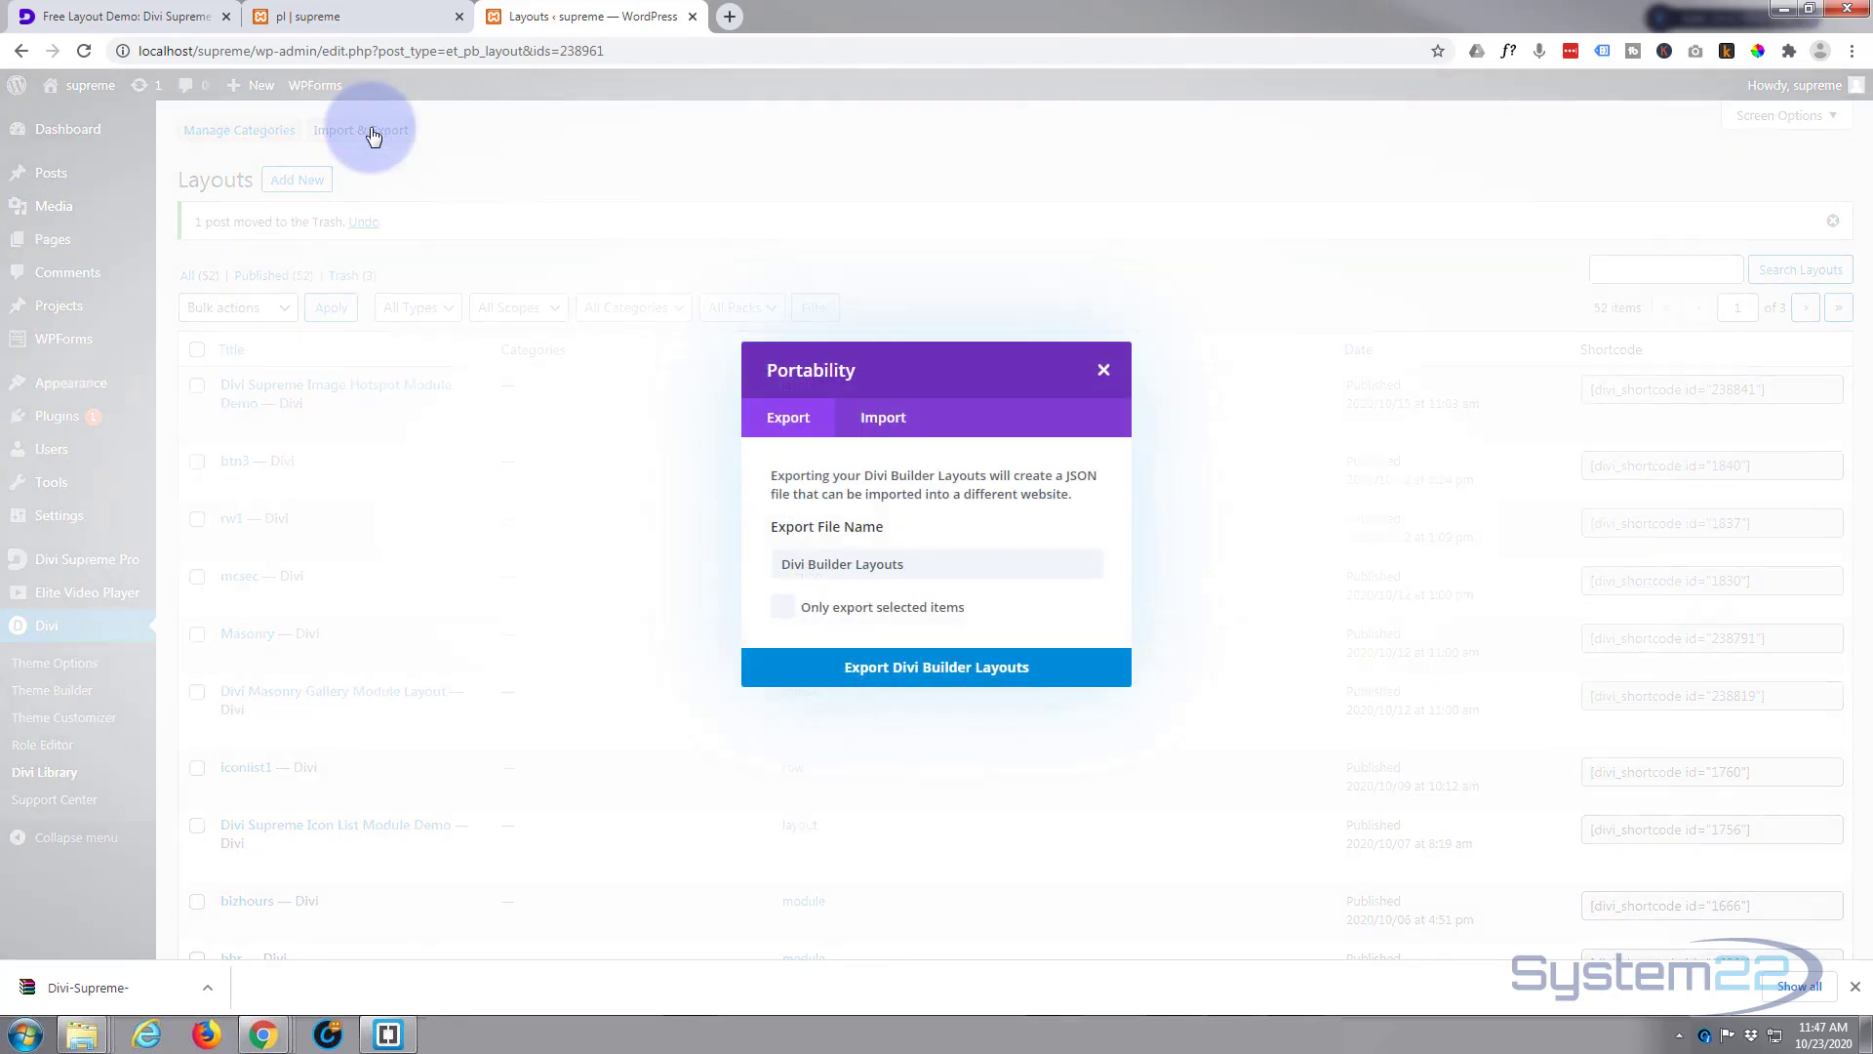
{"action": "left_click", "coordinate": [895, 430]}
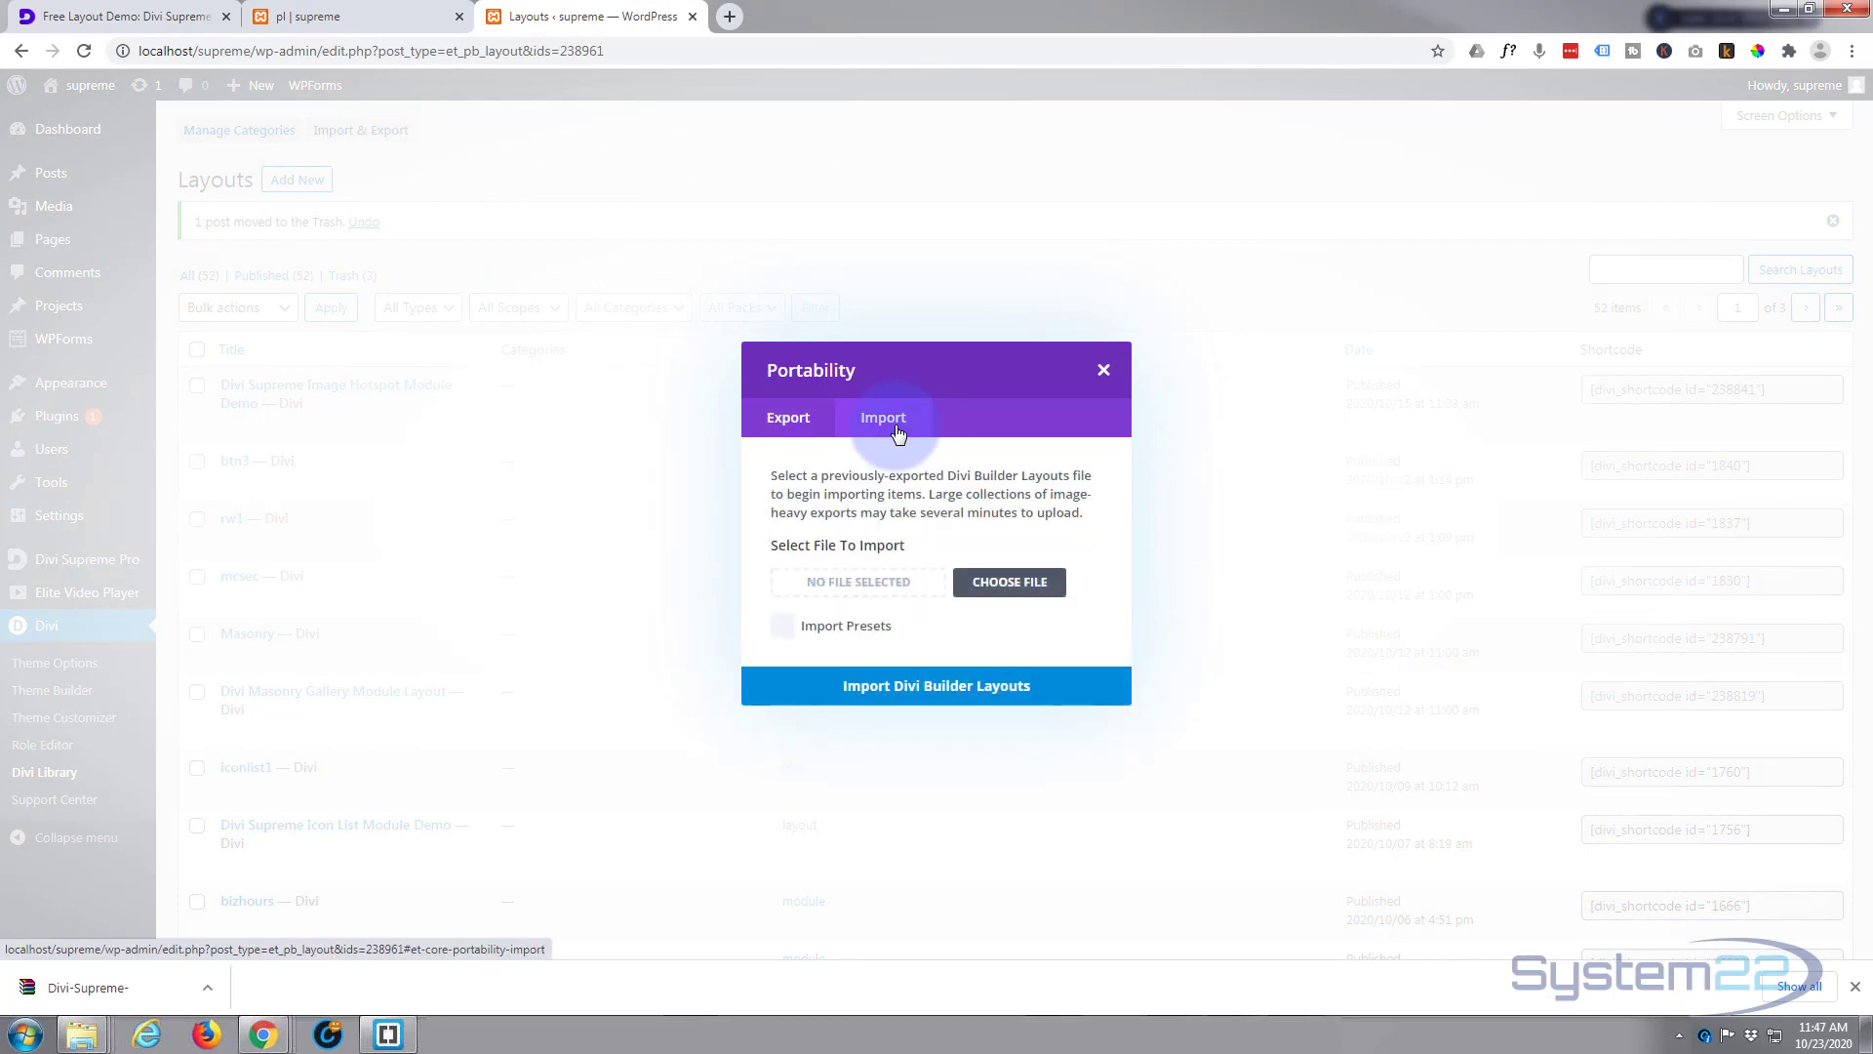
{"action": "left_click", "coordinate": [1009, 581]}
{"action": "left_click_drag", "start_coordinate": [71, 326], "coordinate": [980, 448]}
{"action": "left_click", "coordinate": [672, 578]}
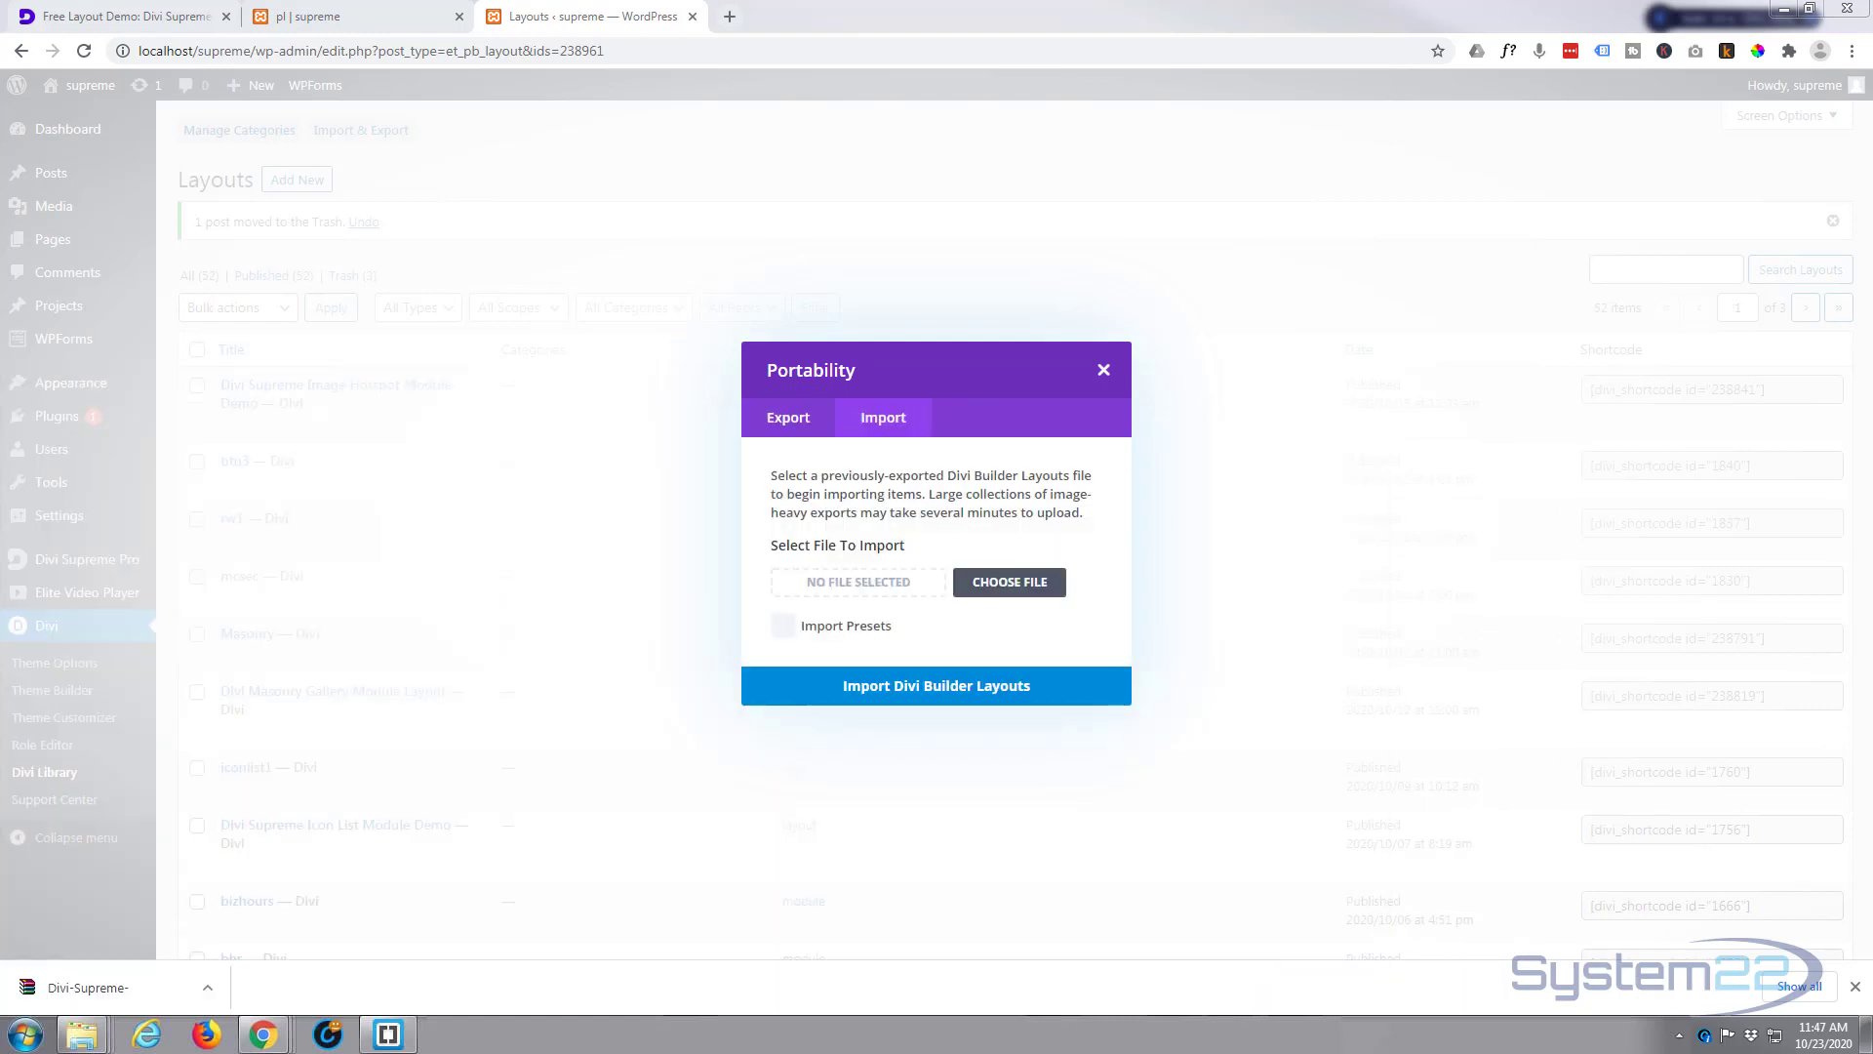
{"action": "left_click_drag", "start_coordinate": [351, 488], "coordinate": [824, 587]}
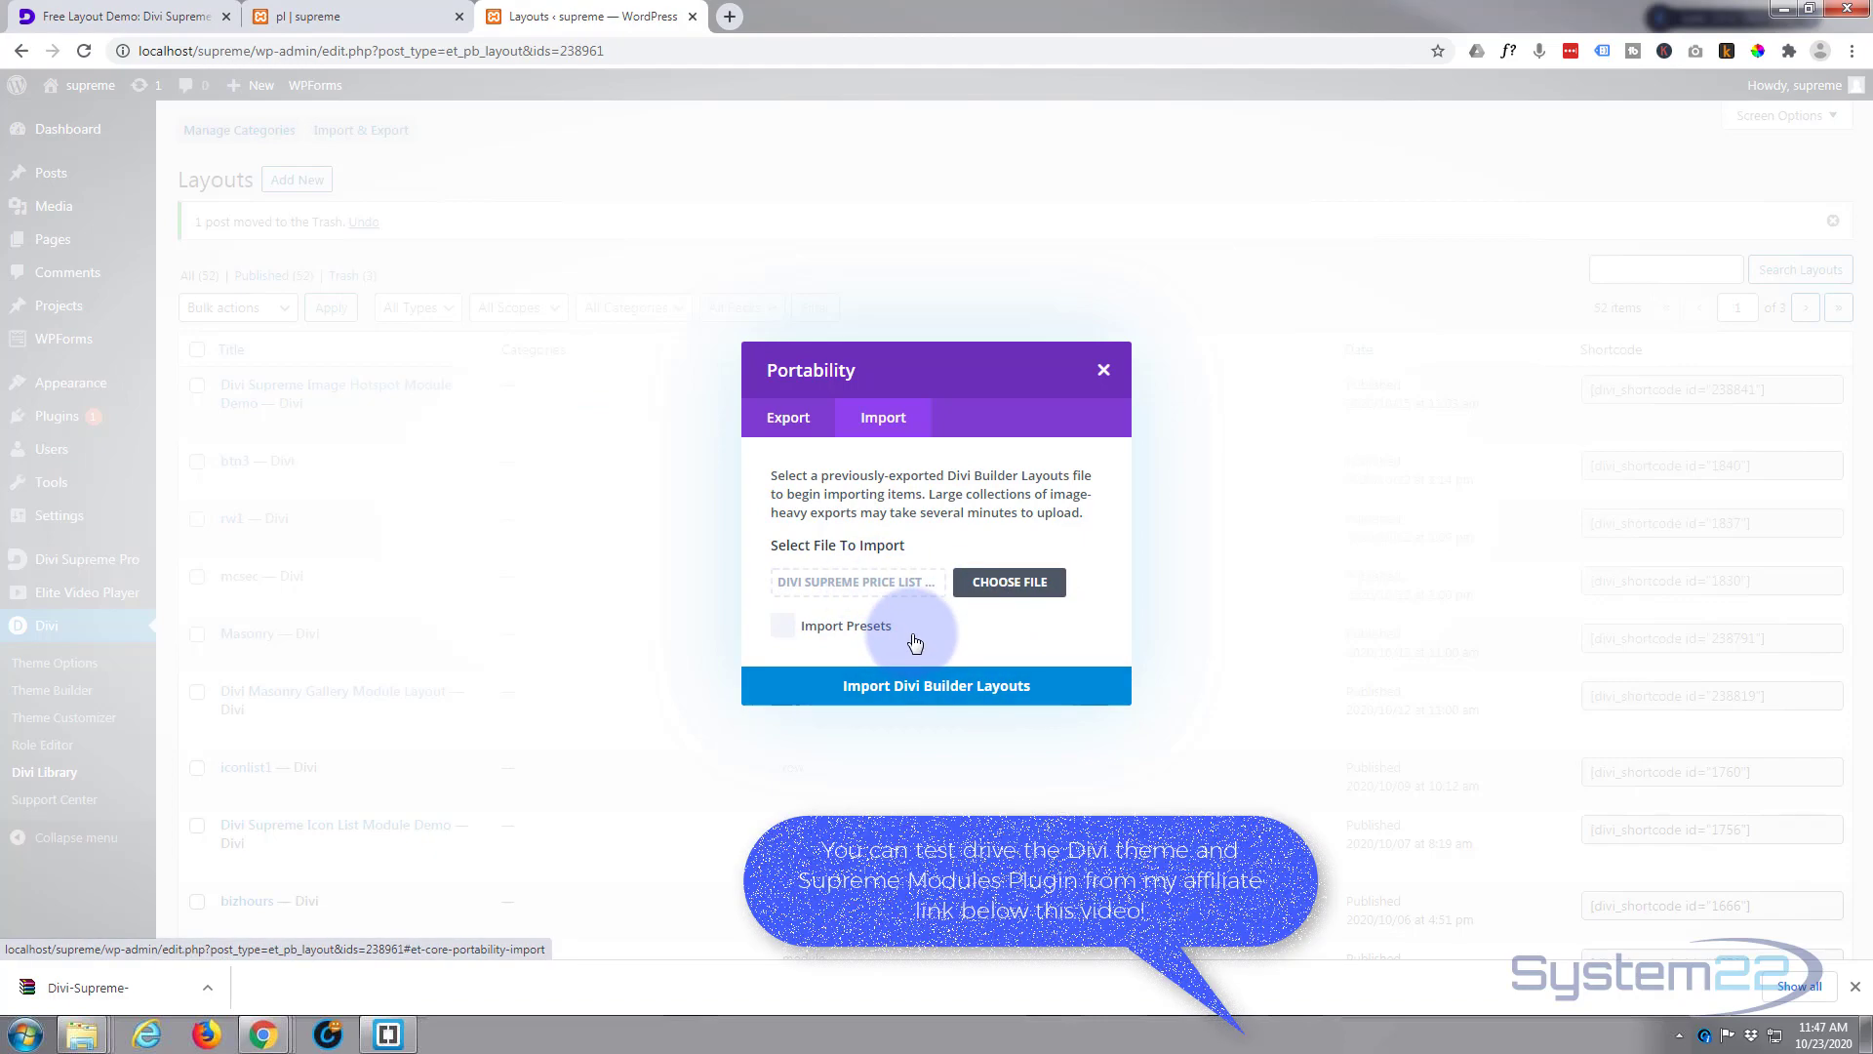
{"action": "left_click", "coordinate": [888, 691]}
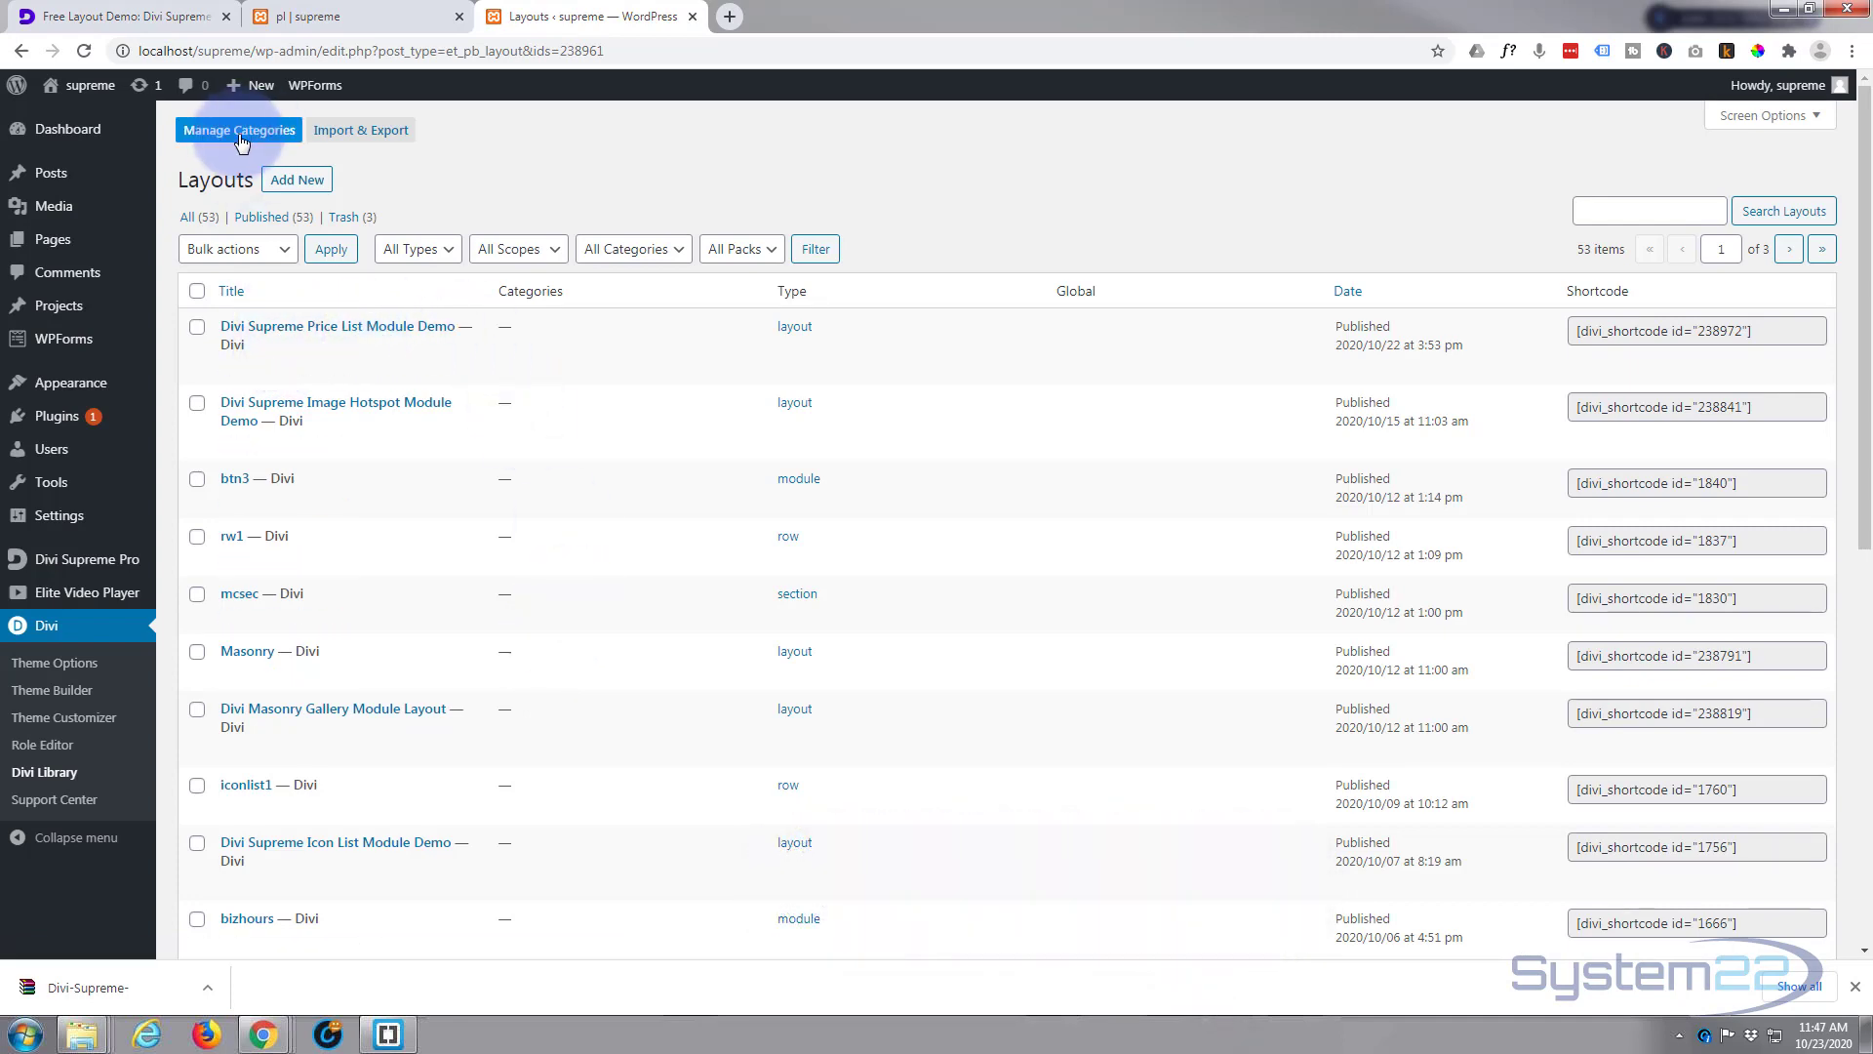
Step: Add a new page titled 'Price list' and start it with the Divi Builder
{"action": "mouse_move", "coordinate": [244, 83]}
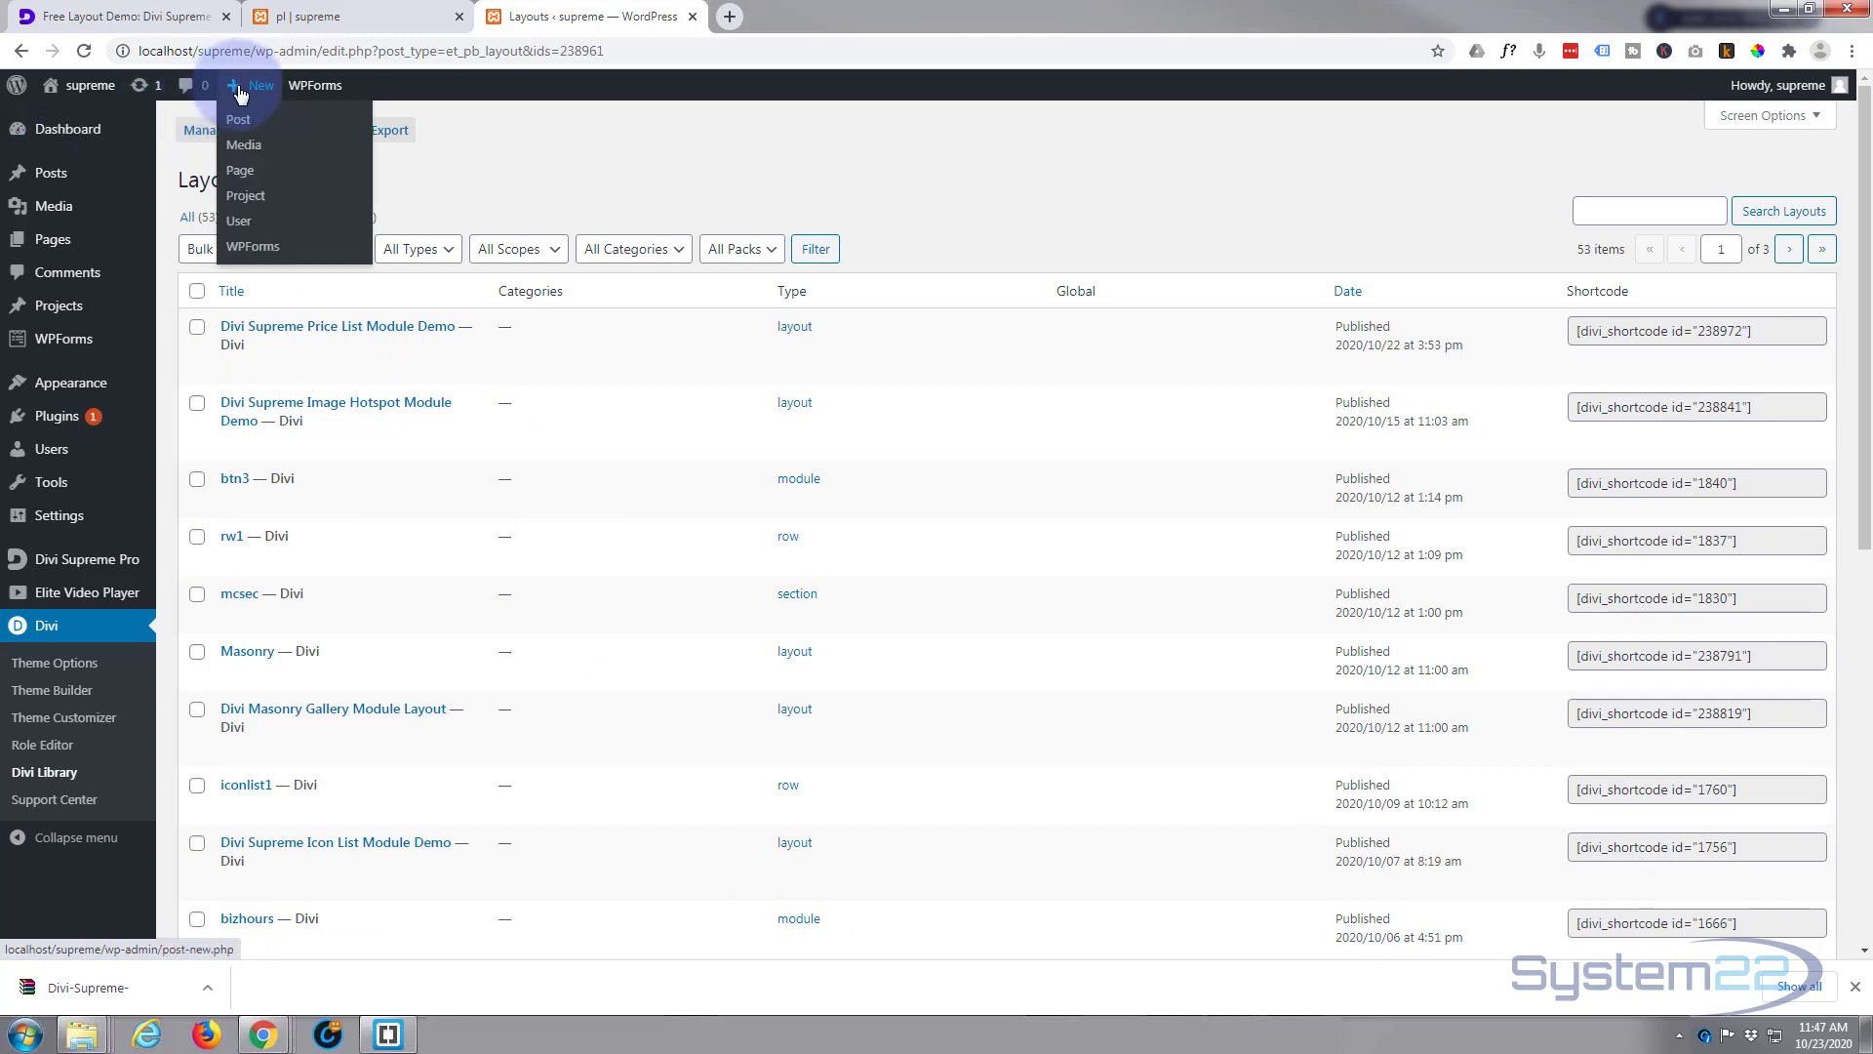
{"action": "left_click", "coordinate": [244, 171]}
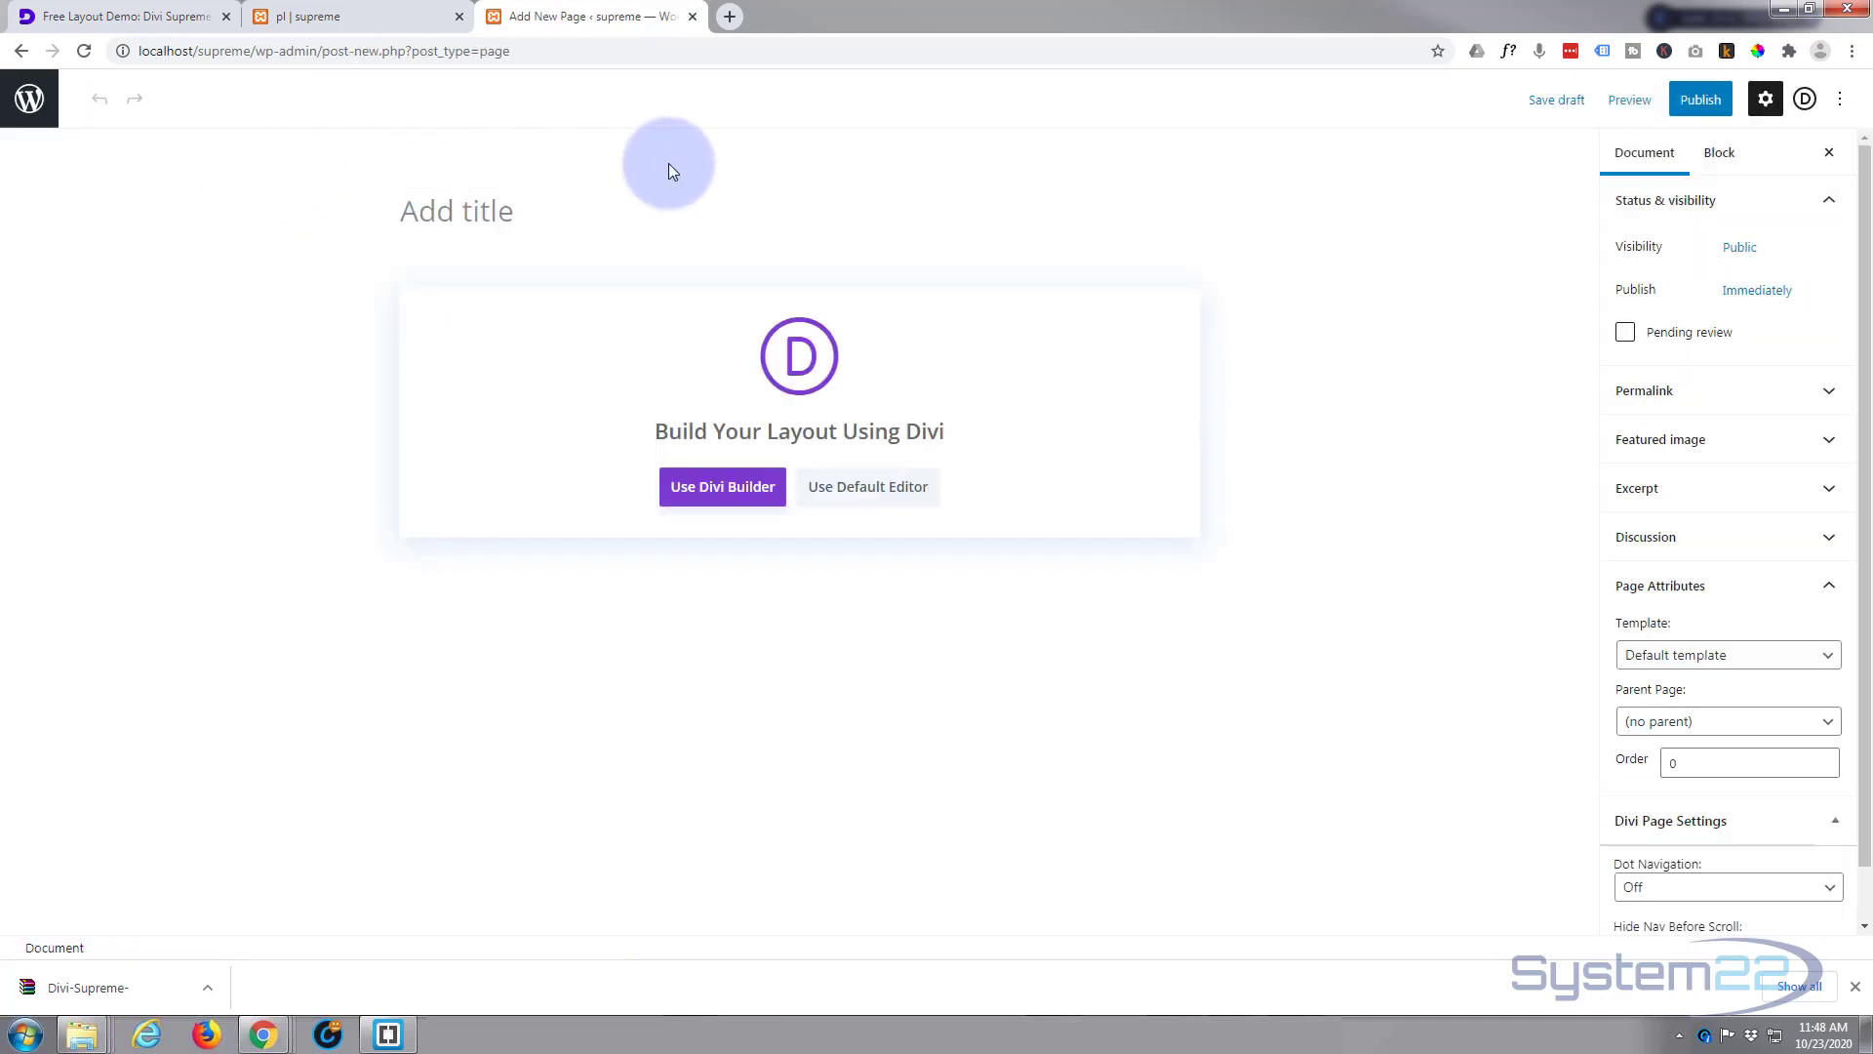
{"action": "type", "text": "Price list"}
{"action": "left_click", "coordinate": [718, 498]}
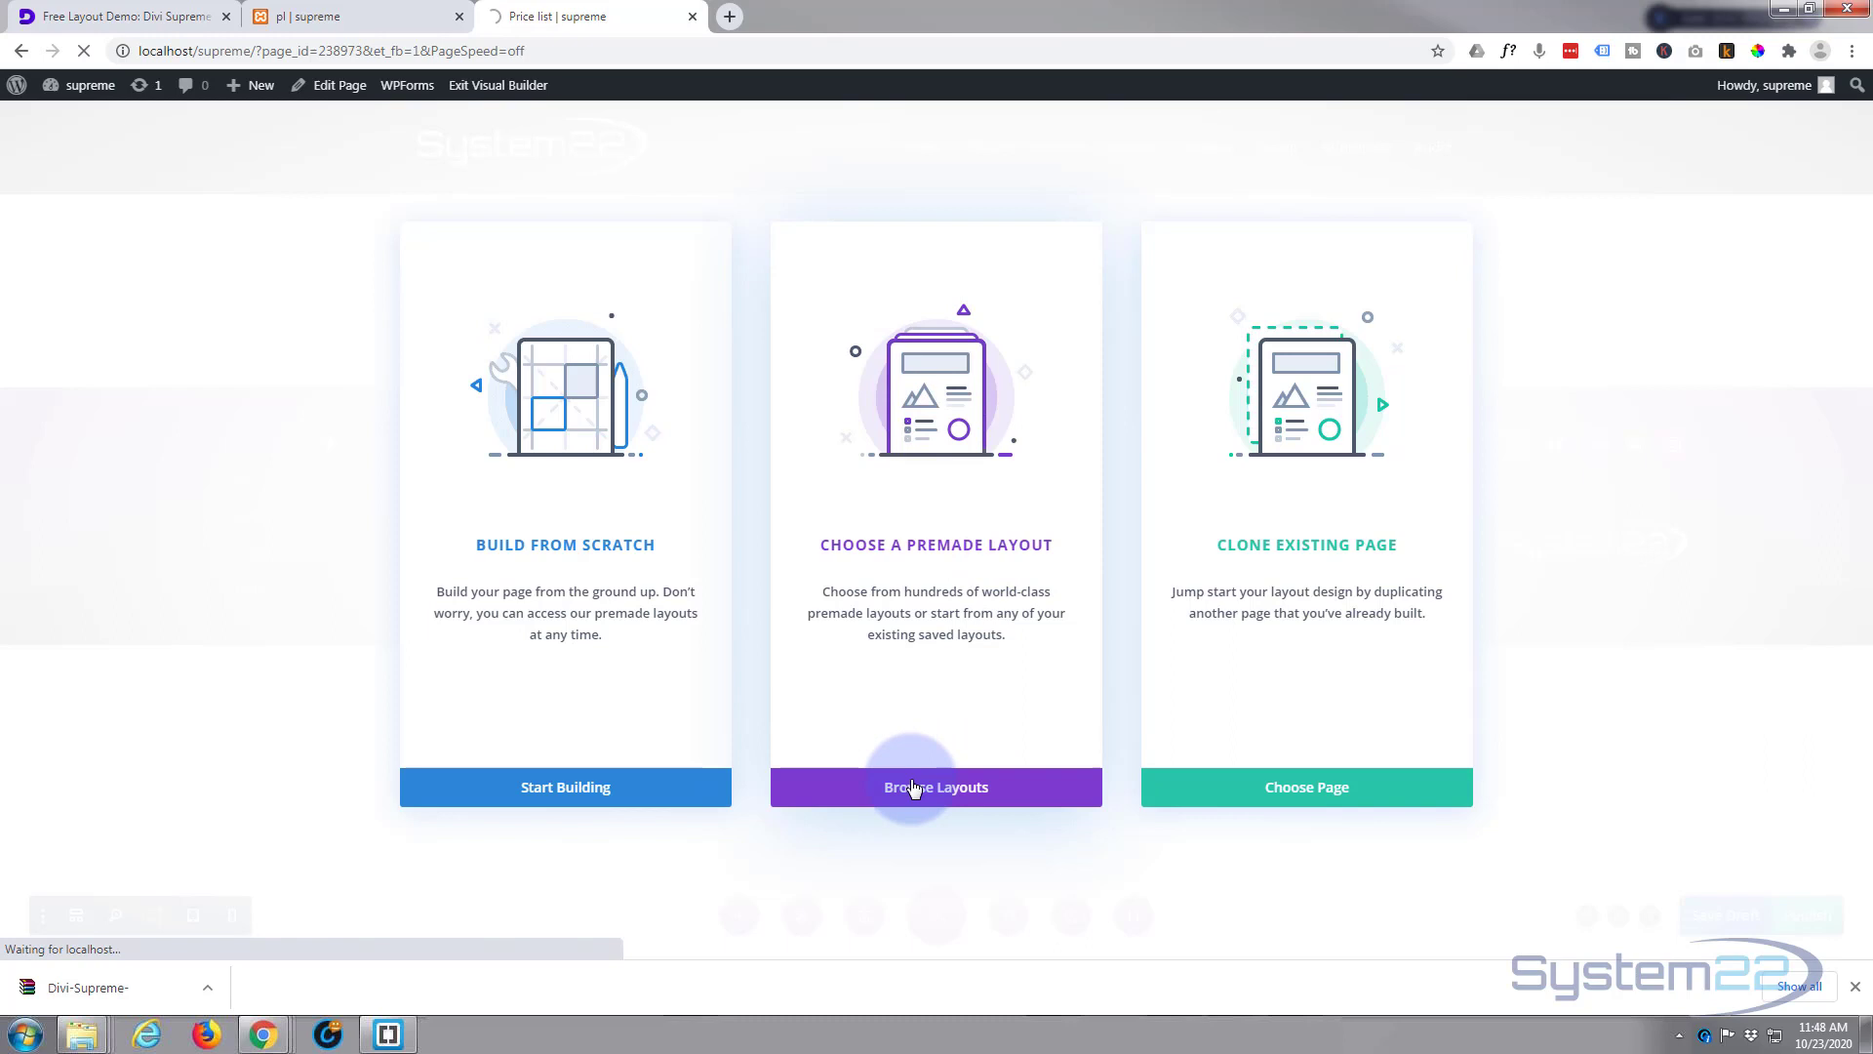
Step: Load the saved 'Divi Supreme Price List Module Demo' layout onto the page and review it
{"action": "left_click", "coordinate": [964, 789]}
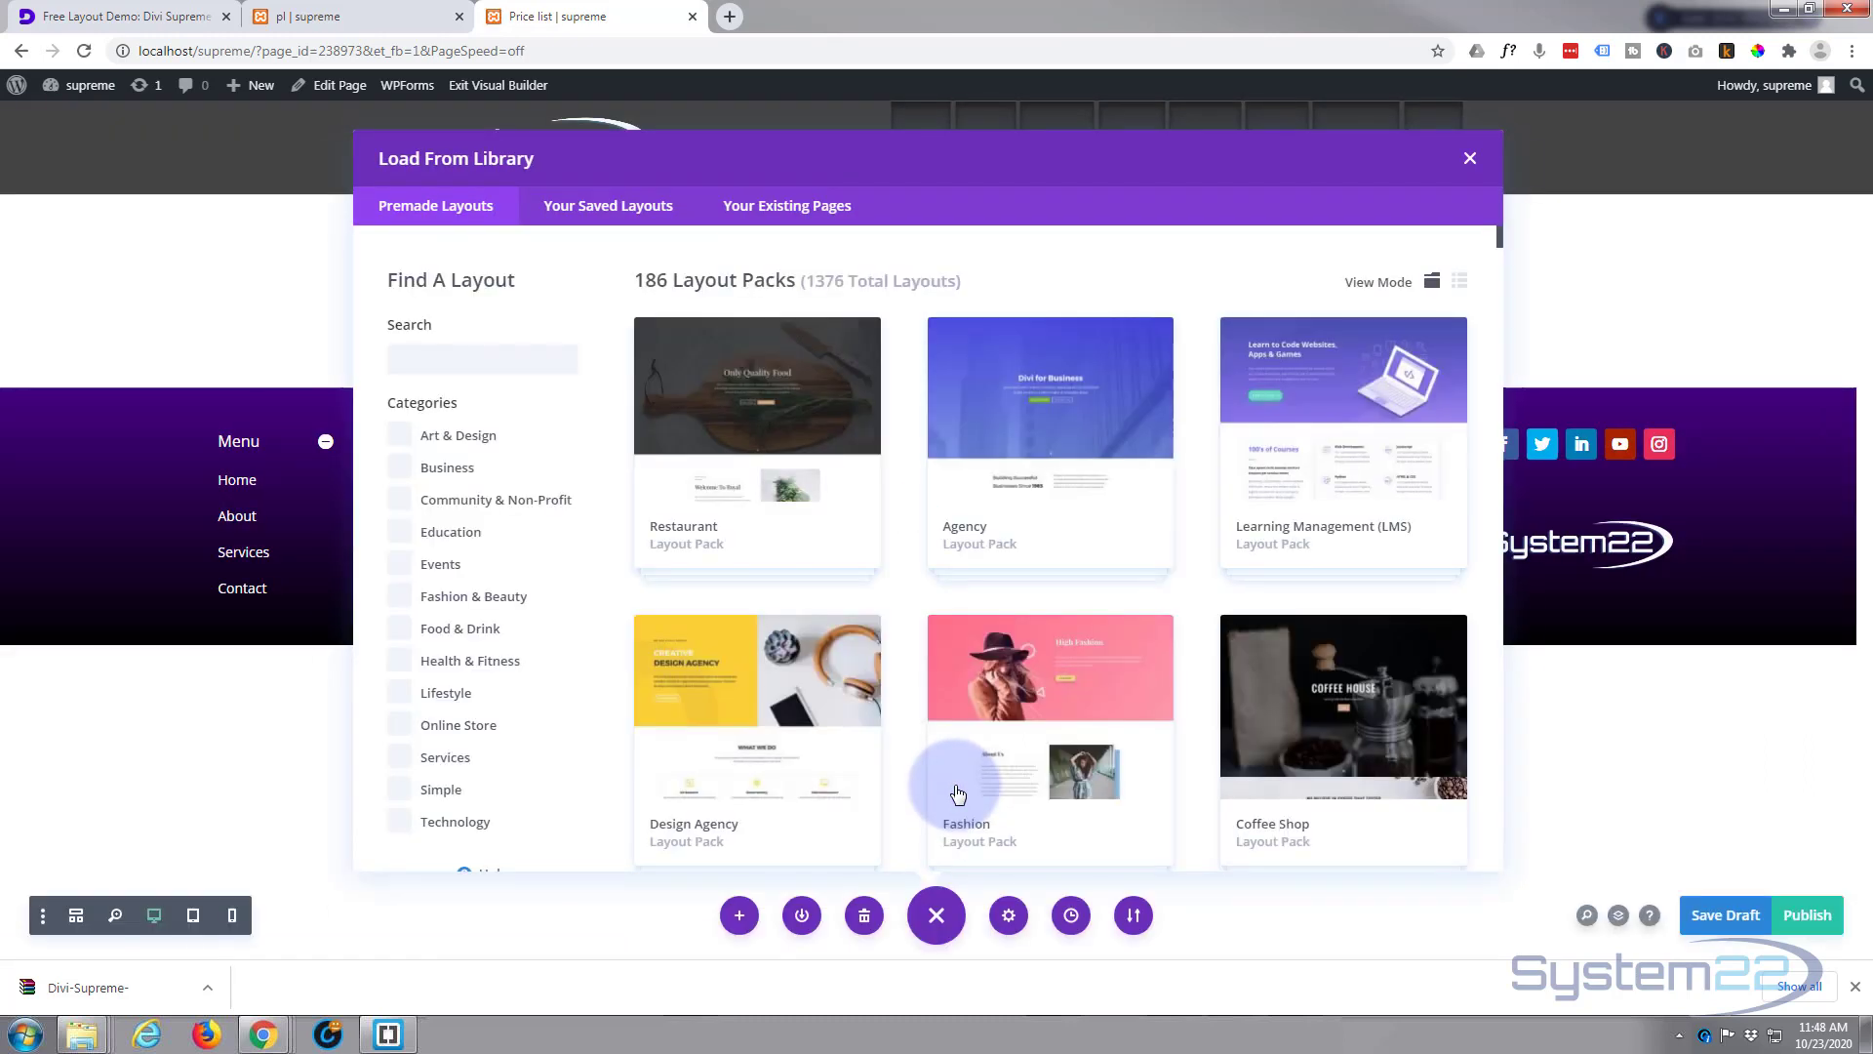
{"action": "left_click", "coordinate": [606, 208]}
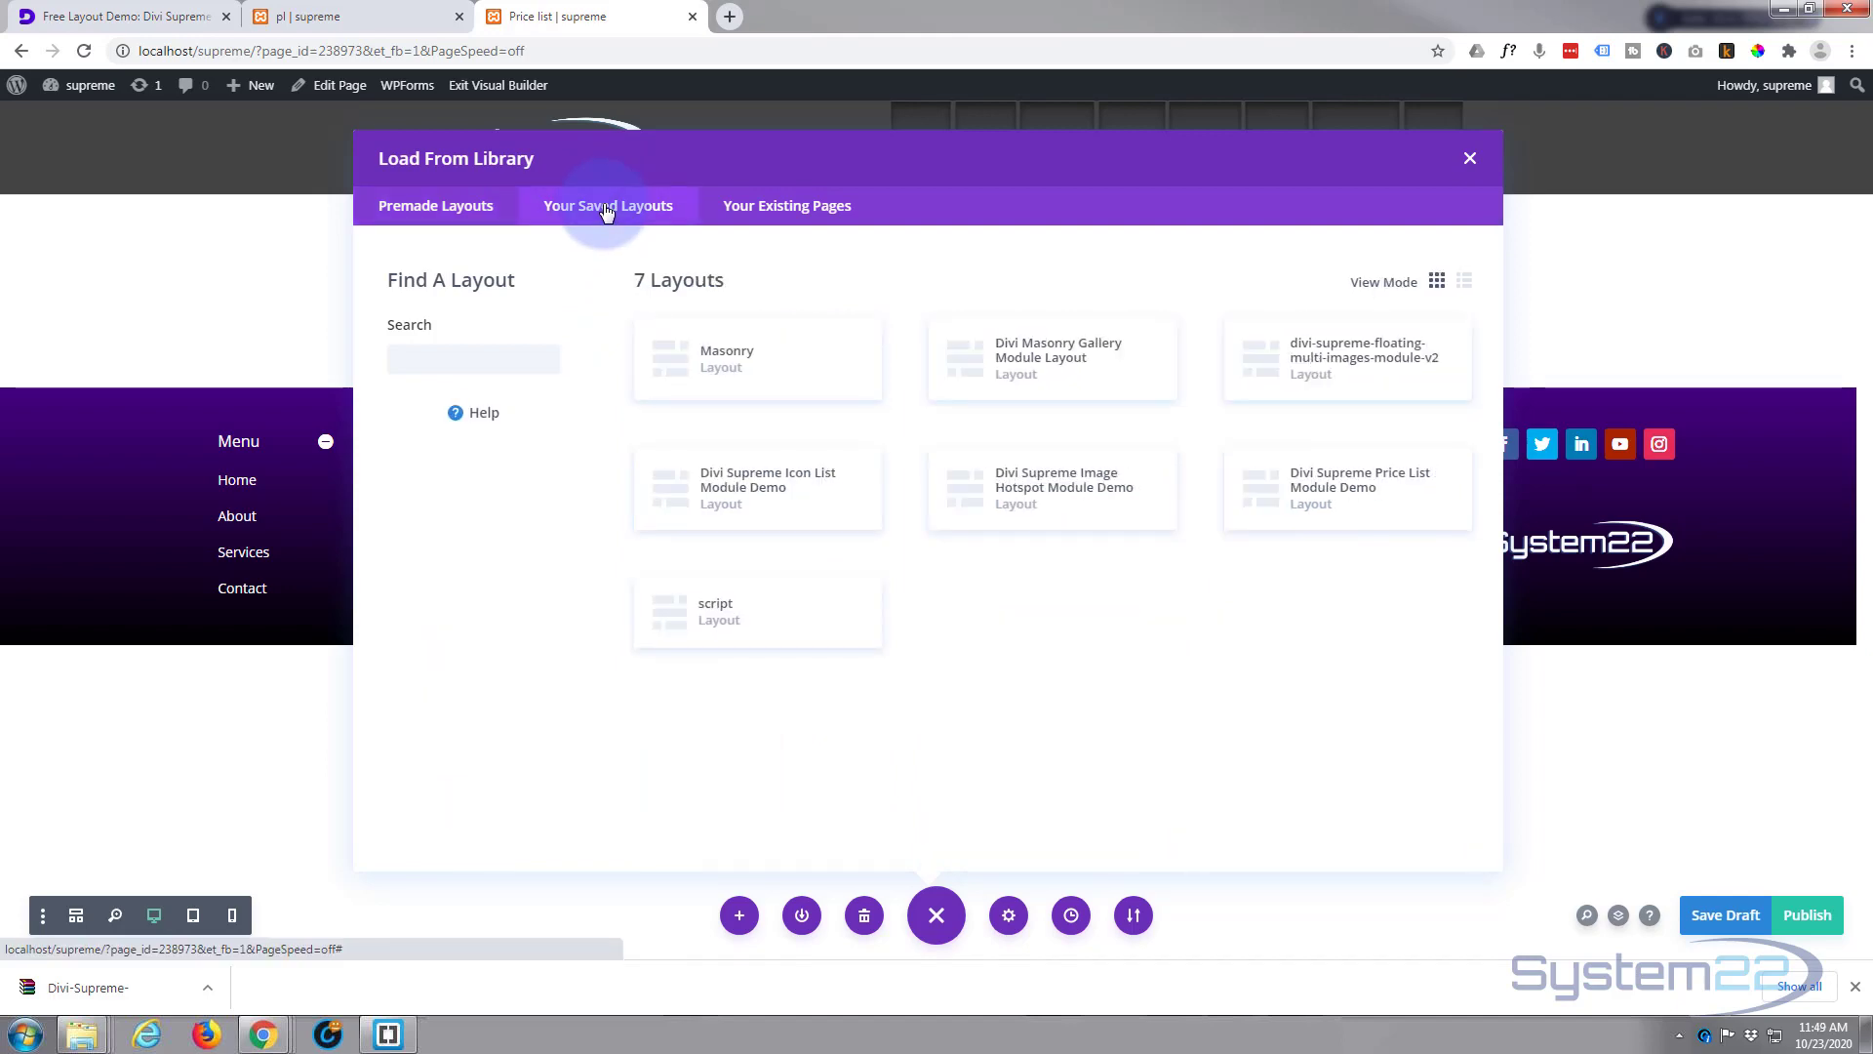
{"action": "left_click", "coordinate": [1347, 496]}
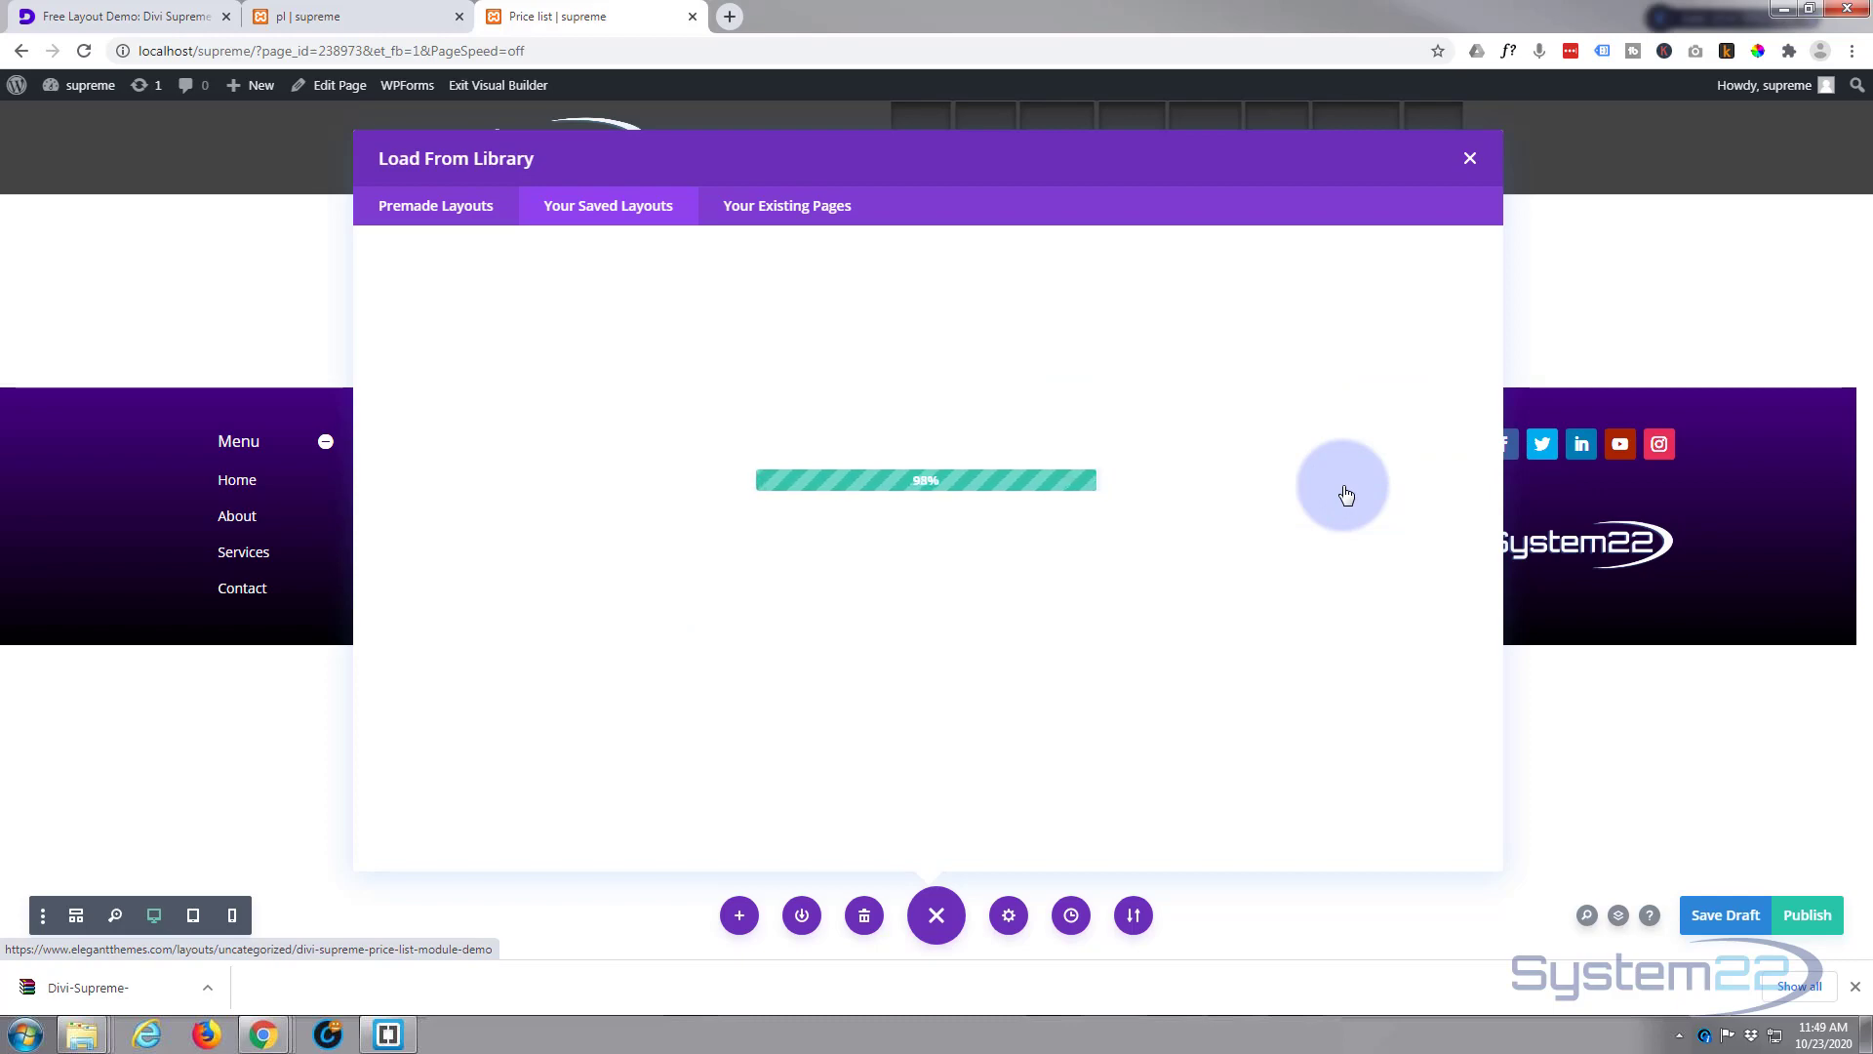
{"action": "scroll", "coordinate": [302, 544], "scroll_direction": "down", "scroll_amount": 5}
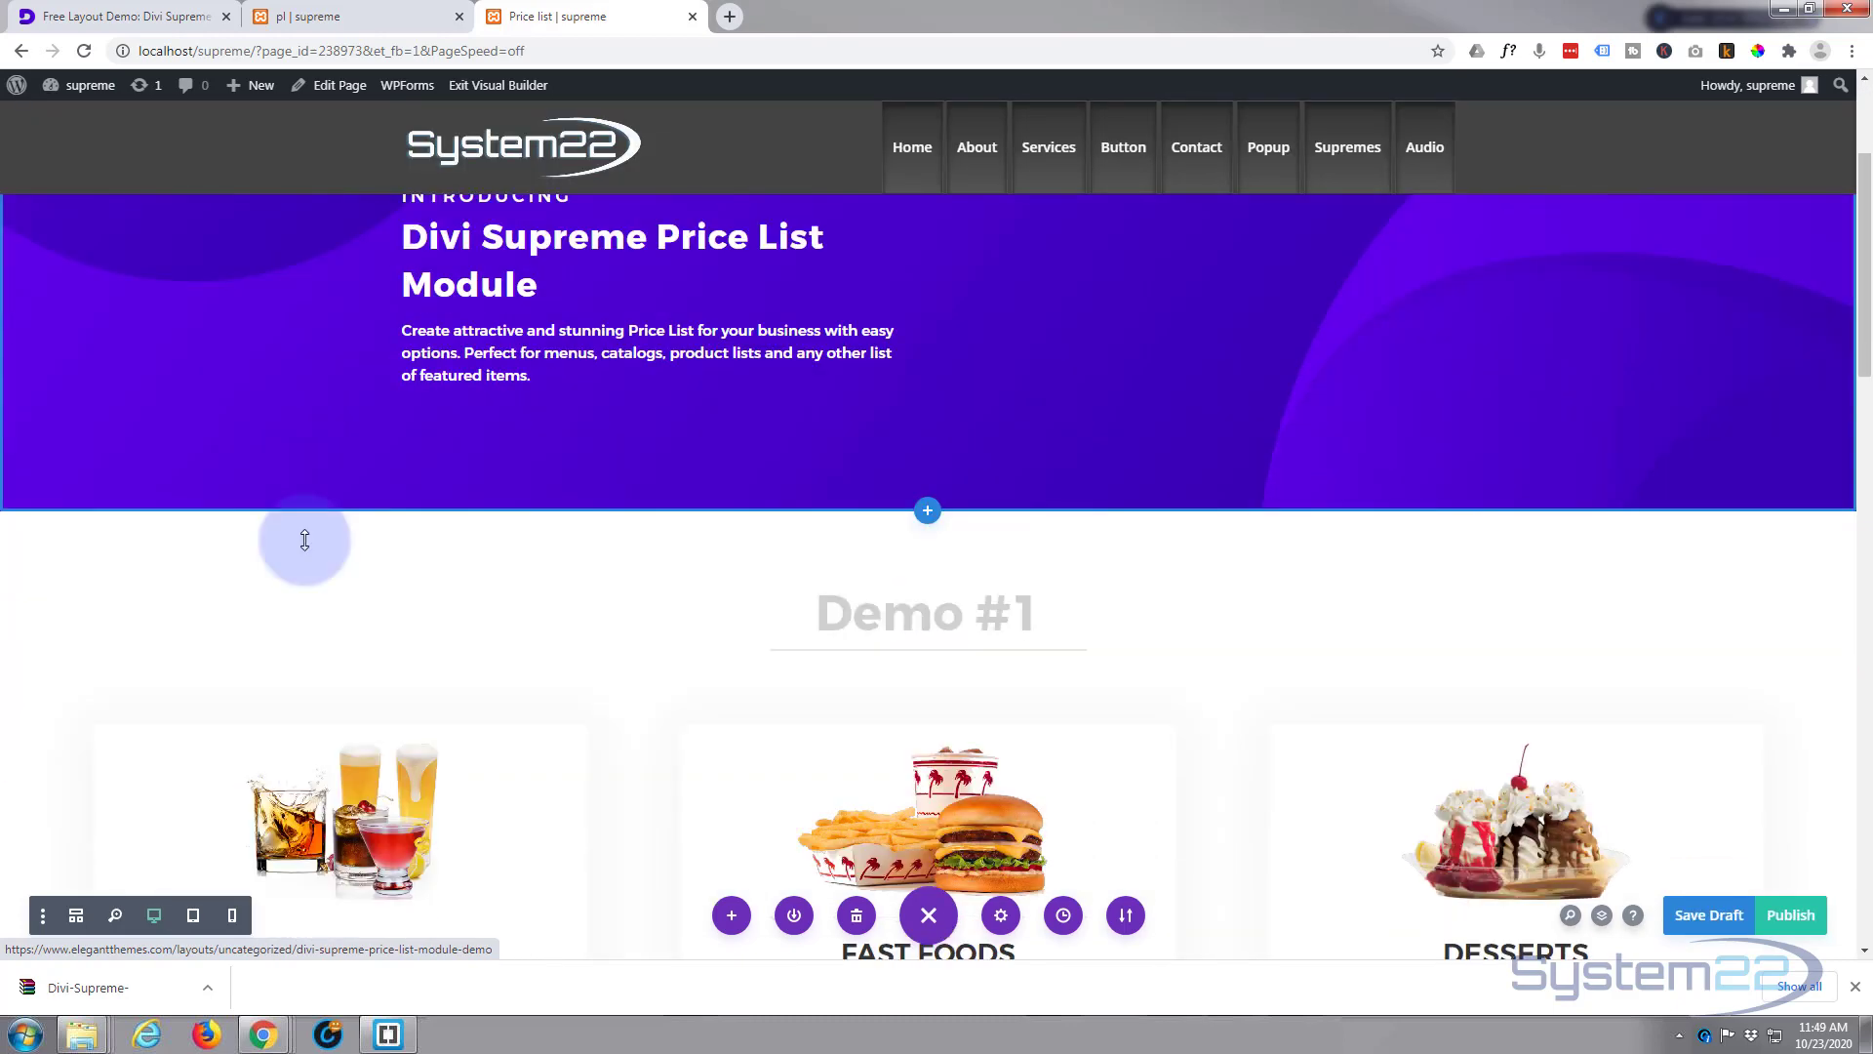
{"action": "scroll", "coordinate": [305, 540], "scroll_direction": "down", "scroll_amount": 2}
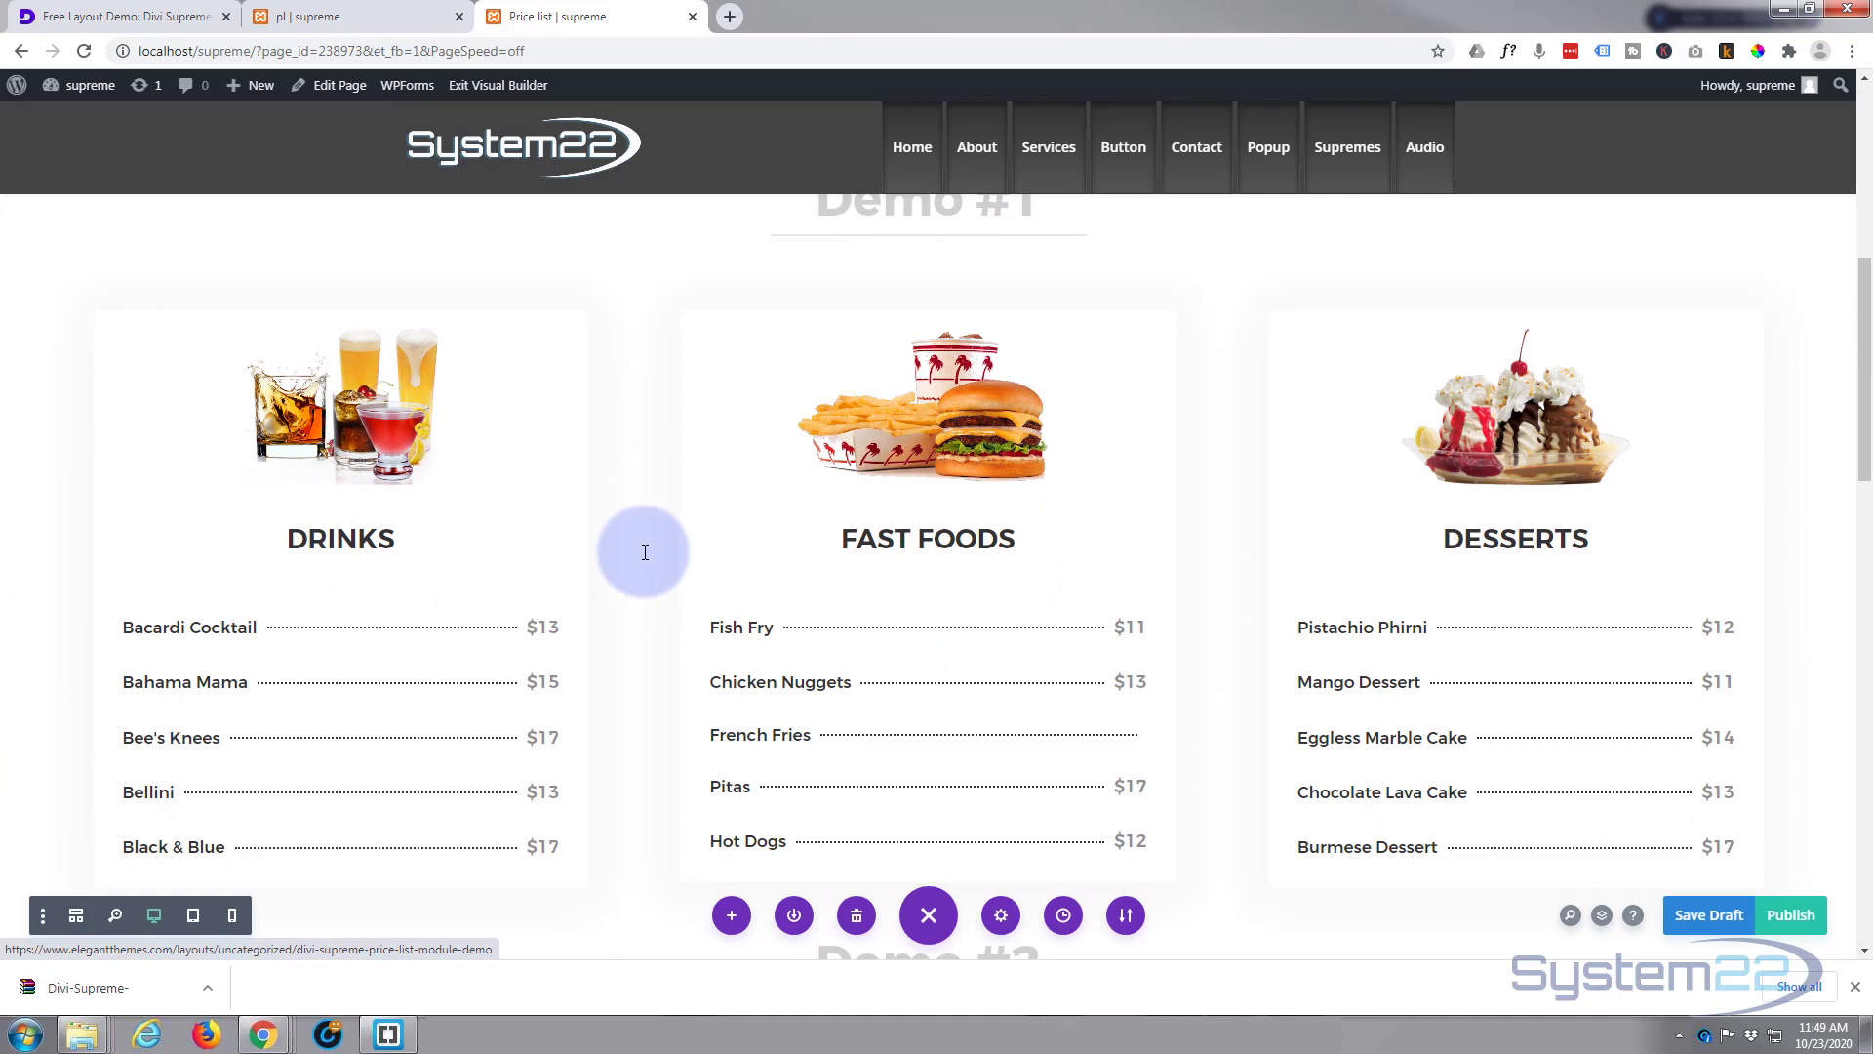
{"action": "scroll", "coordinate": [645, 552], "scroll_direction": "down", "scroll_amount": 4}
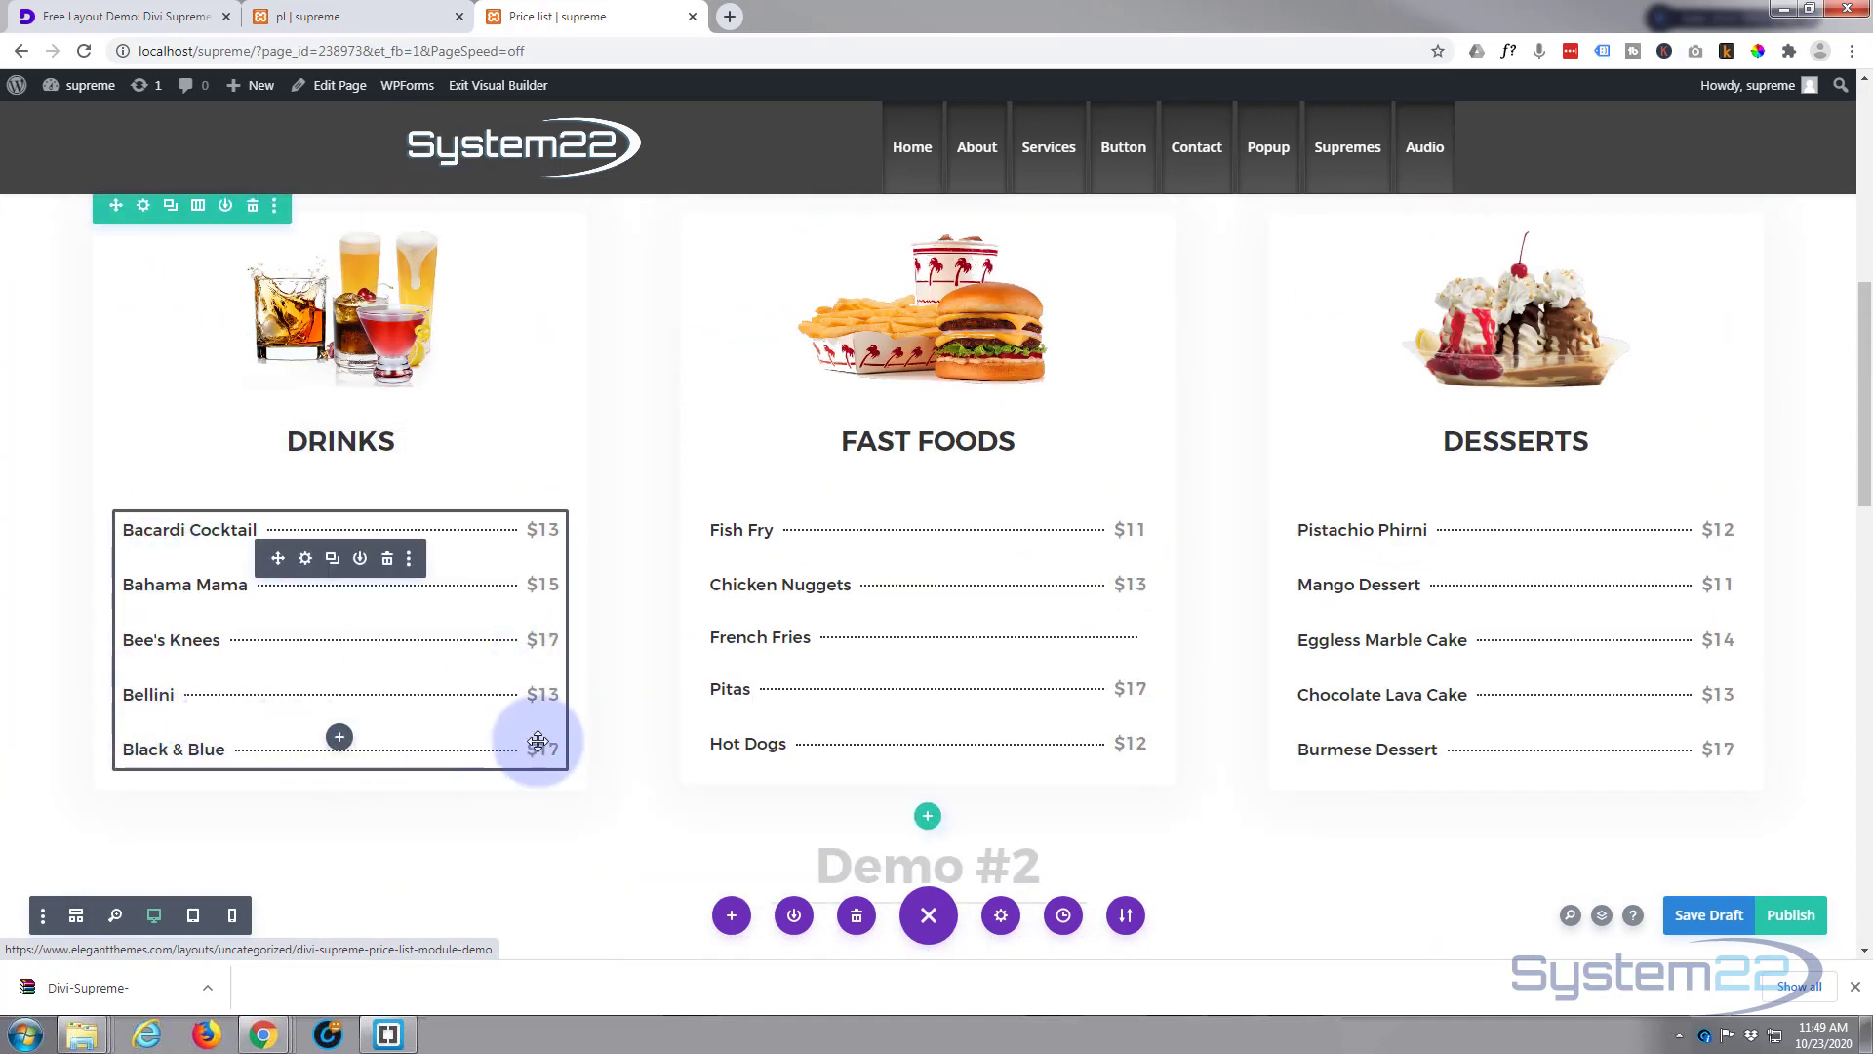
{"action": "scroll", "coordinate": [538, 742], "scroll_direction": "up", "scroll_amount": 2}
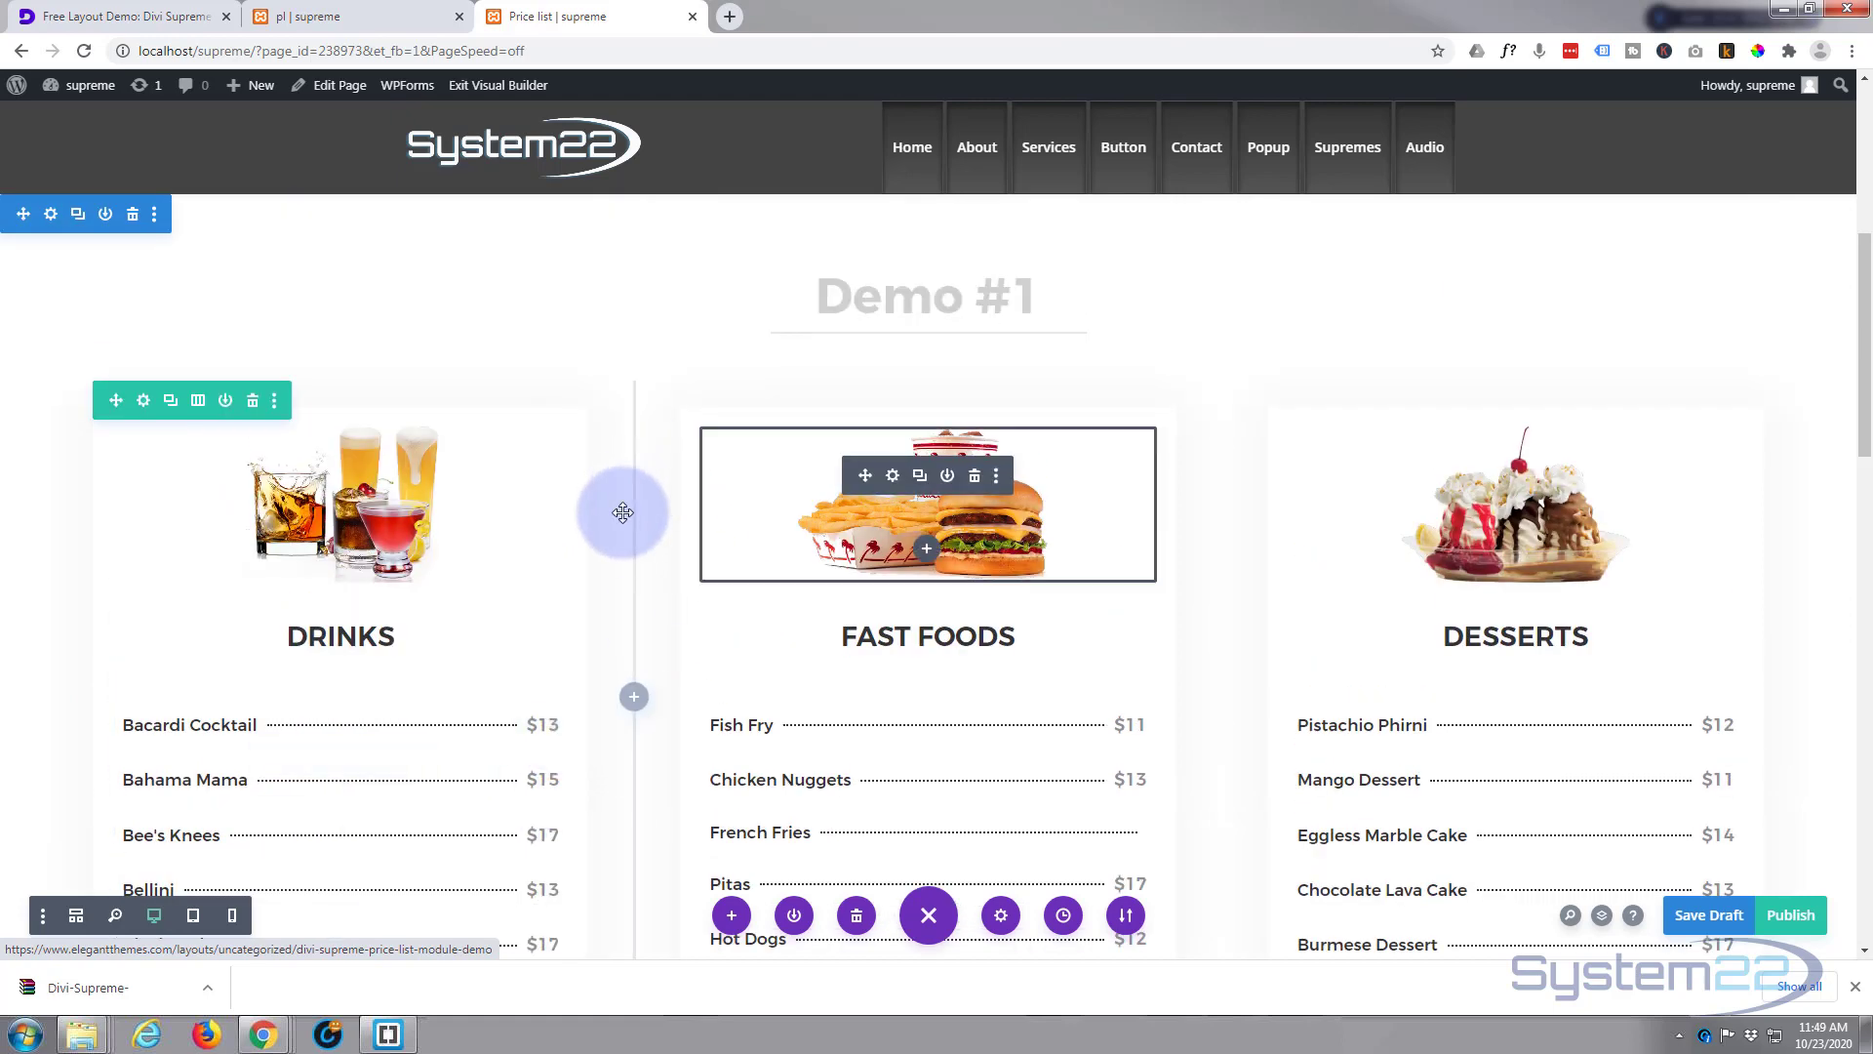
{"action": "scroll", "coordinate": [621, 511], "scroll_direction": "up", "scroll_amount": 2}
{"action": "scroll", "coordinate": [622, 513], "scroll_direction": "up", "scroll_amount": 2}
{"action": "scroll", "coordinate": [620, 511], "scroll_direction": "down", "scroll_amount": 4}
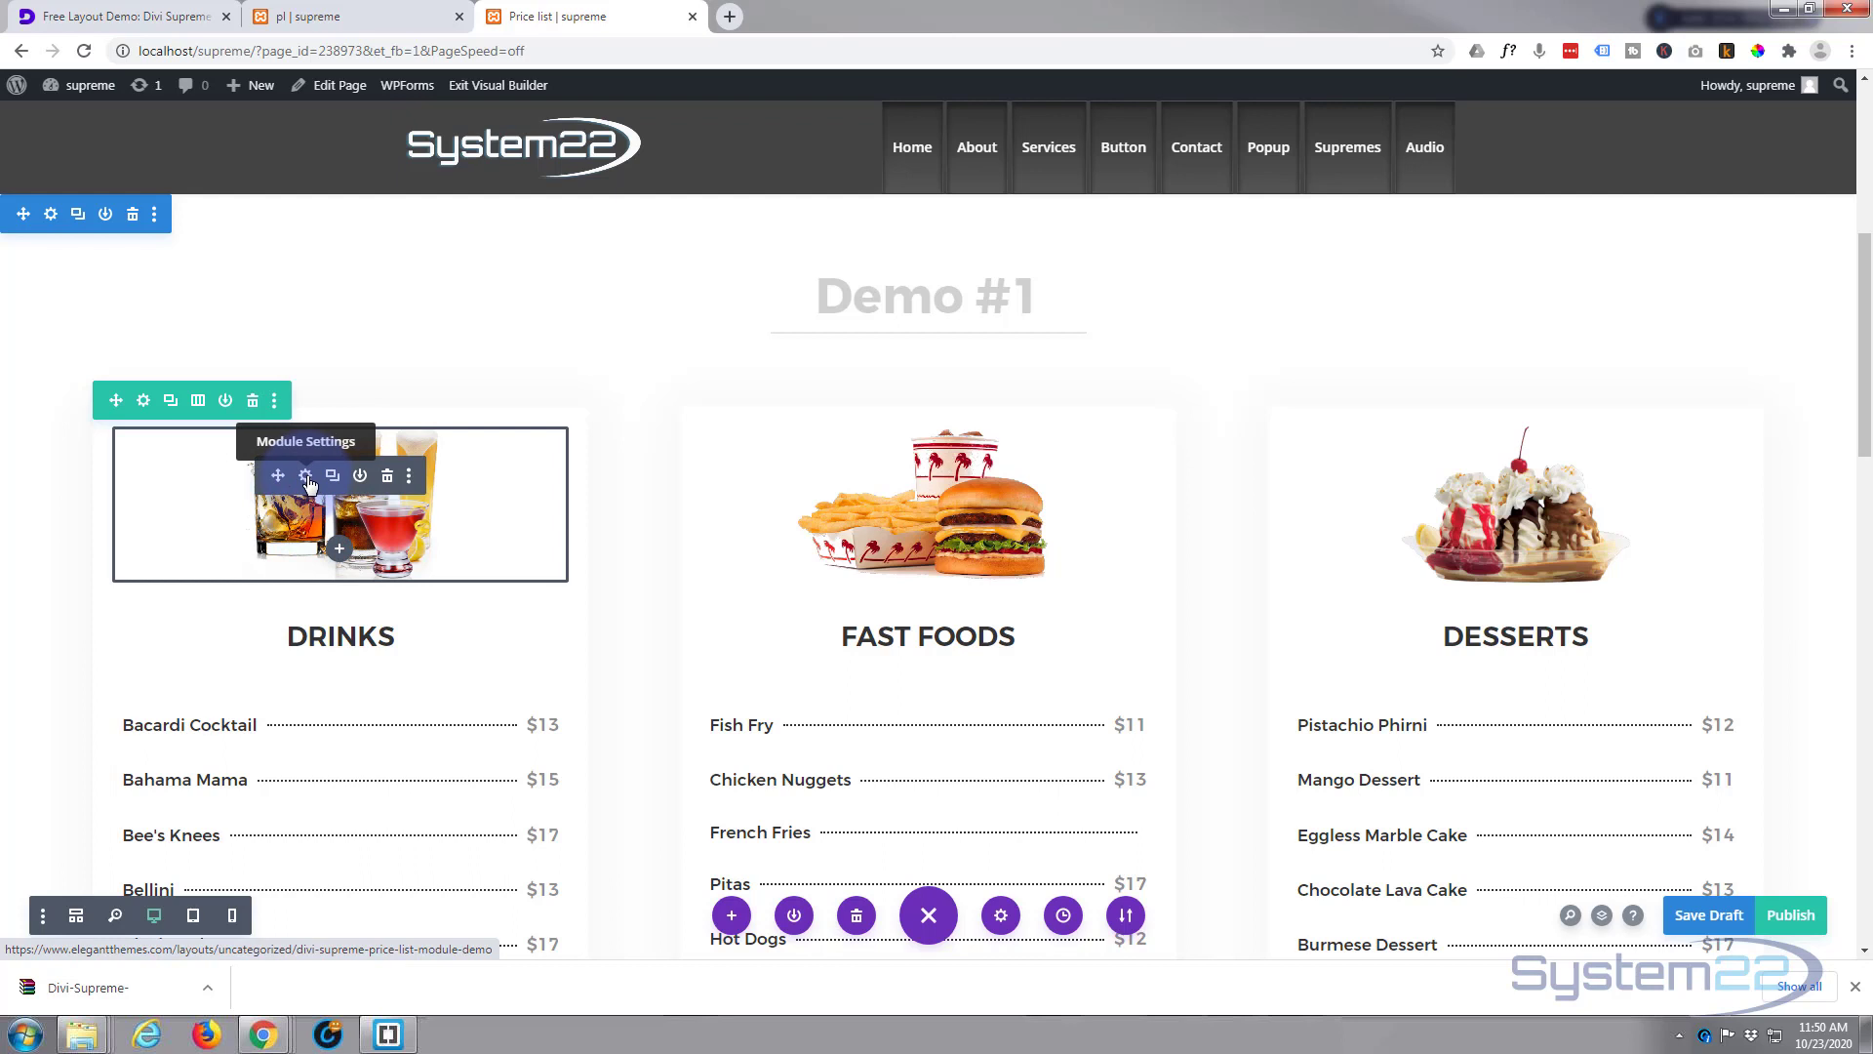
Step: Swap the Drinks card image for the w3.png wine-pouring picture
{"action": "left_click", "coordinate": [308, 483]}
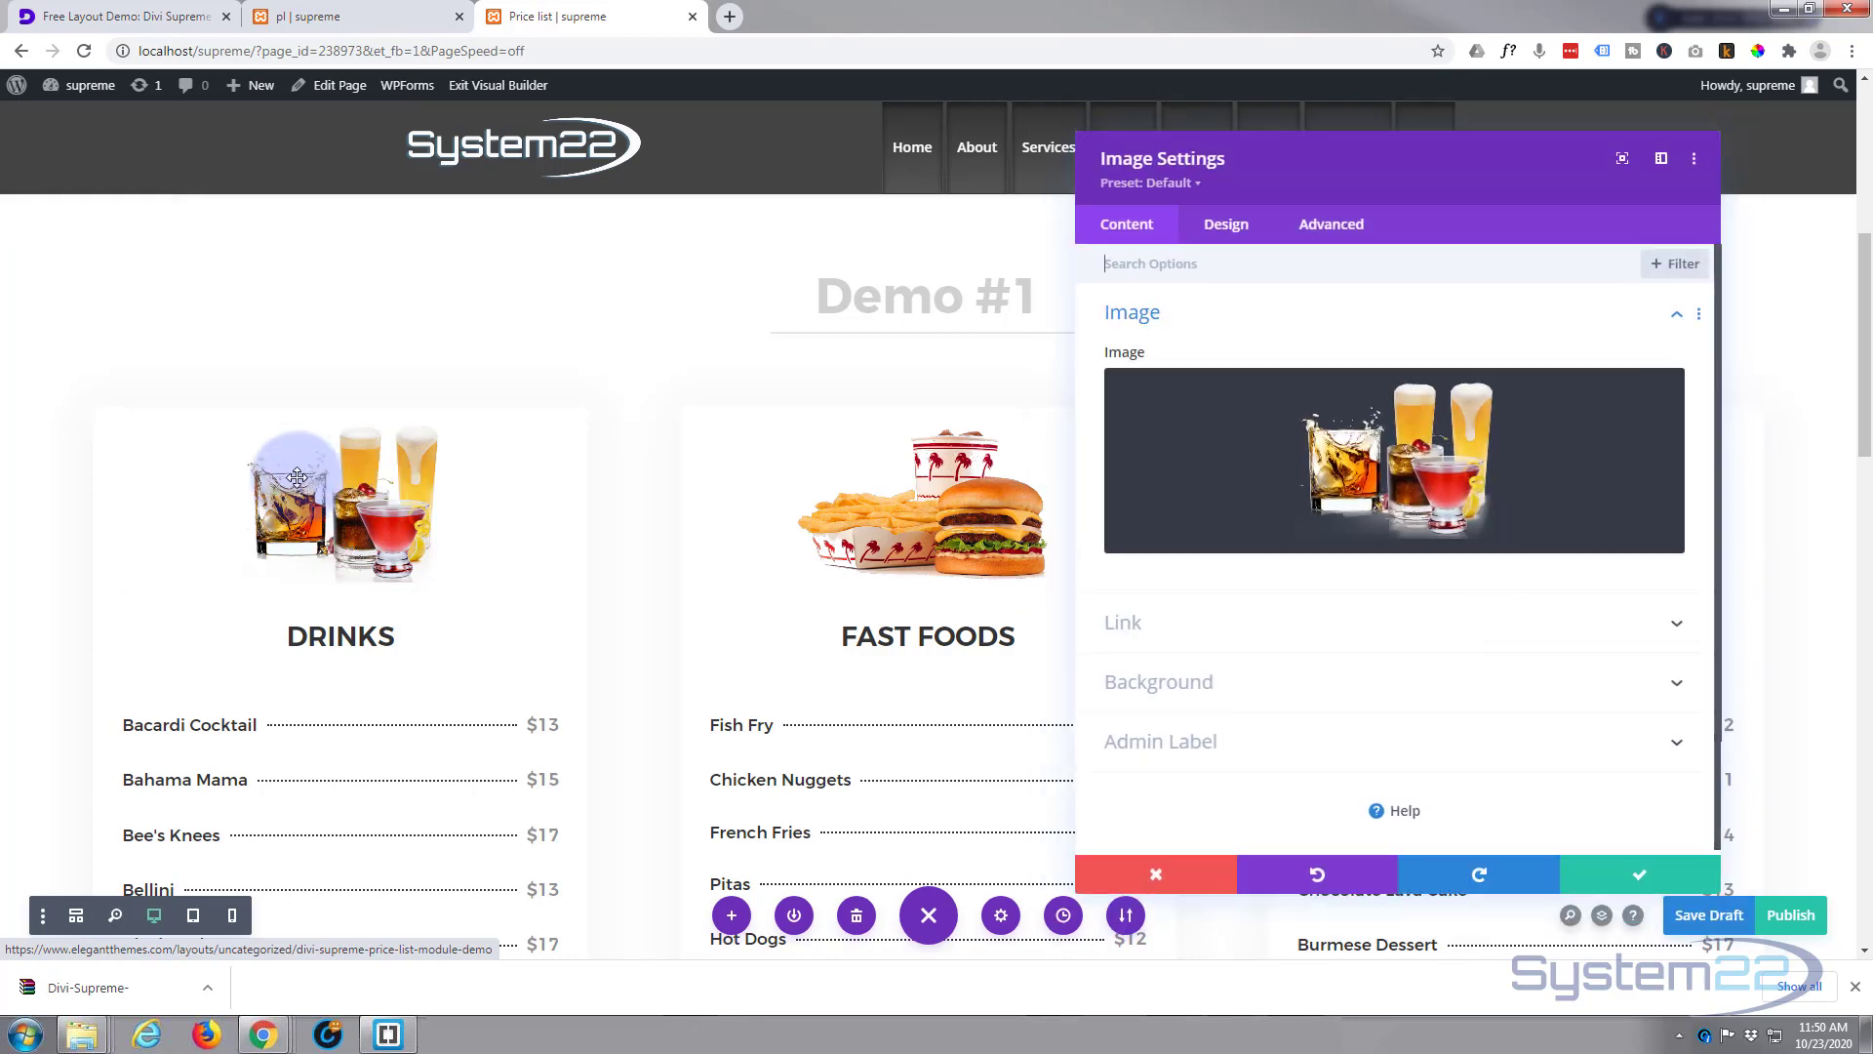
{"action": "left_click", "coordinate": [1430, 469]}
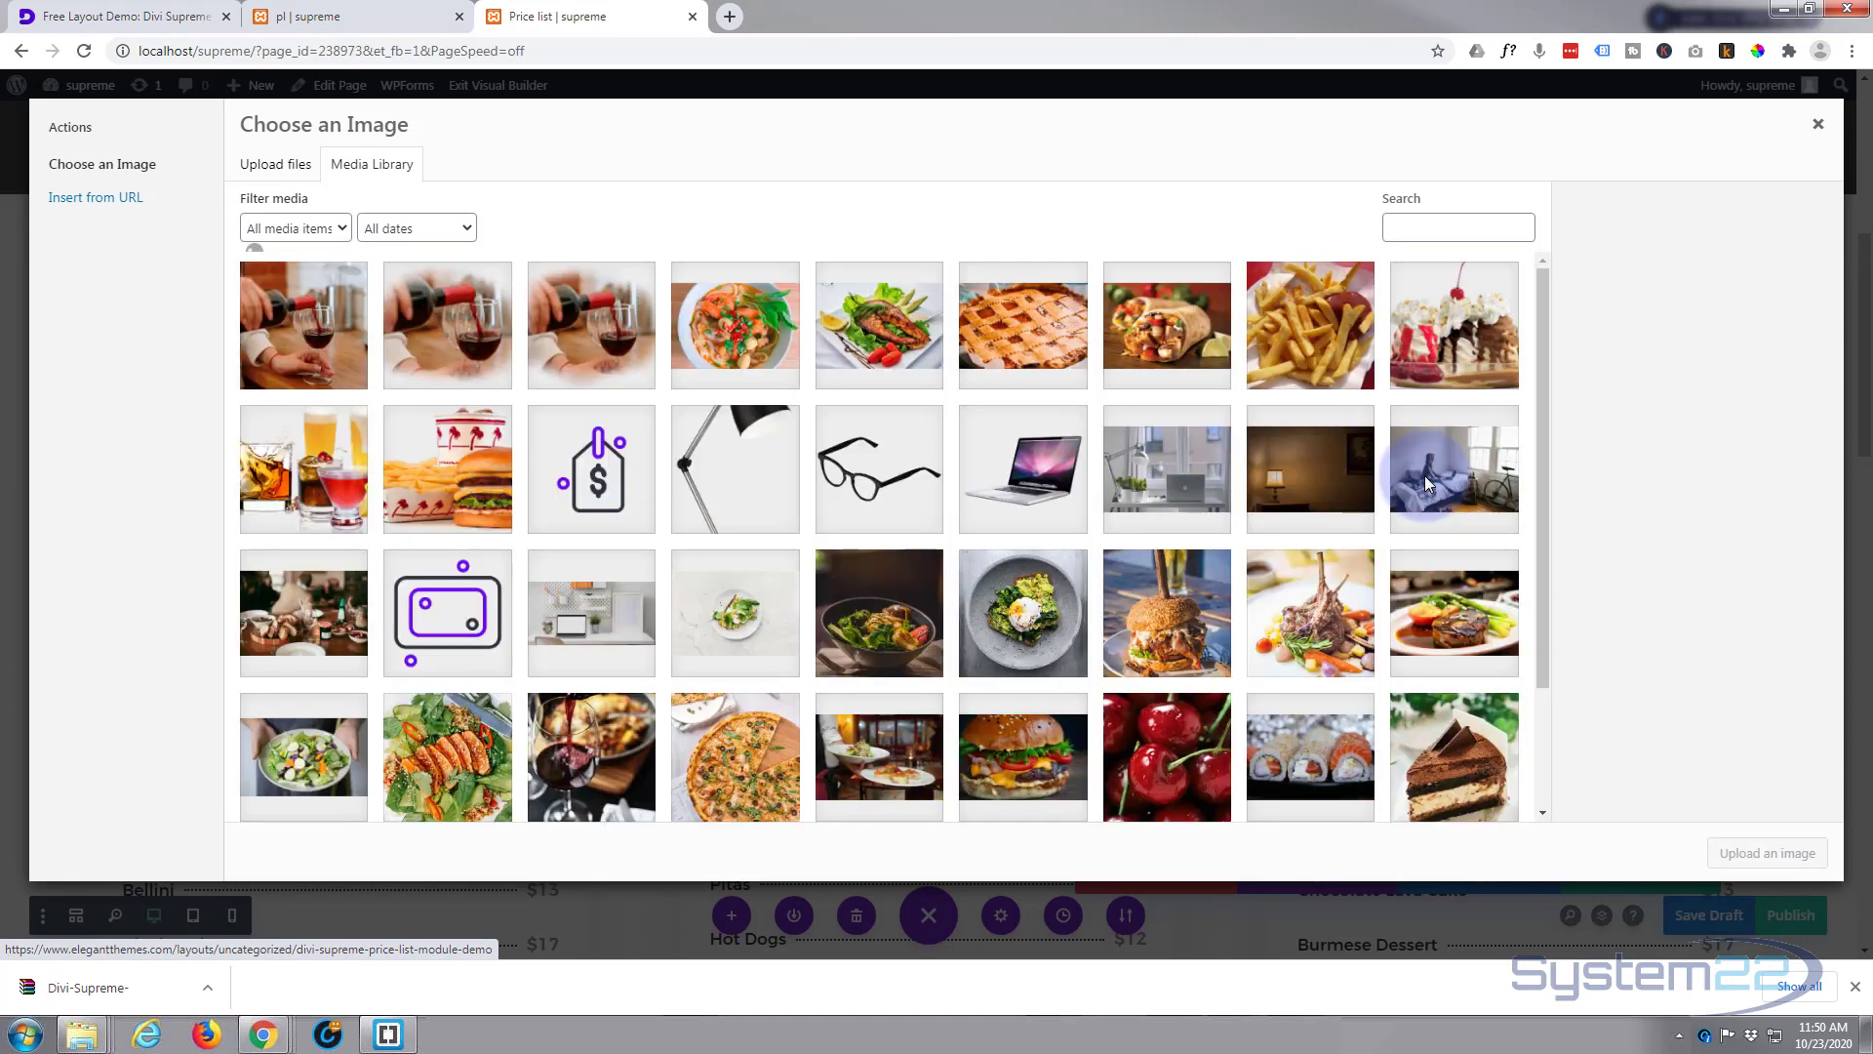
{"action": "left_click", "coordinate": [291, 473]}
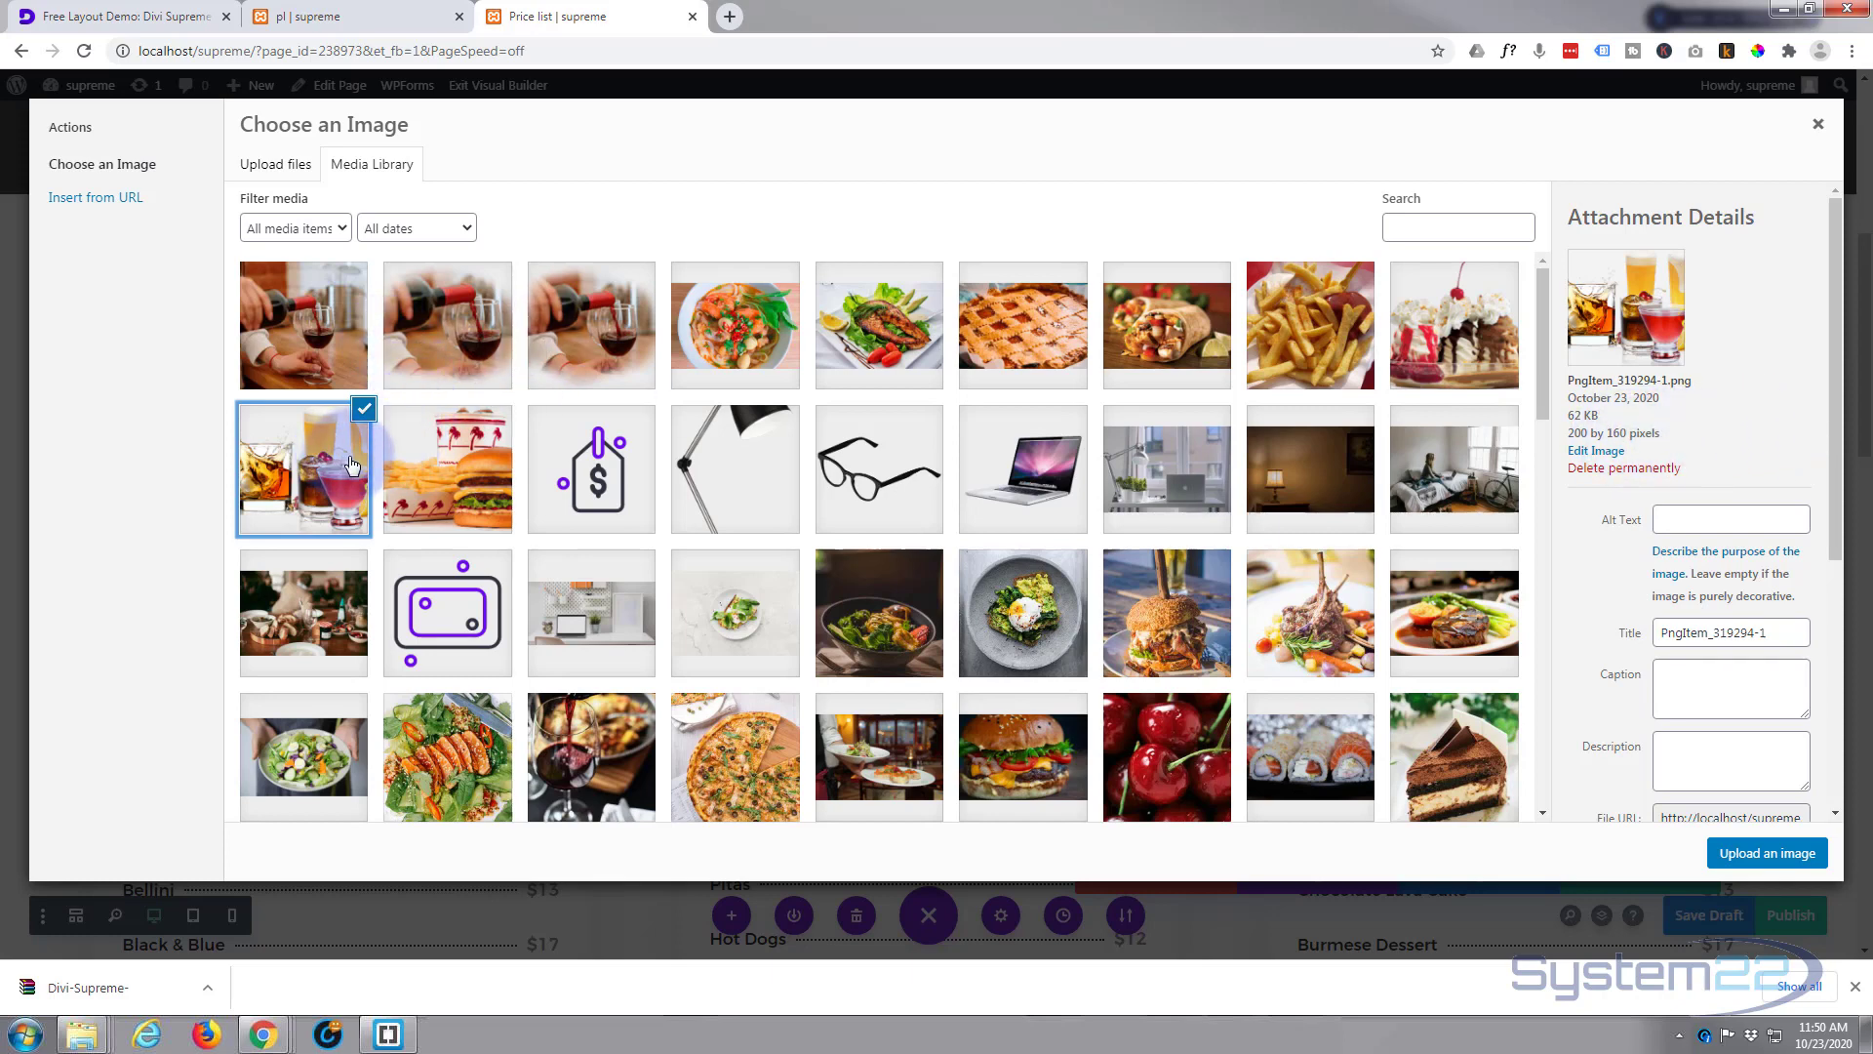
{"action": "left_click", "coordinate": [448, 352]}
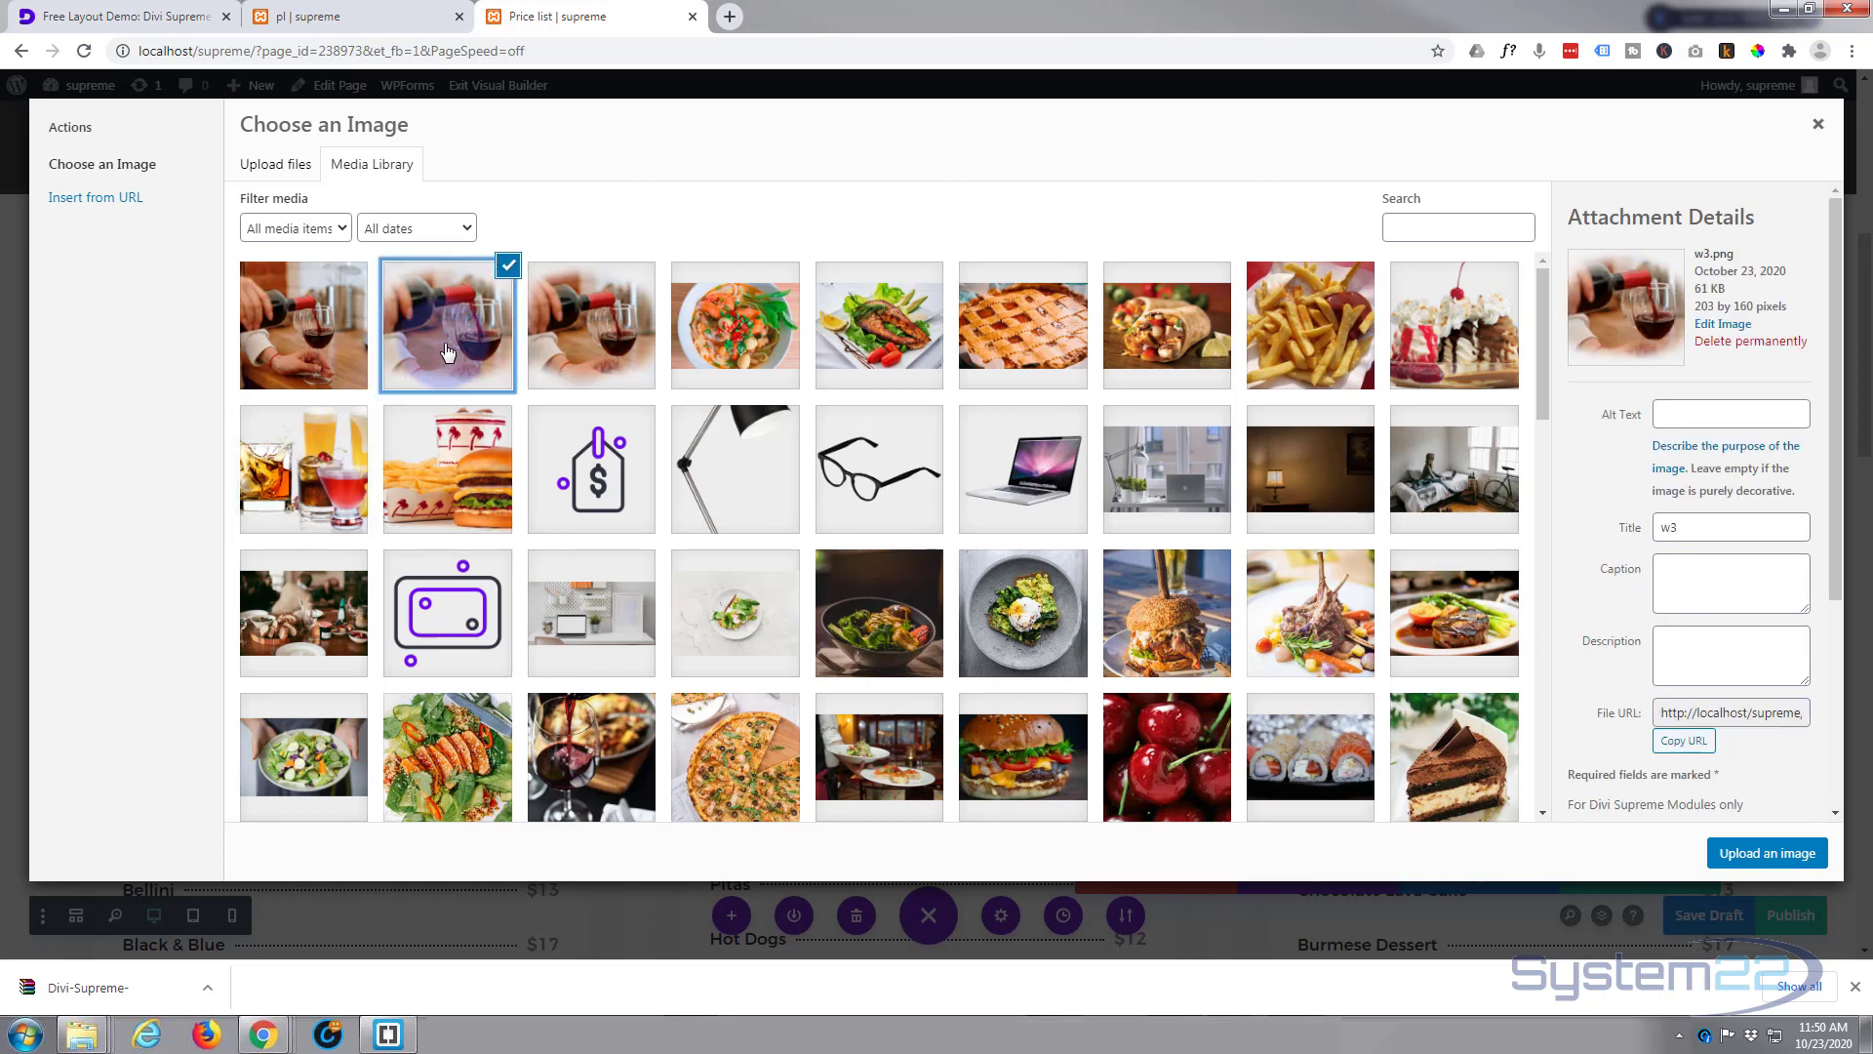
{"action": "left_click", "coordinate": [1769, 853]}
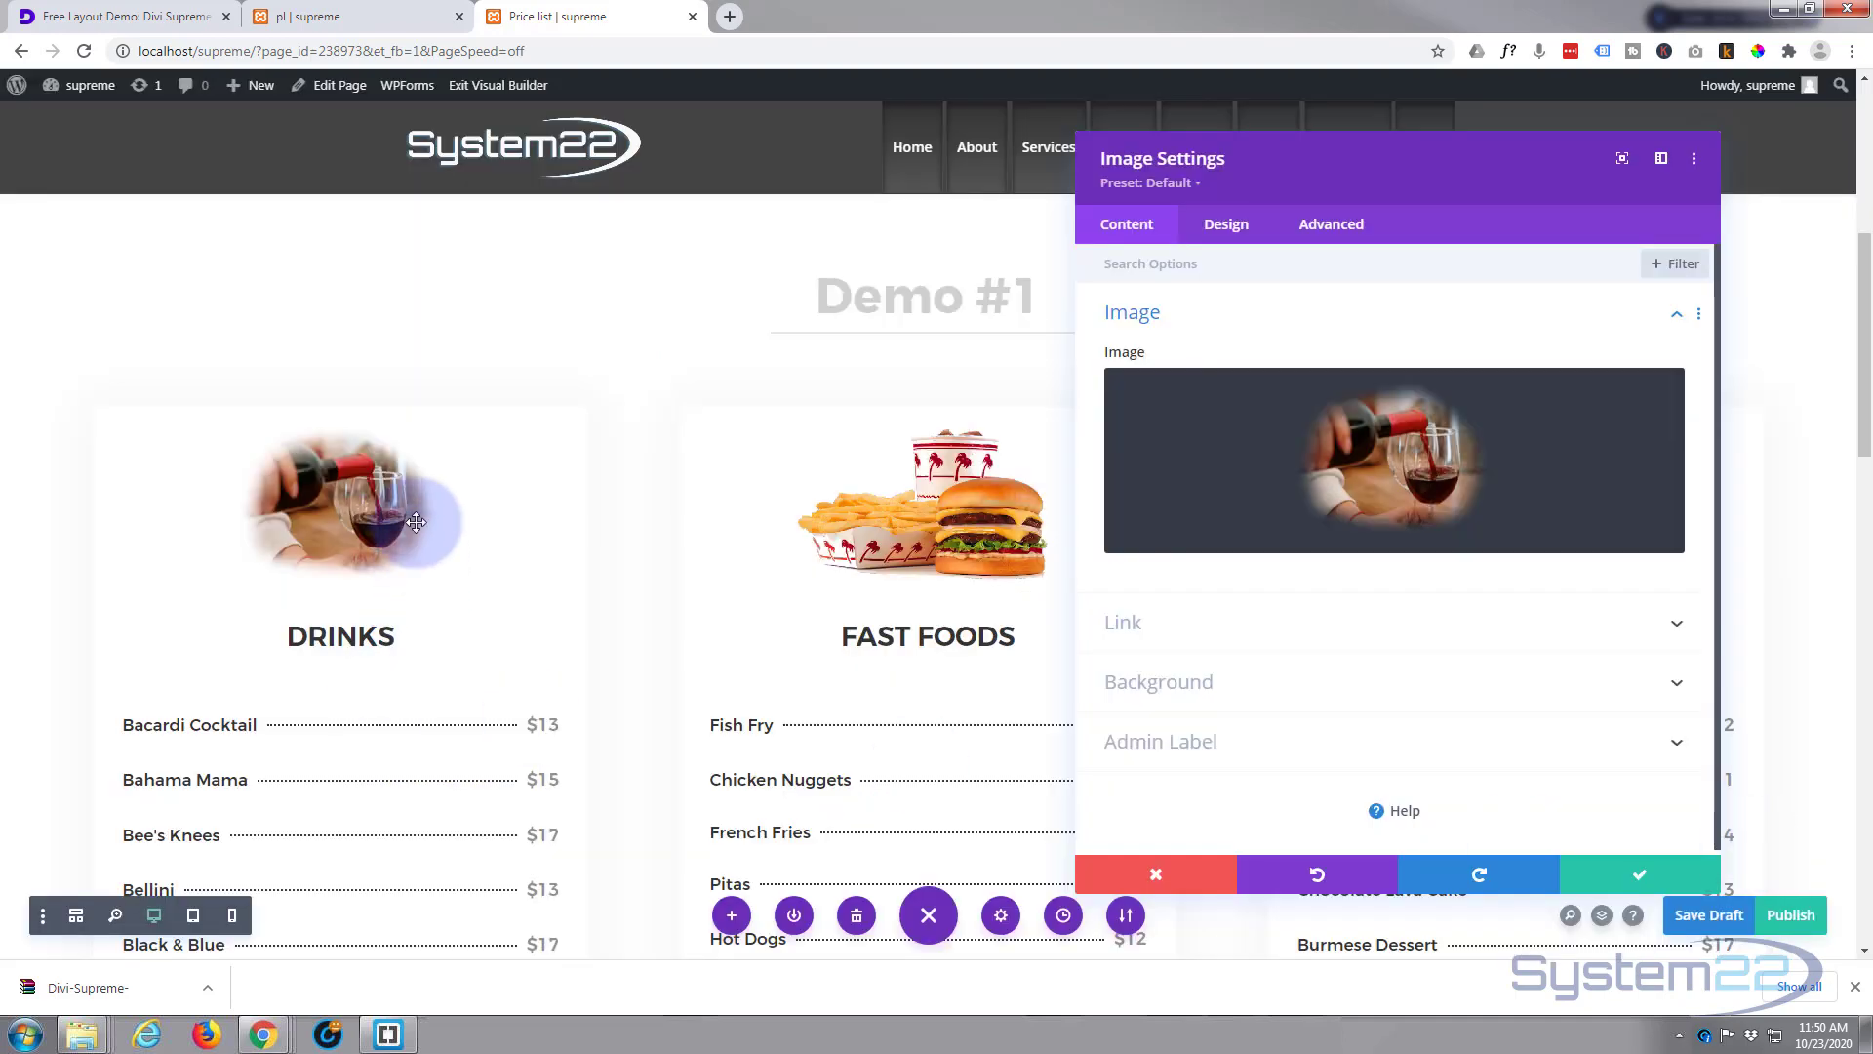
Step: Save the wine image and change the first card heading from DRINKS to WINES
{"action": "left_click", "coordinate": [1632, 871]}
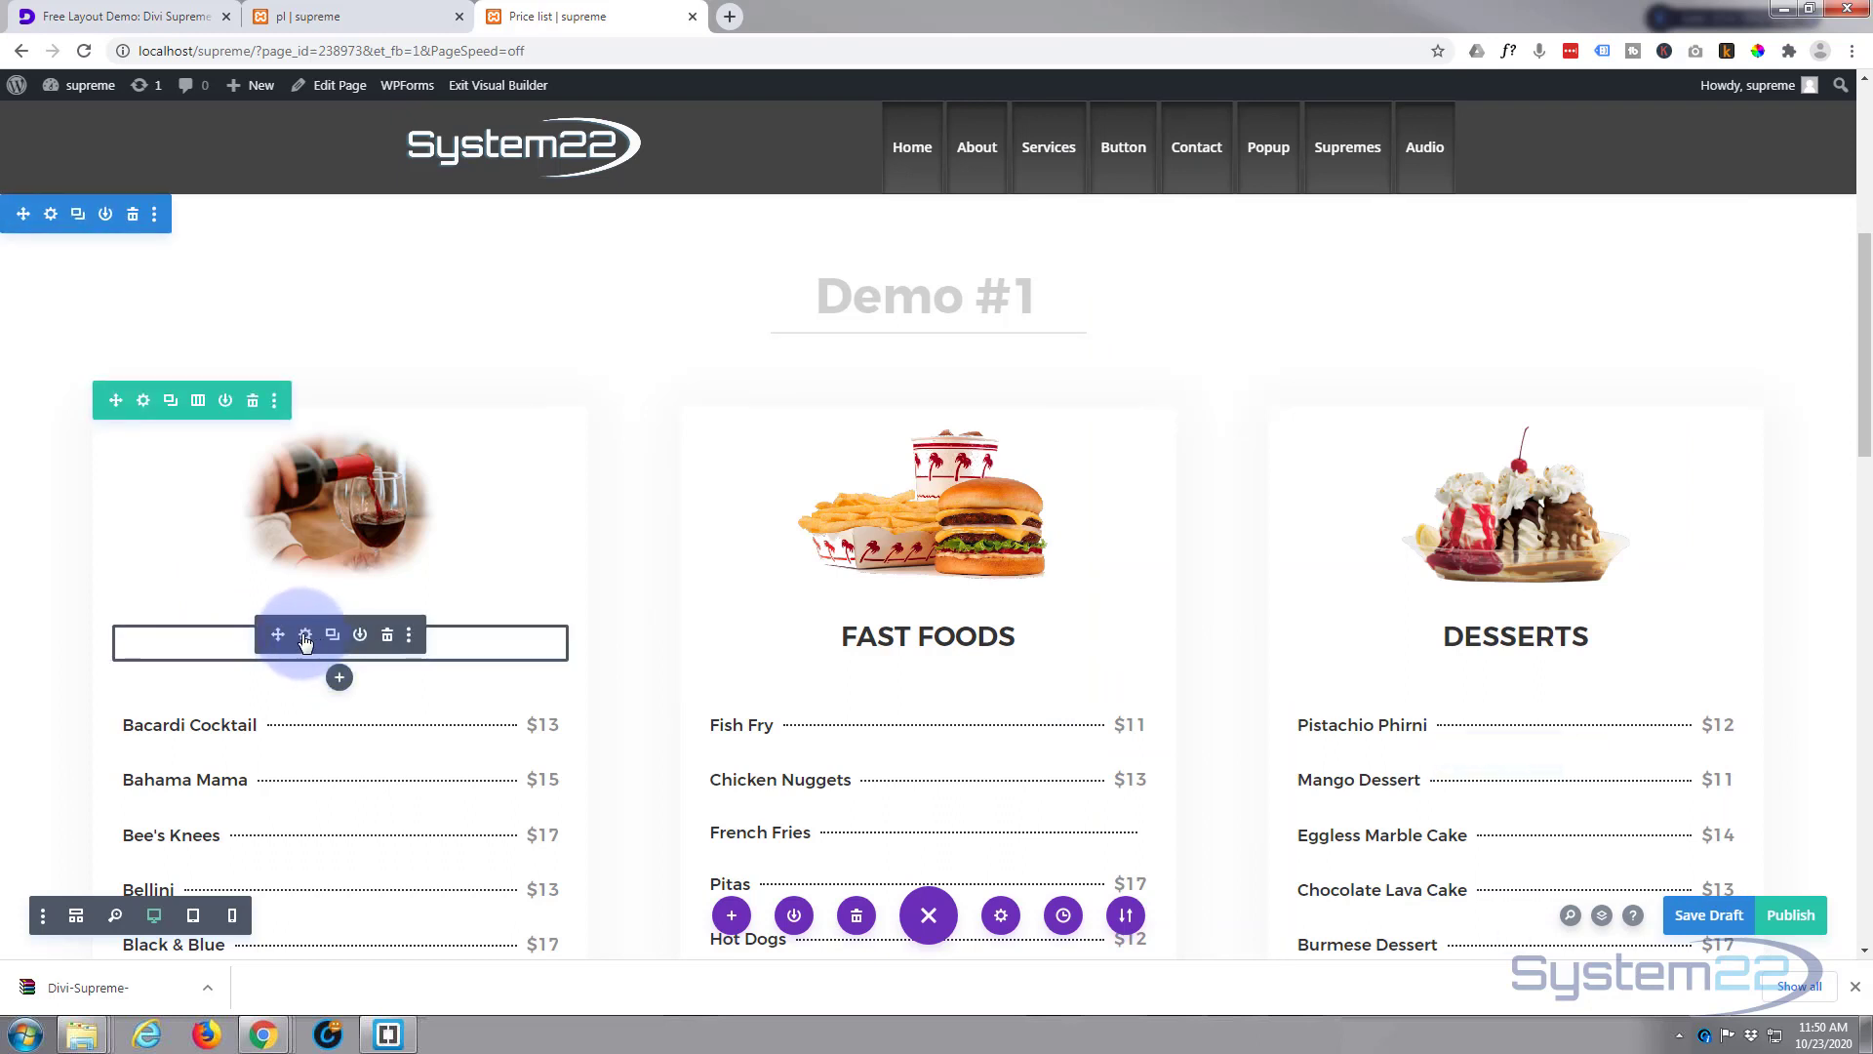
{"action": "left_click", "coordinate": [305, 635]}
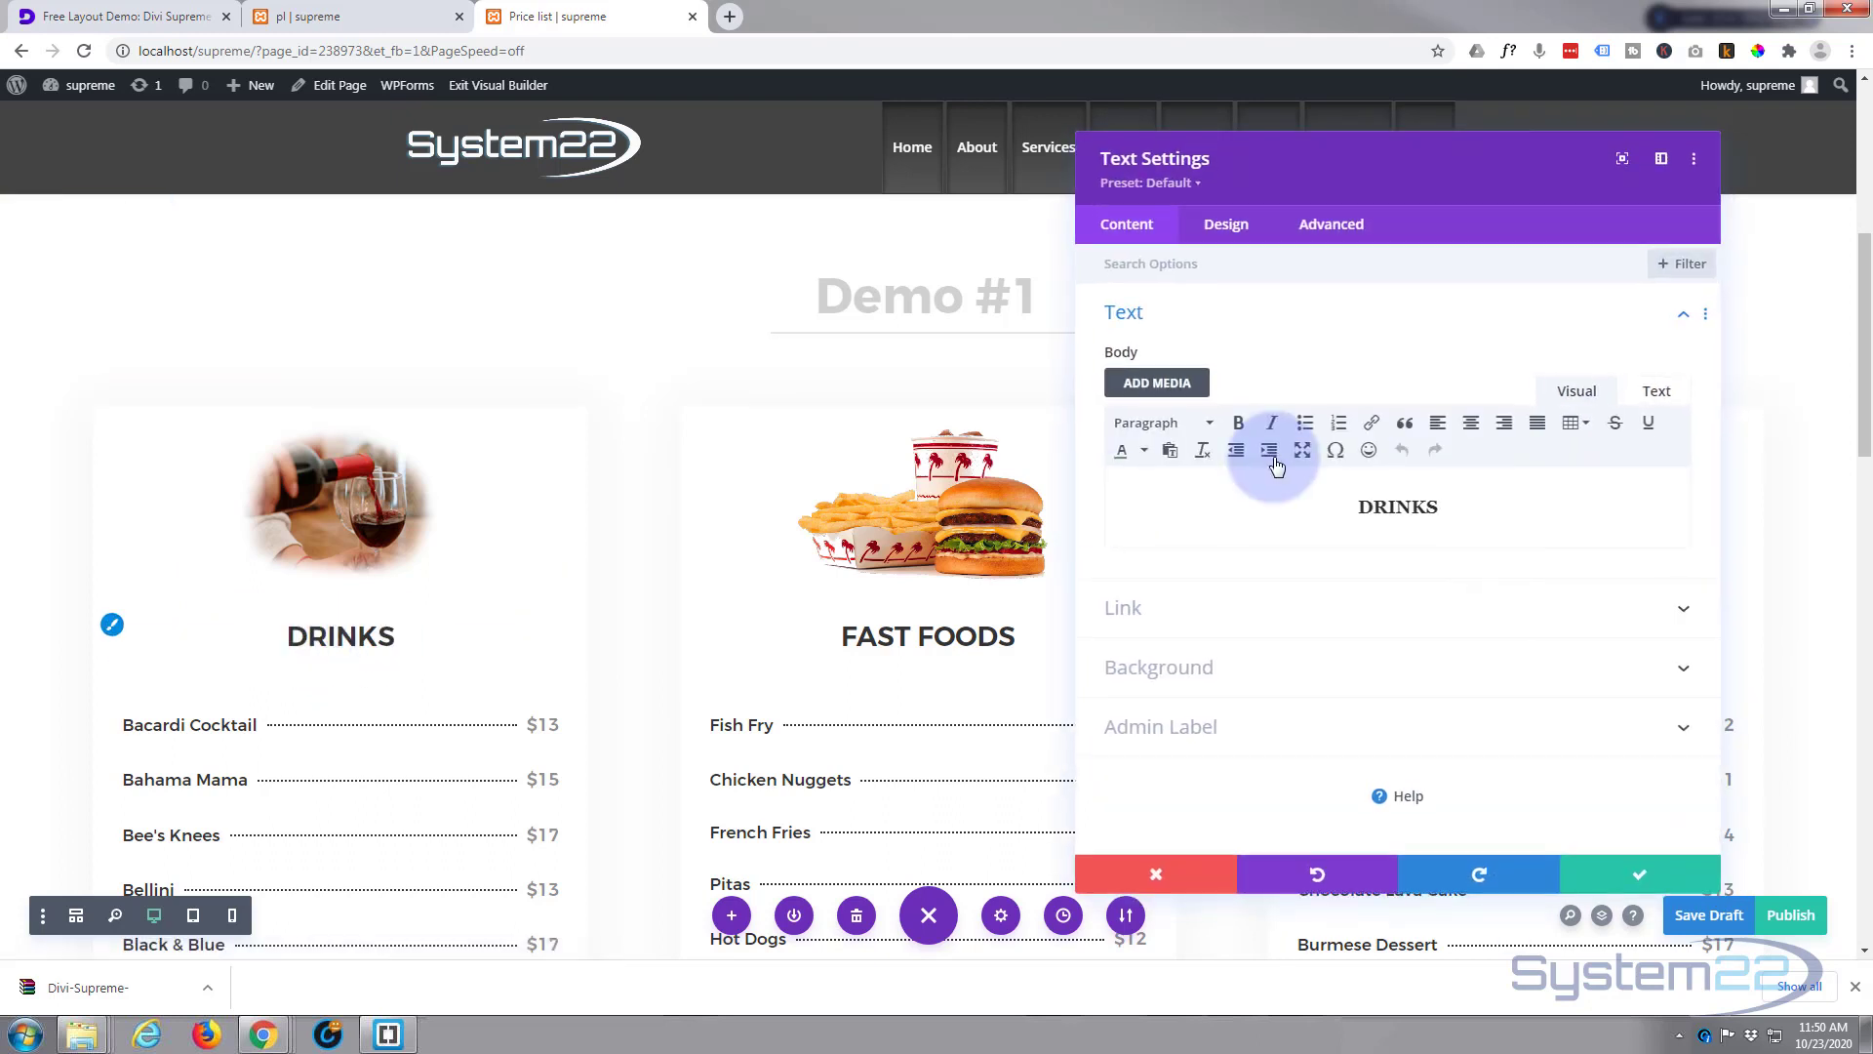
{"action": "left_click_drag", "start_coordinate": [1447, 505], "coordinate": [1351, 509]}
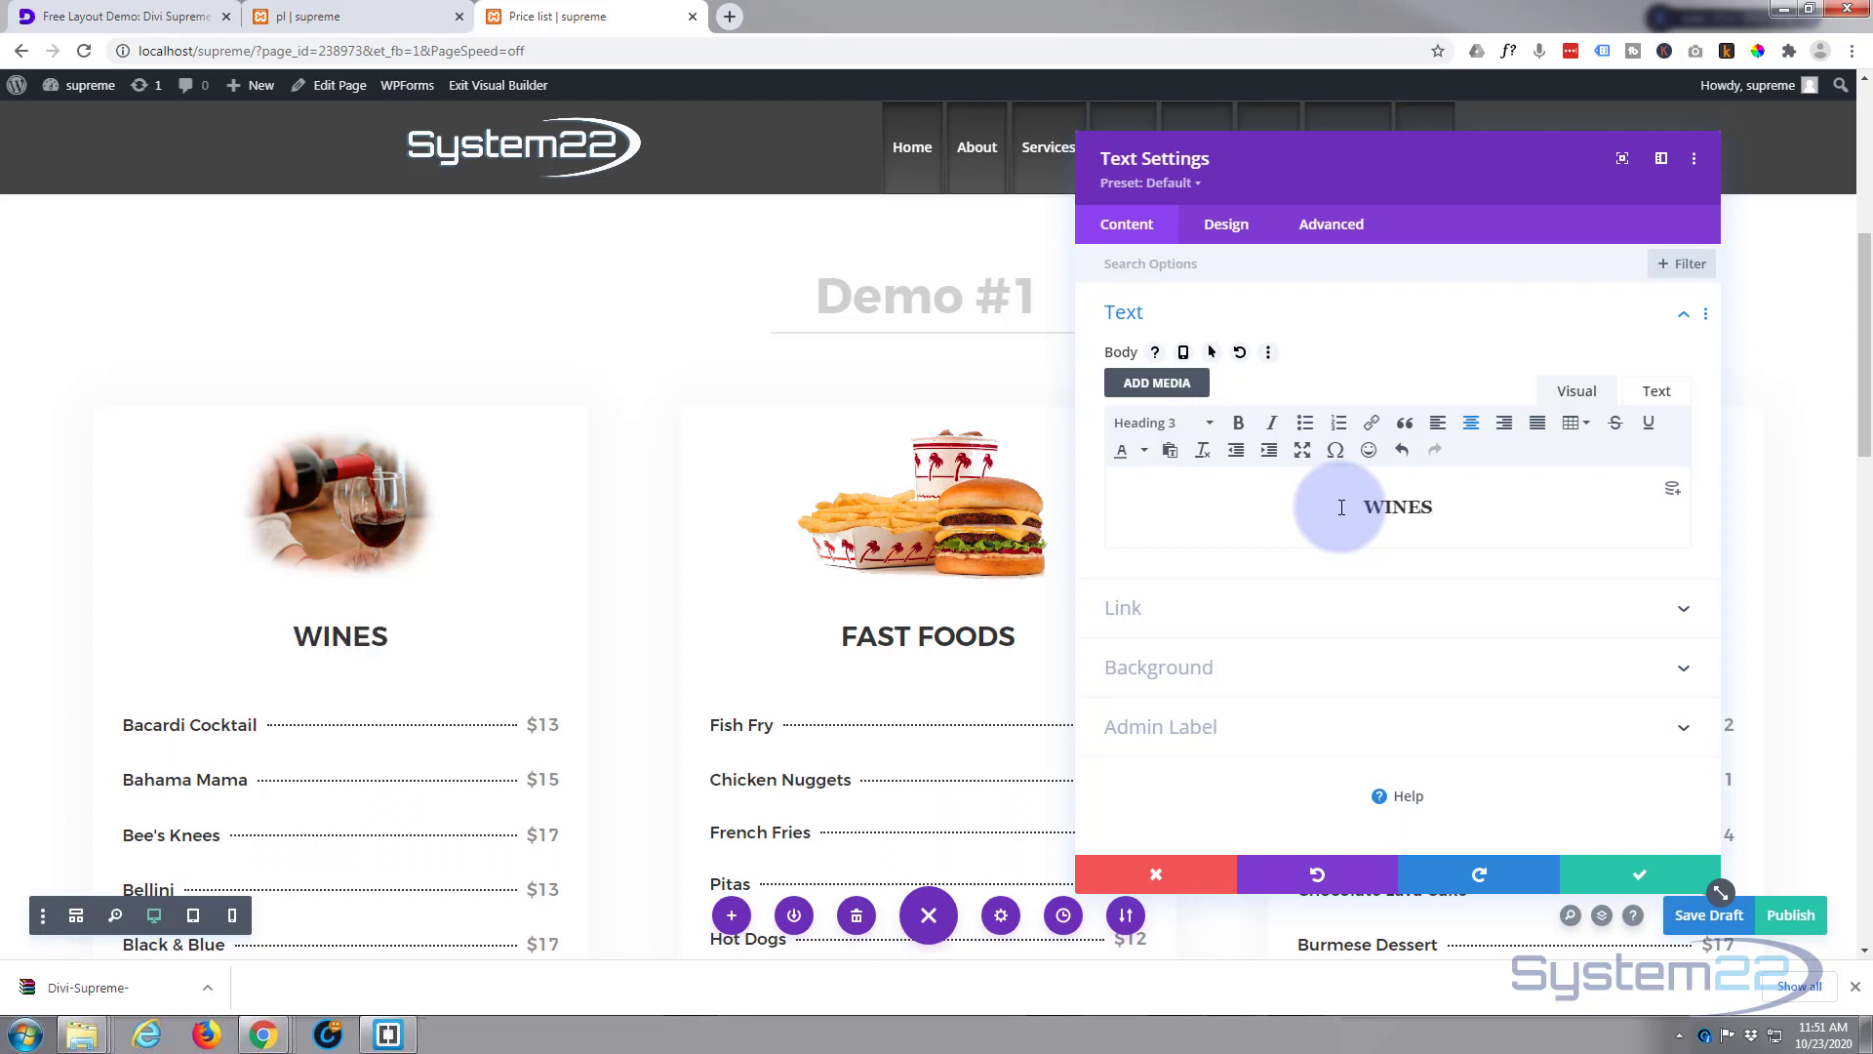
{"action": "left_click", "coordinate": [1641, 871]}
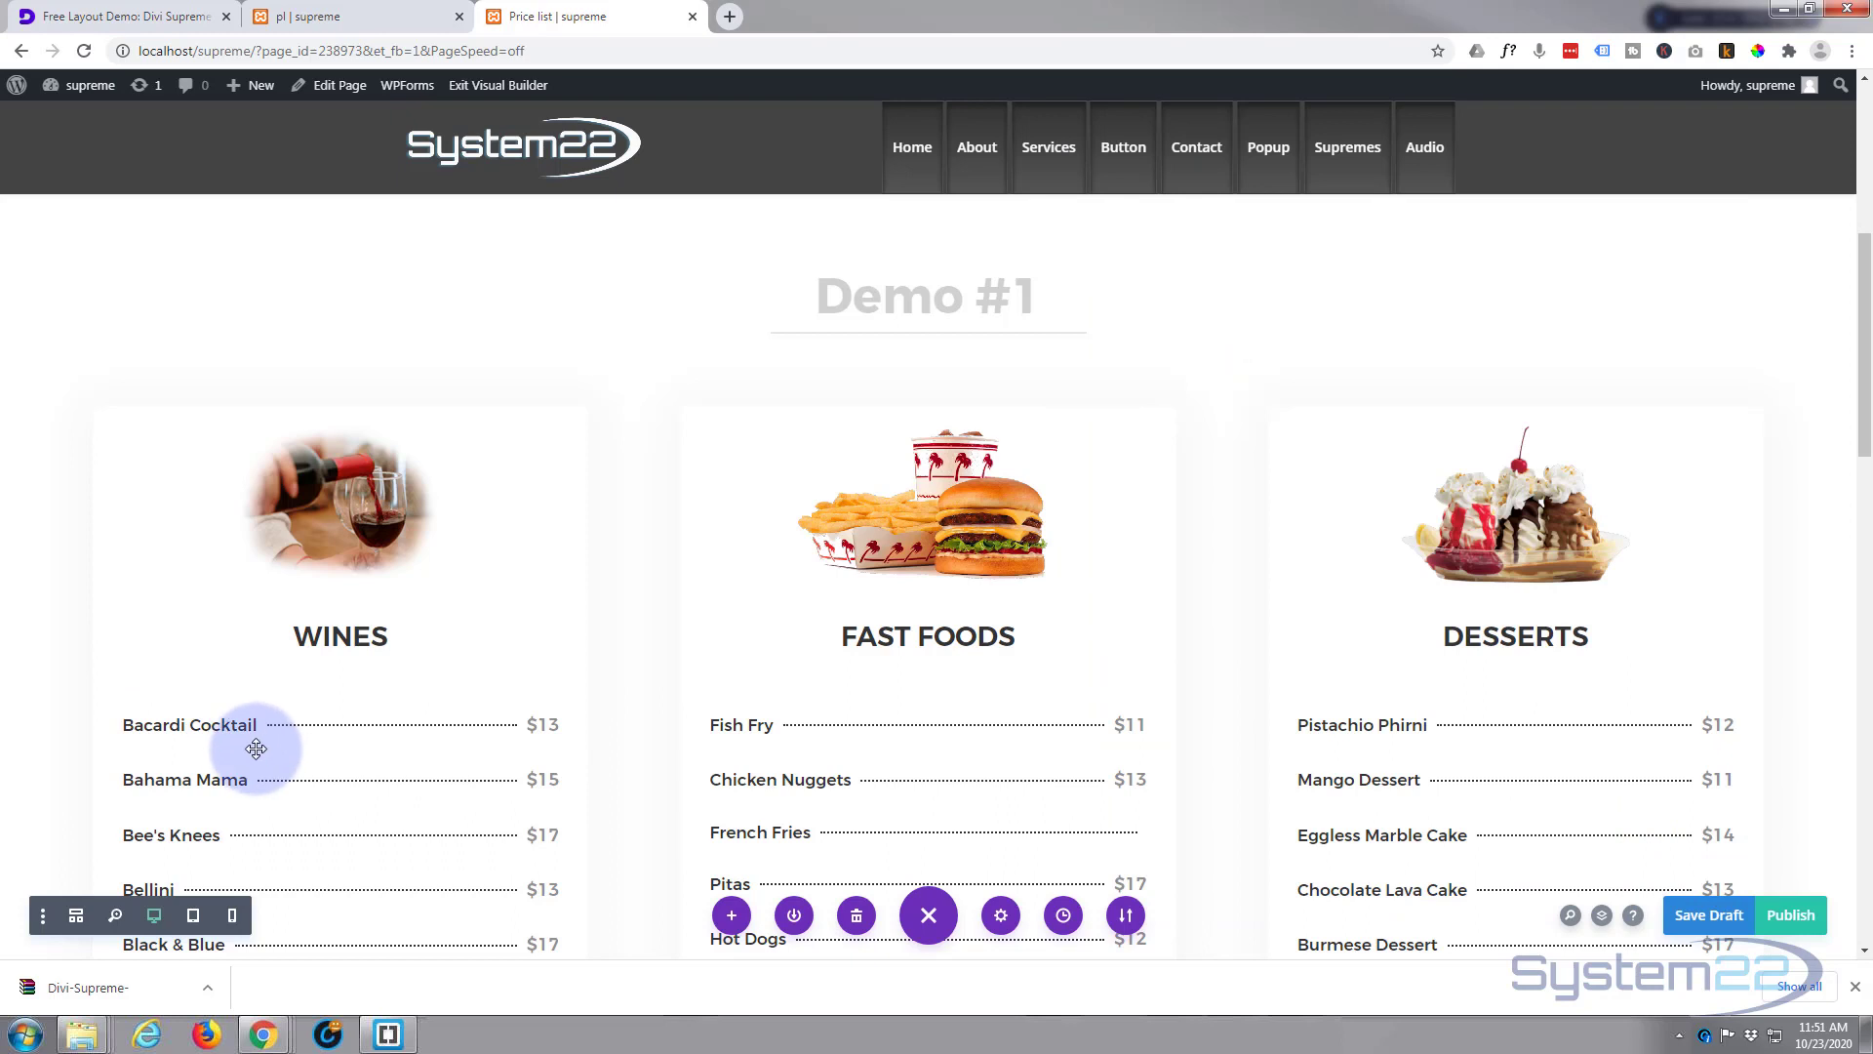
{"action": "mouse_move", "coordinate": [256, 749]}
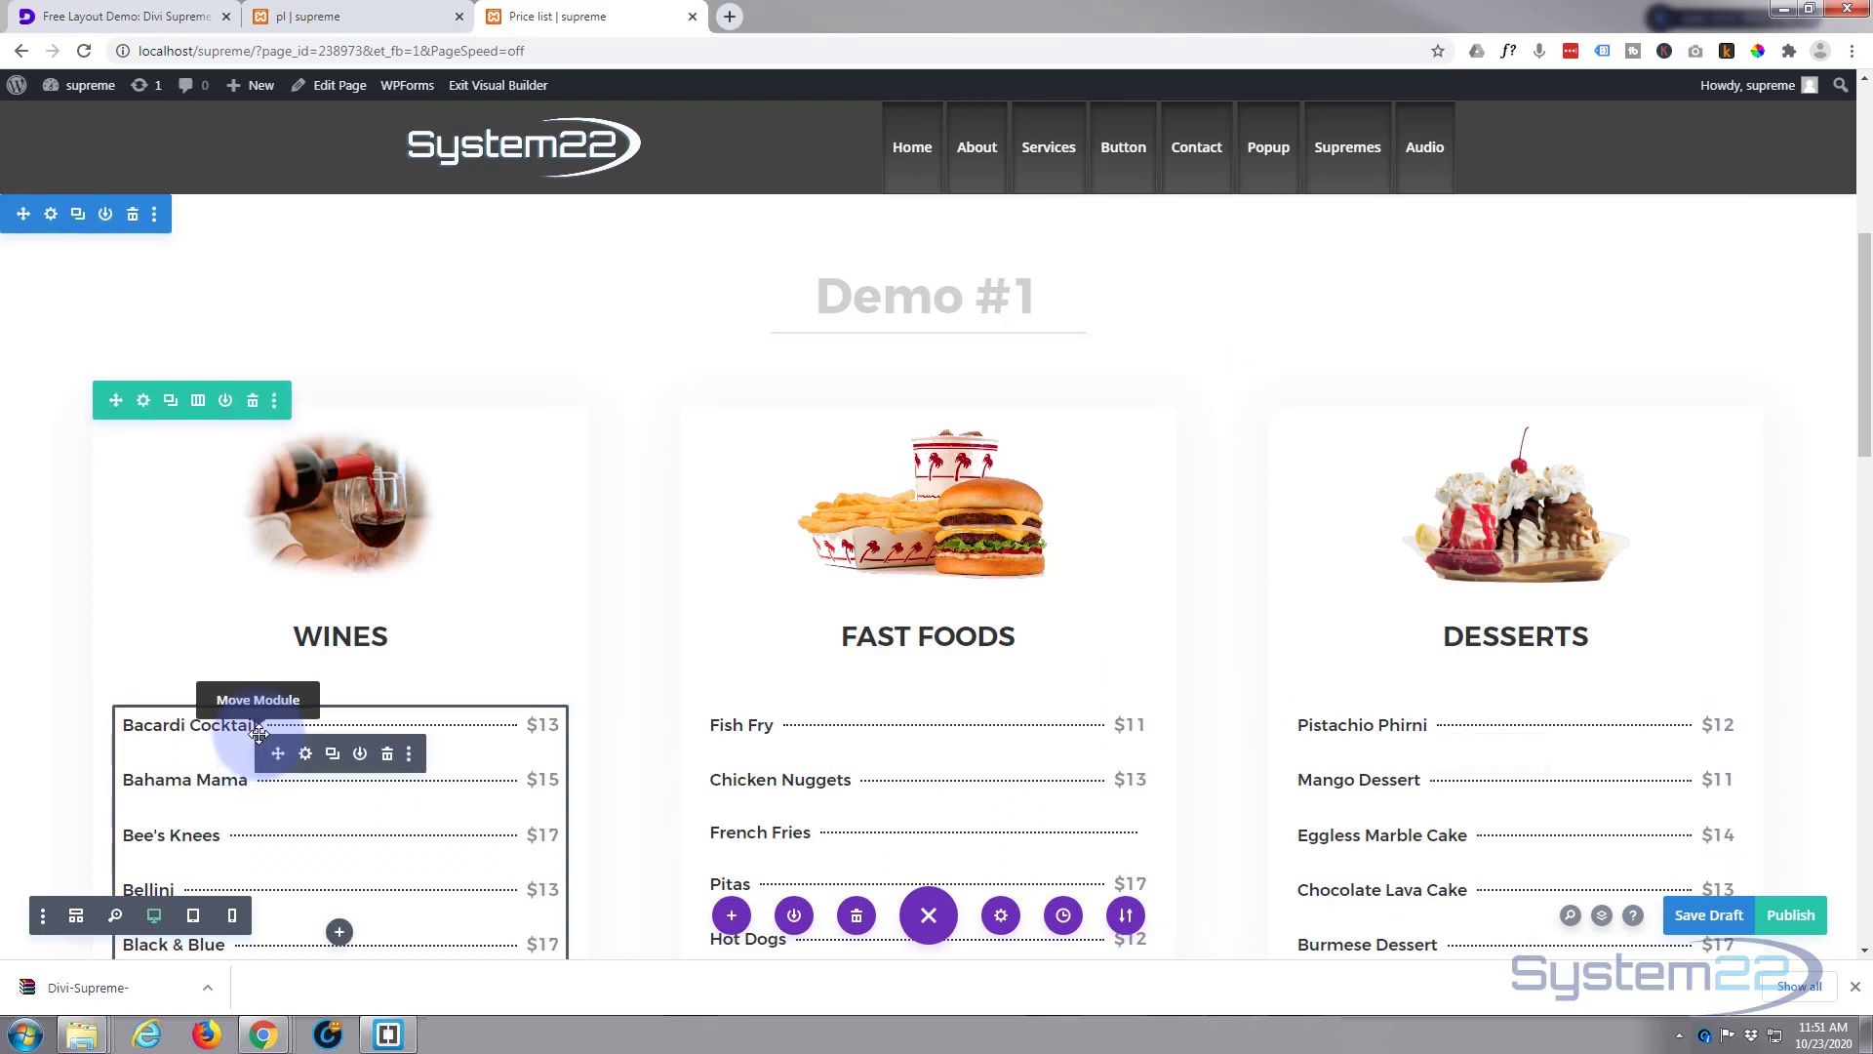
Step: Change the first Wines item to Merlot priced '$7 ( Per glass )' and save the list
{"action": "left_click", "coordinate": [306, 754]}
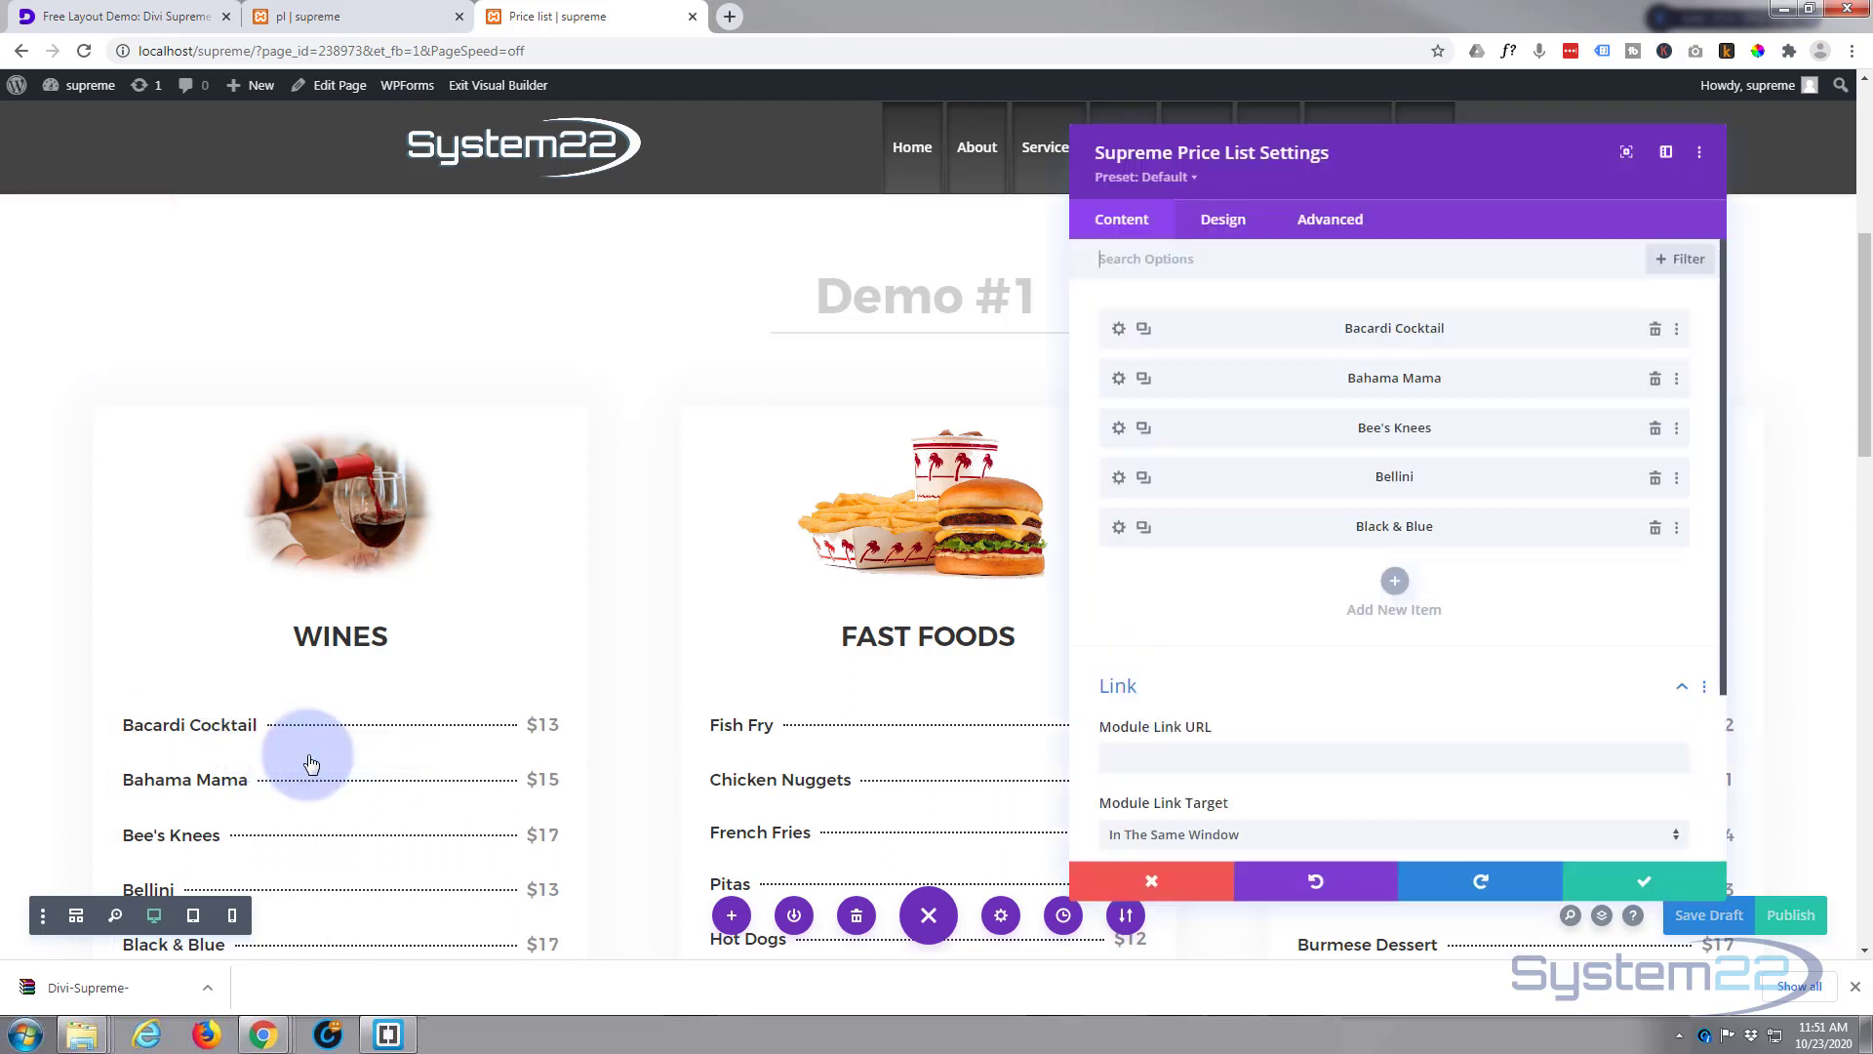
{"action": "left_click", "coordinate": [1125, 335]}
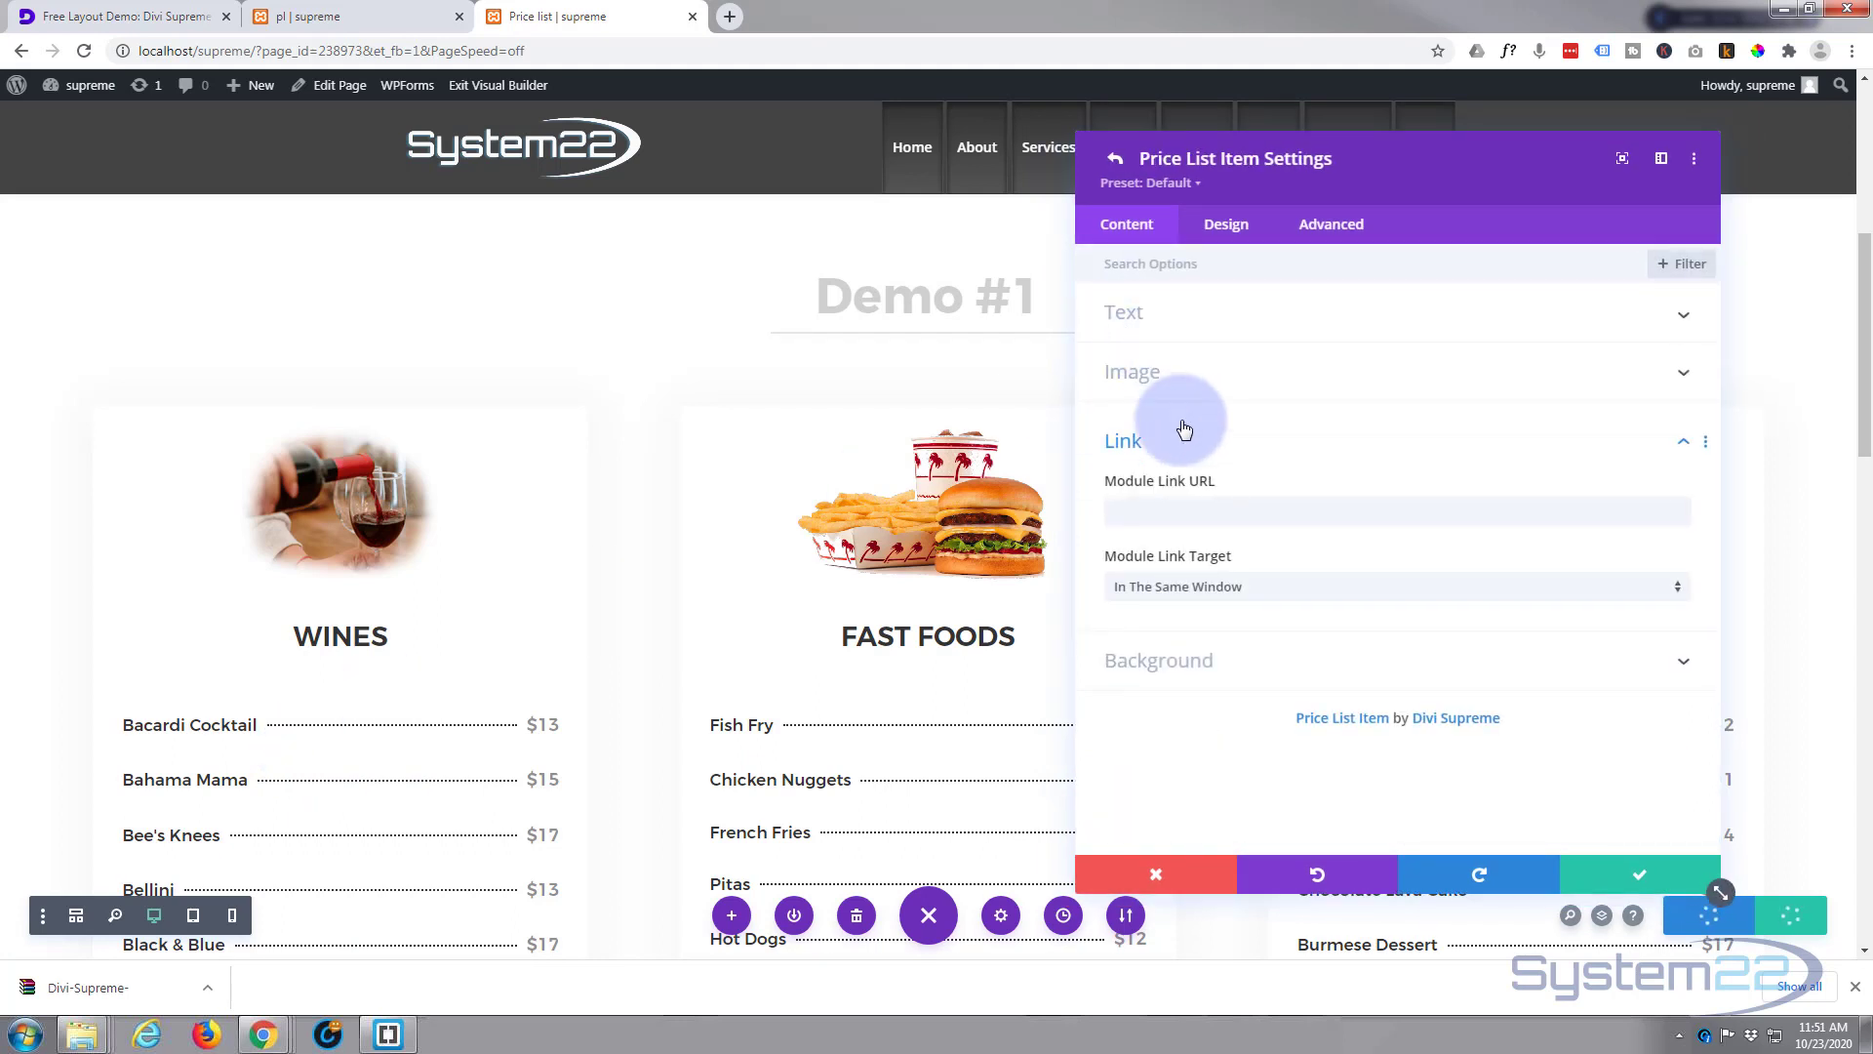
{"action": "left_click", "coordinate": [1200, 310]}
{"action": "left_click_drag", "start_coordinate": [1223, 459], "coordinate": [1087, 464]}
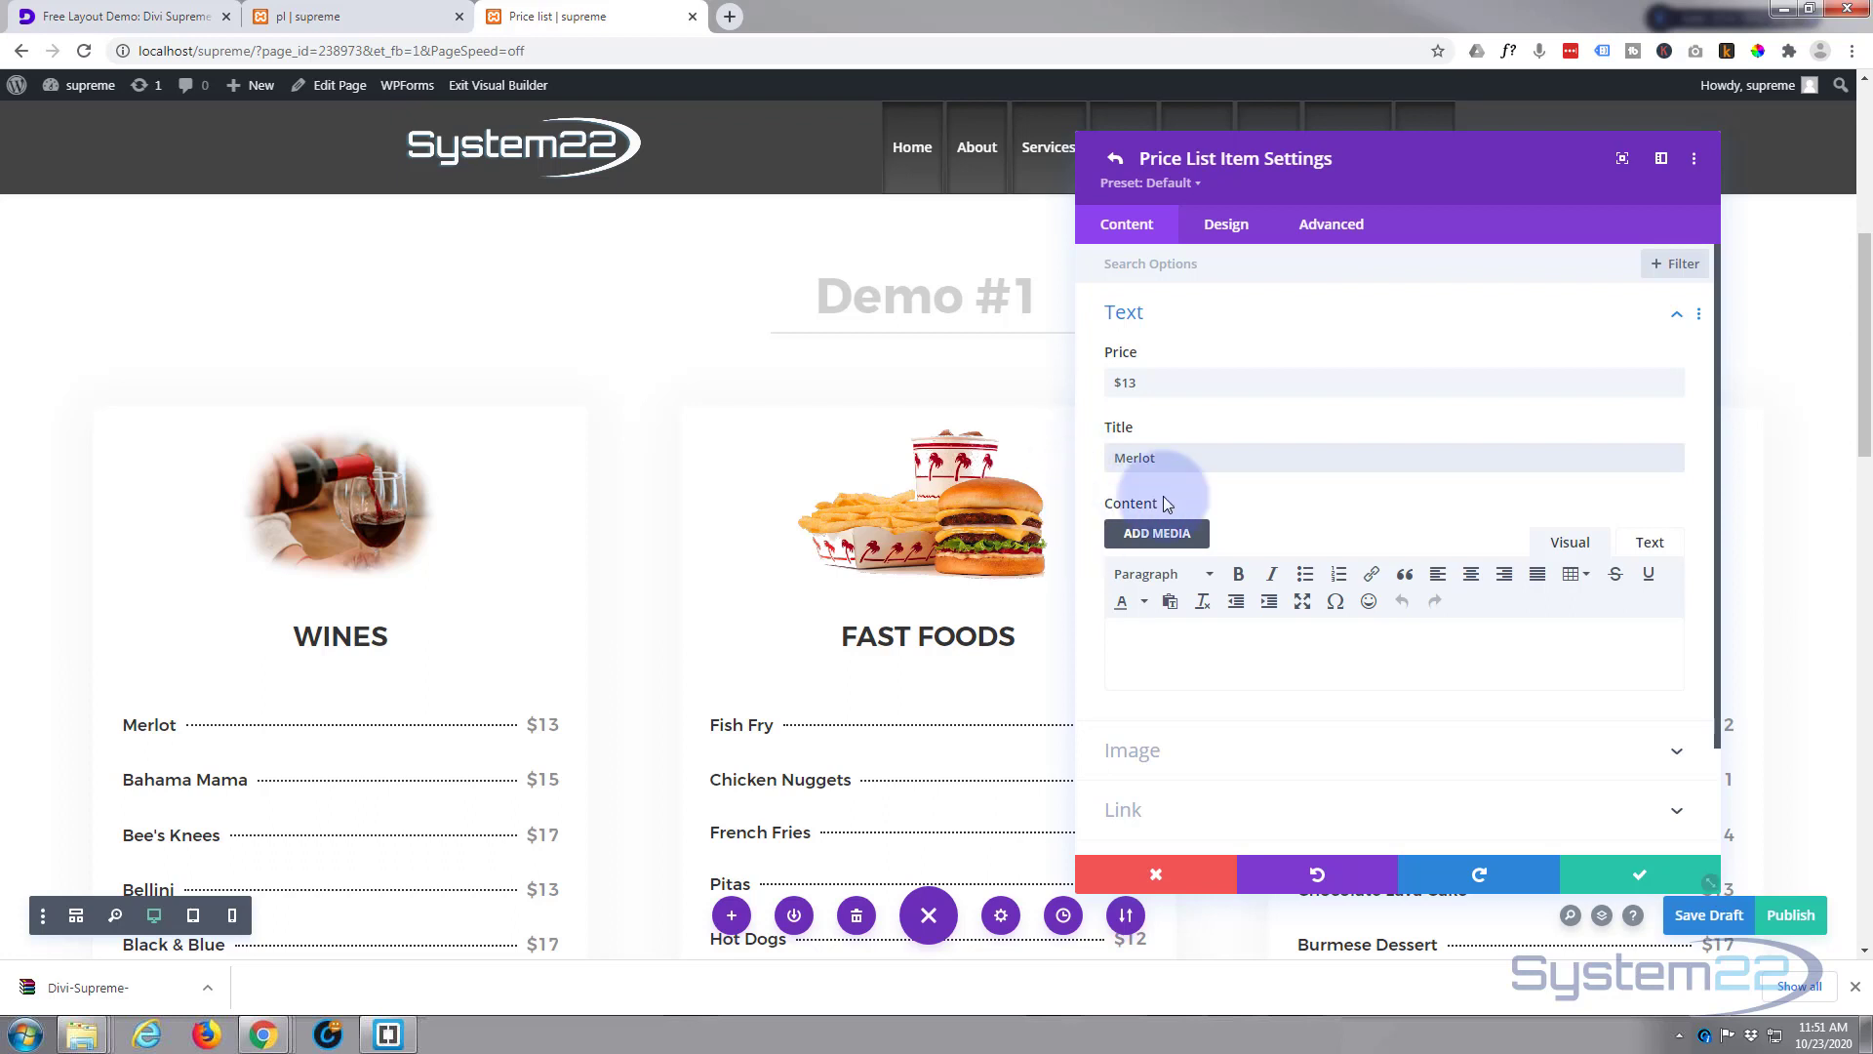
{"action": "left_click_drag", "start_coordinate": [1161, 382], "coordinate": [1118, 382]}
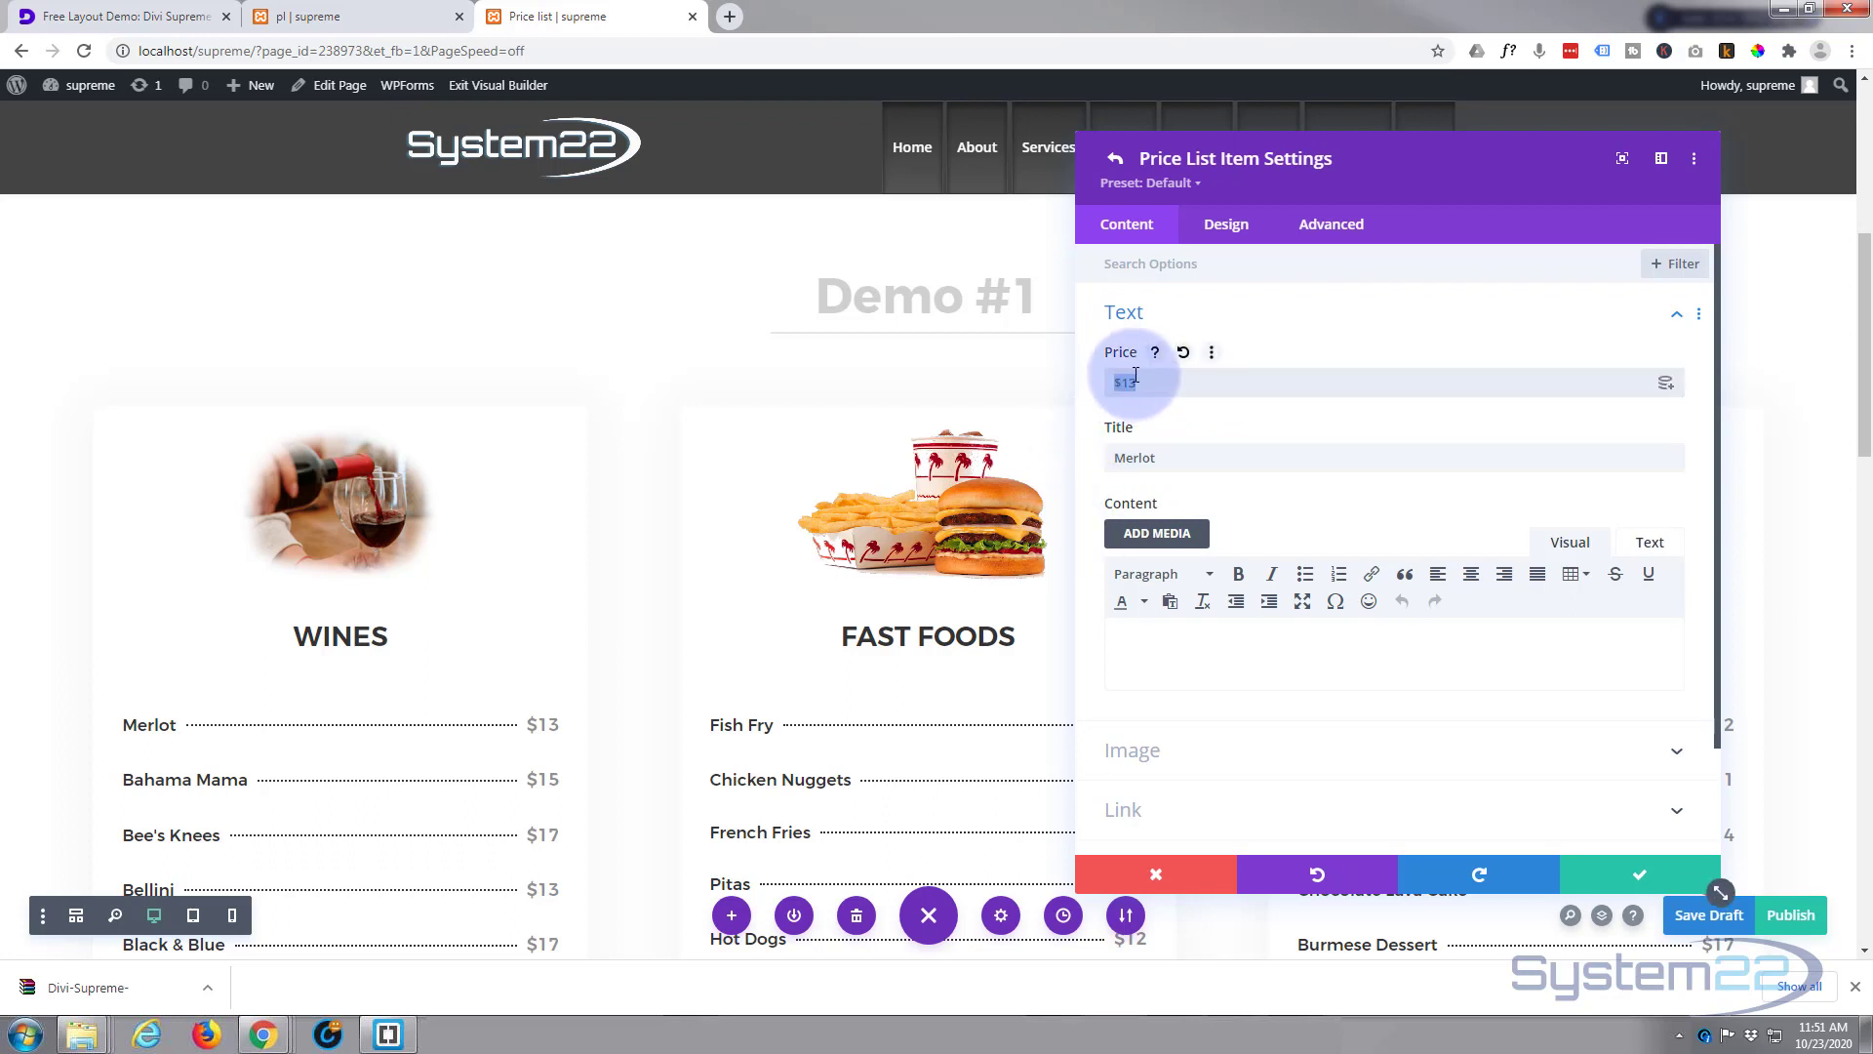
{"action": "left_click_drag", "start_coordinate": [1121, 381], "coordinate": [1195, 375]}
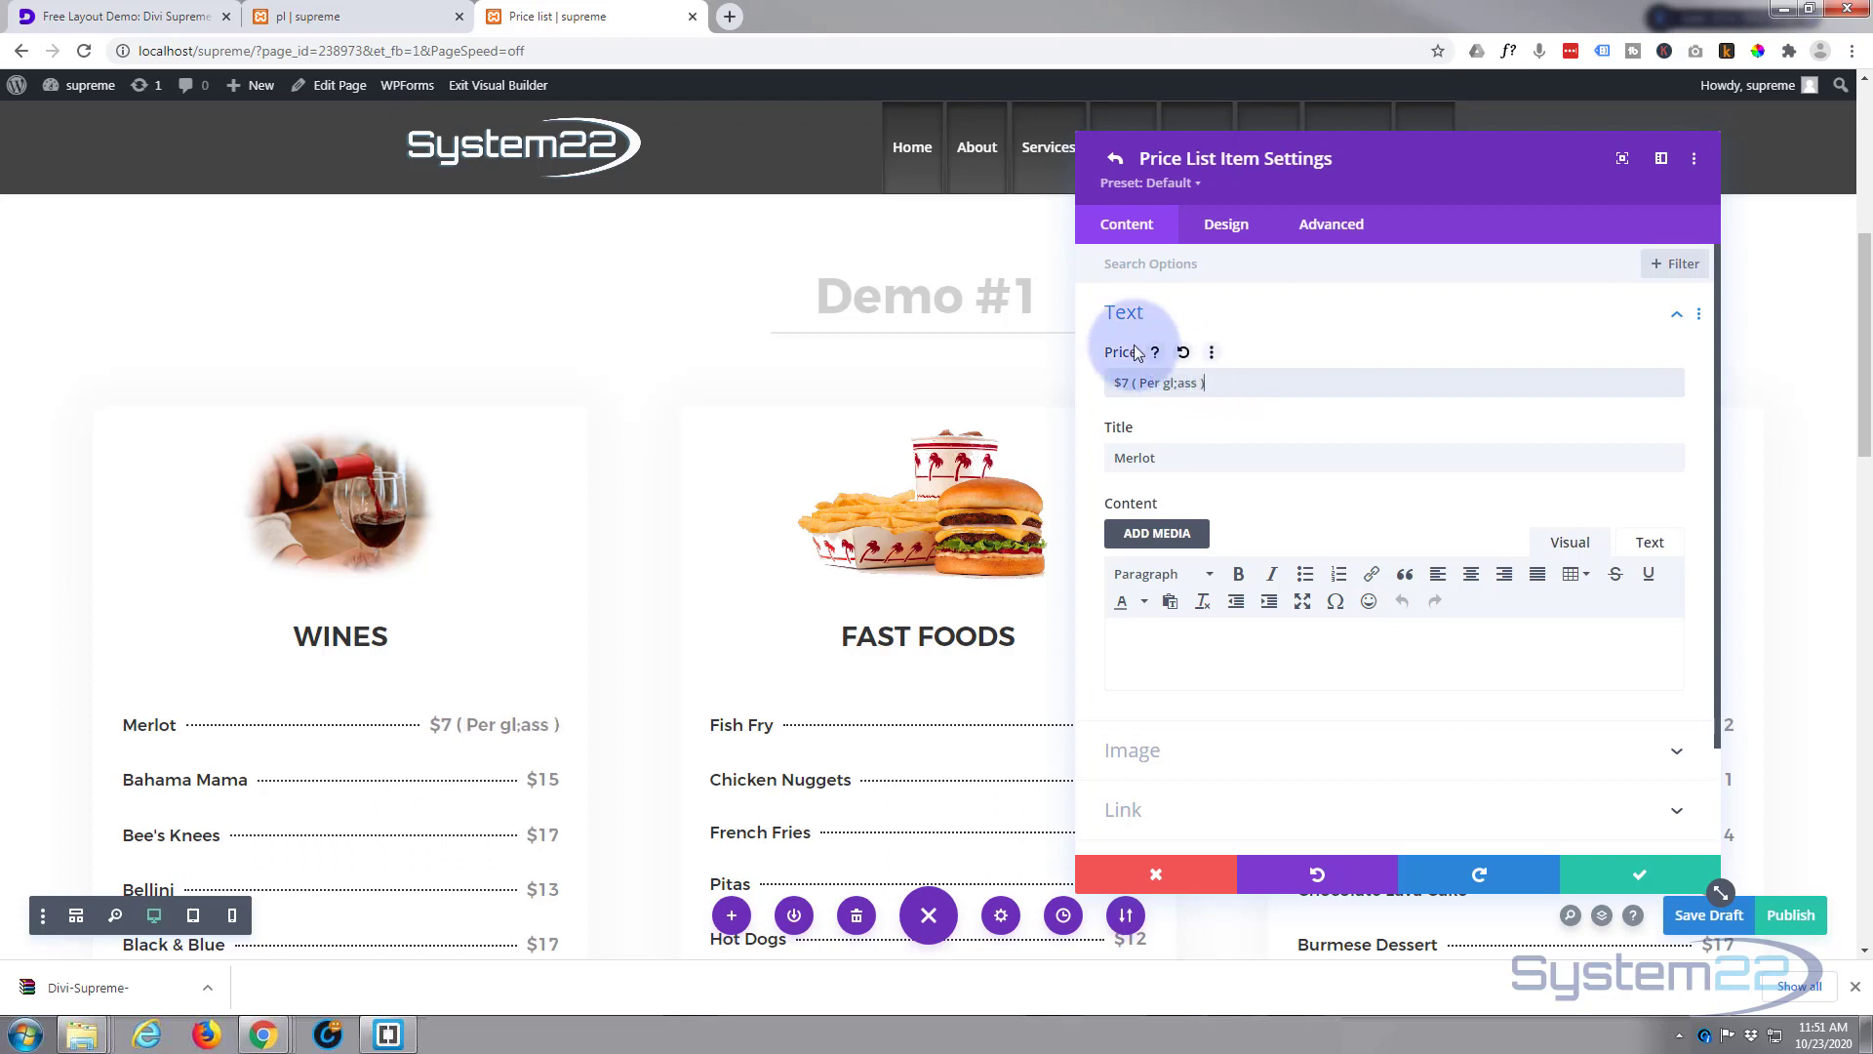
{"action": "left_click", "coordinate": [1182, 384]}
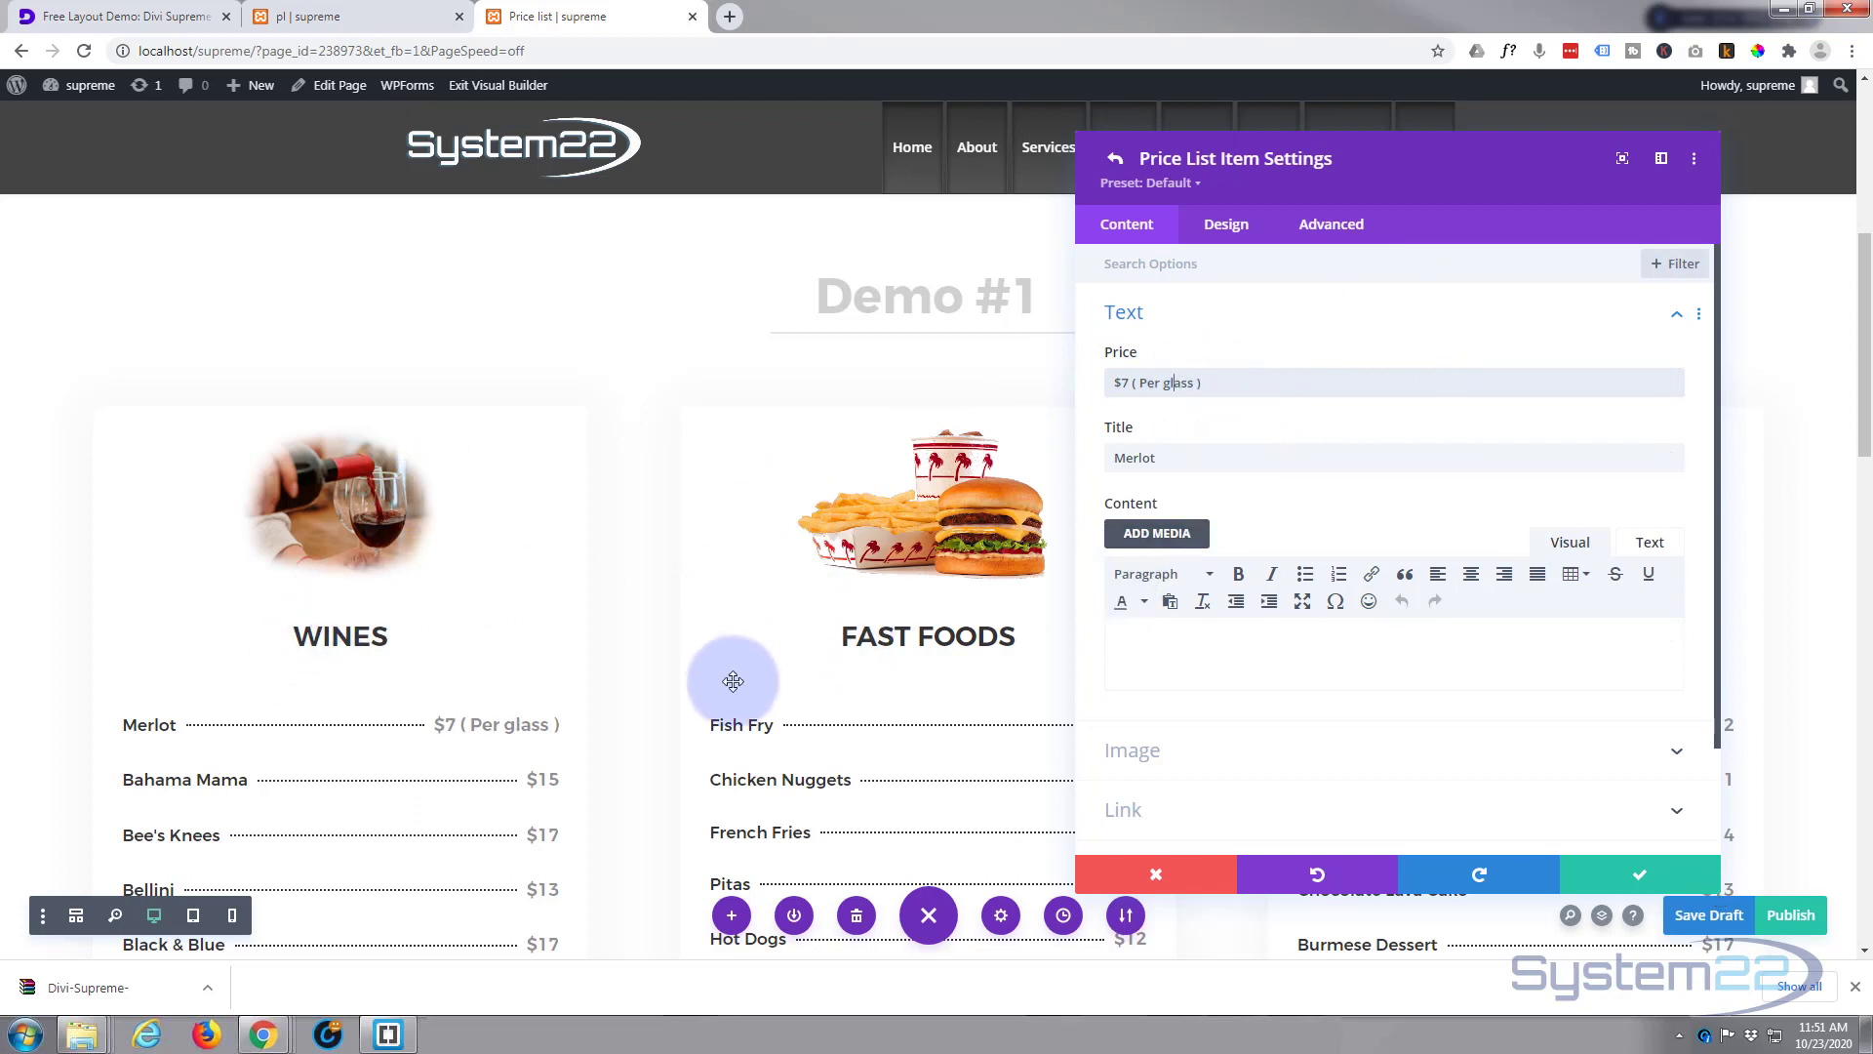
{"action": "scroll", "coordinate": [917, 727], "scroll_direction": "down", "scroll_amount": 2}
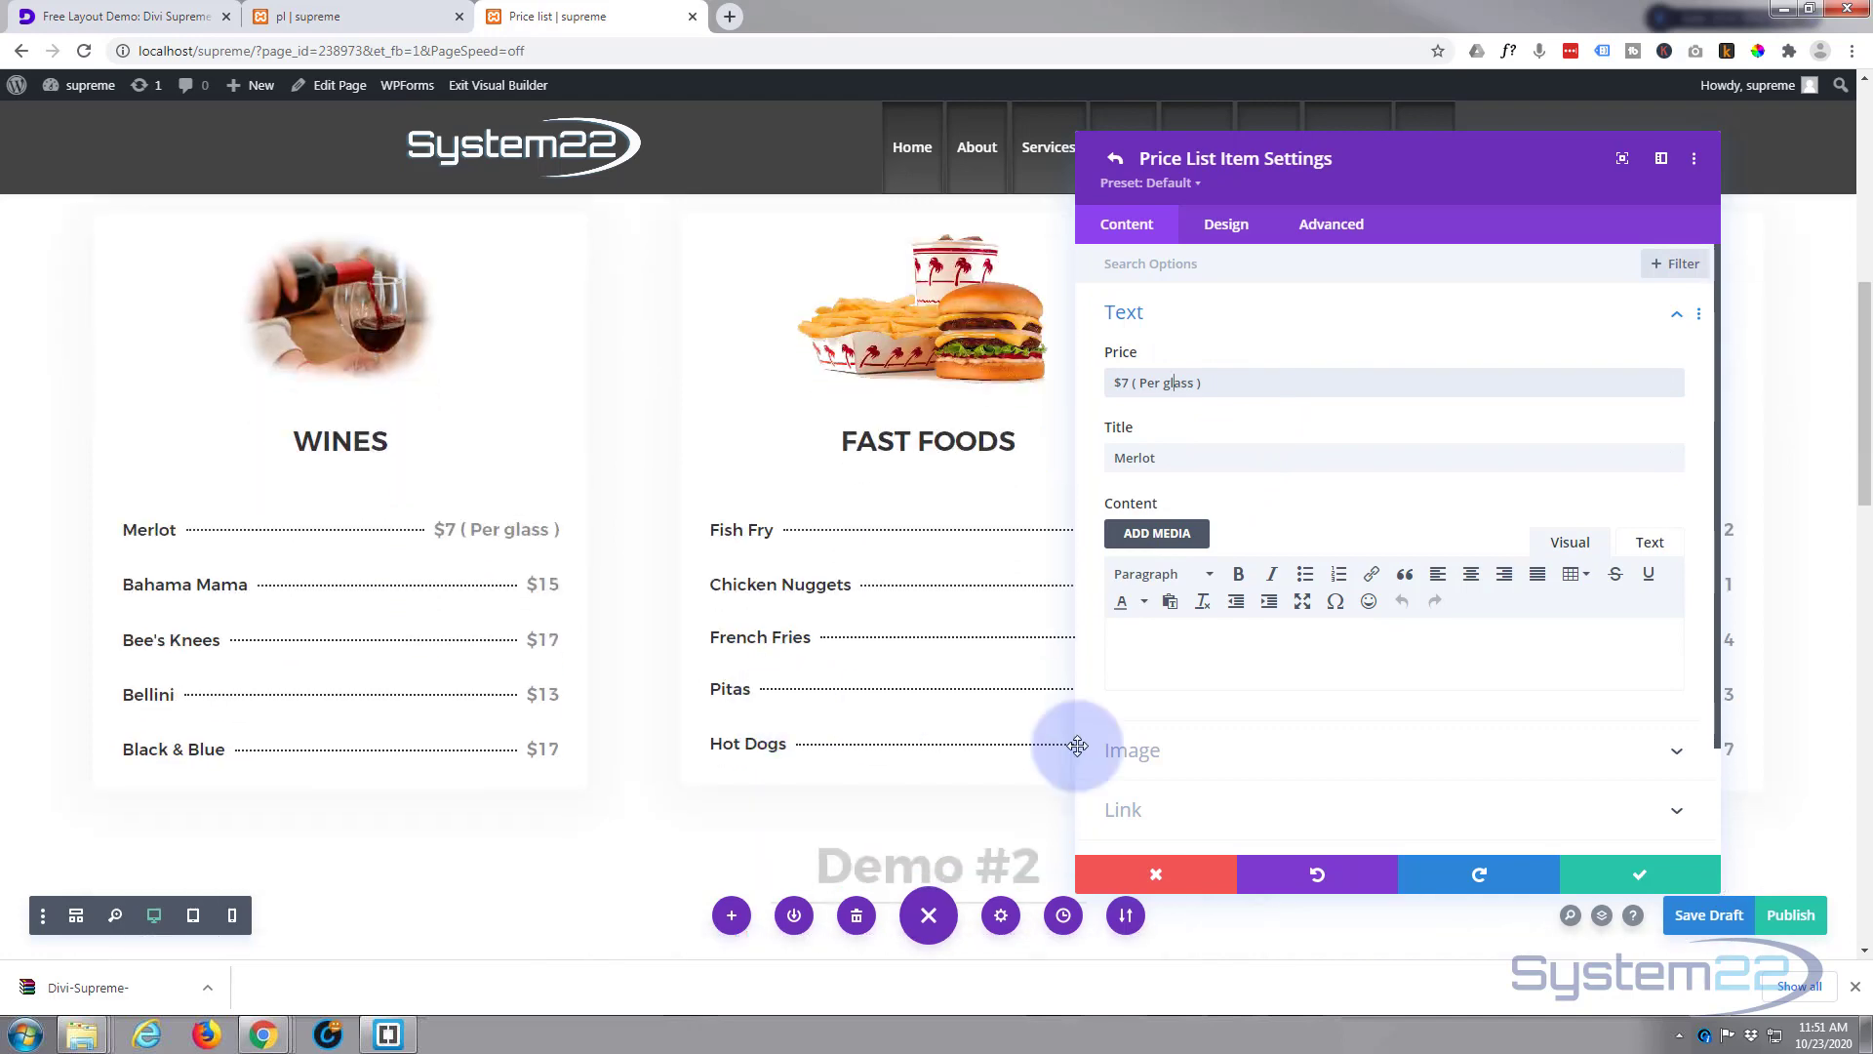
{"action": "left_click", "coordinate": [1600, 880]}
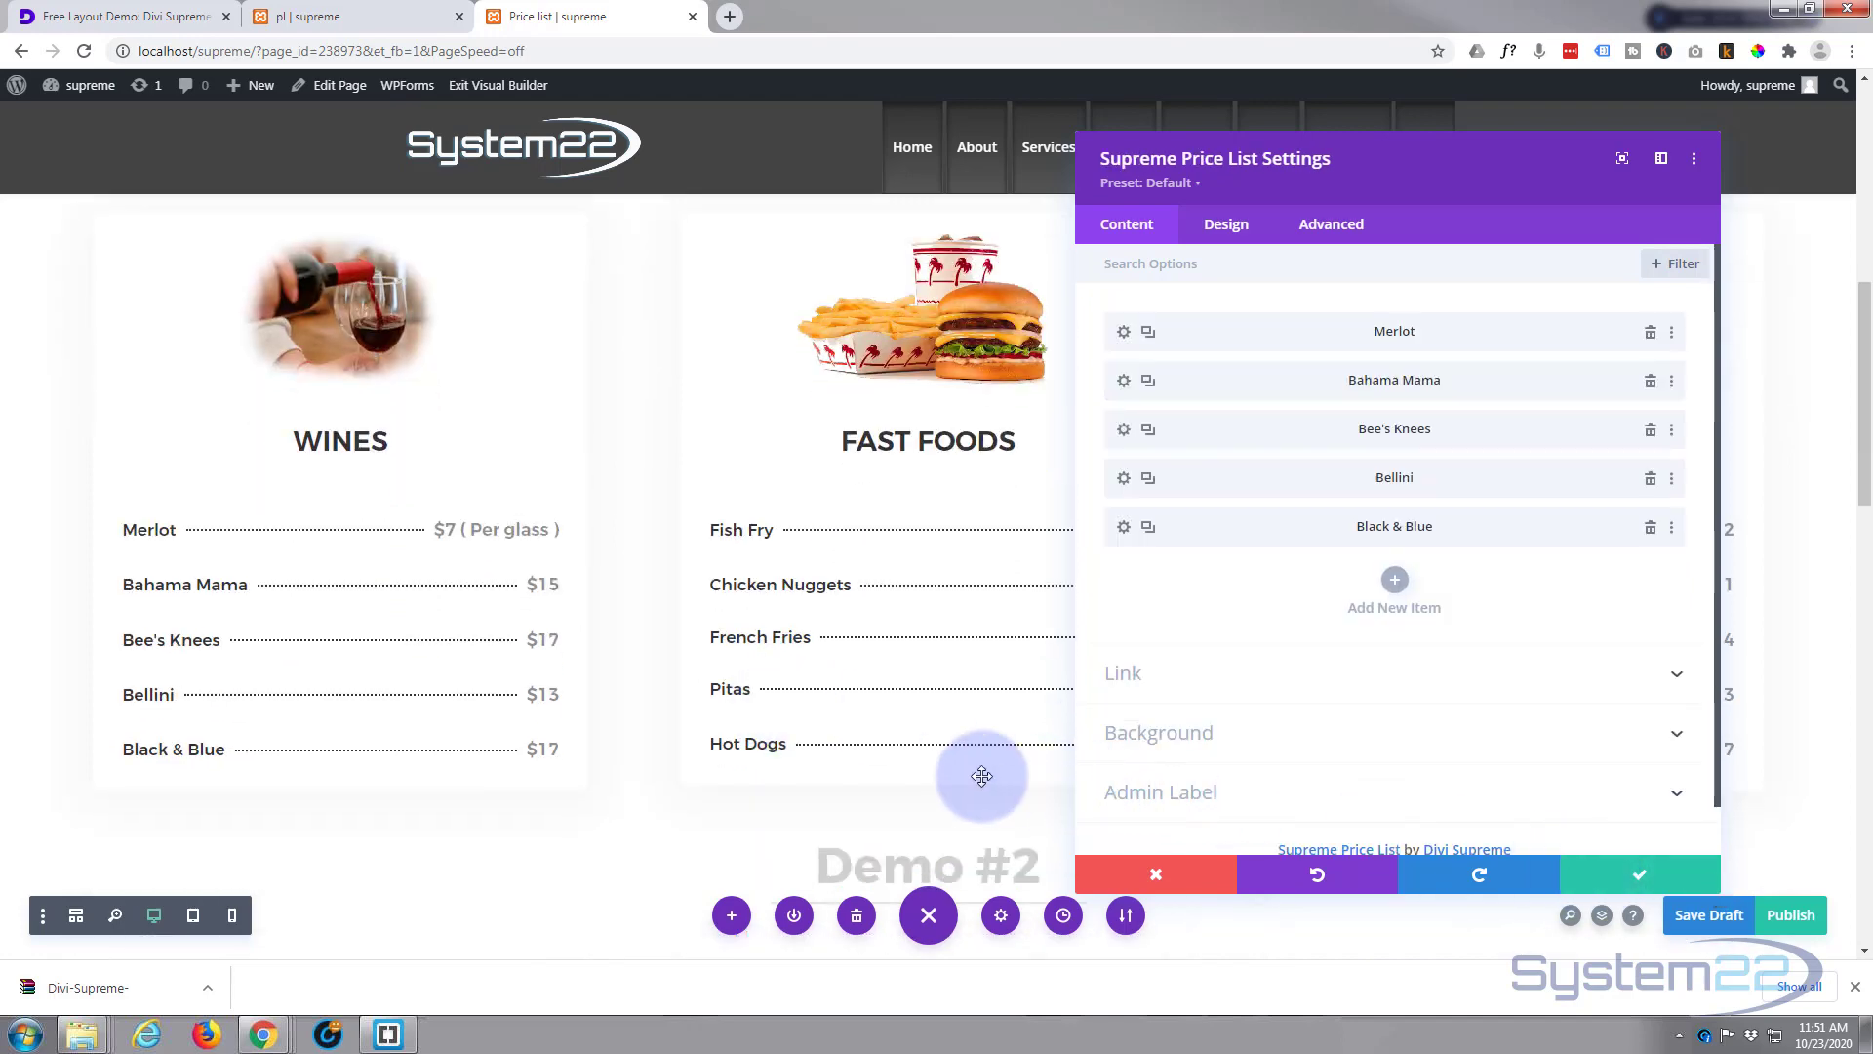
{"action": "left_click", "coordinate": [1632, 871]}
Step: Set the Demo #2 Ham Burger item's image to wine.jpg from the Media Library
{"action": "scroll", "coordinate": [966, 688], "scroll_direction": "down", "scroll_amount": 6}
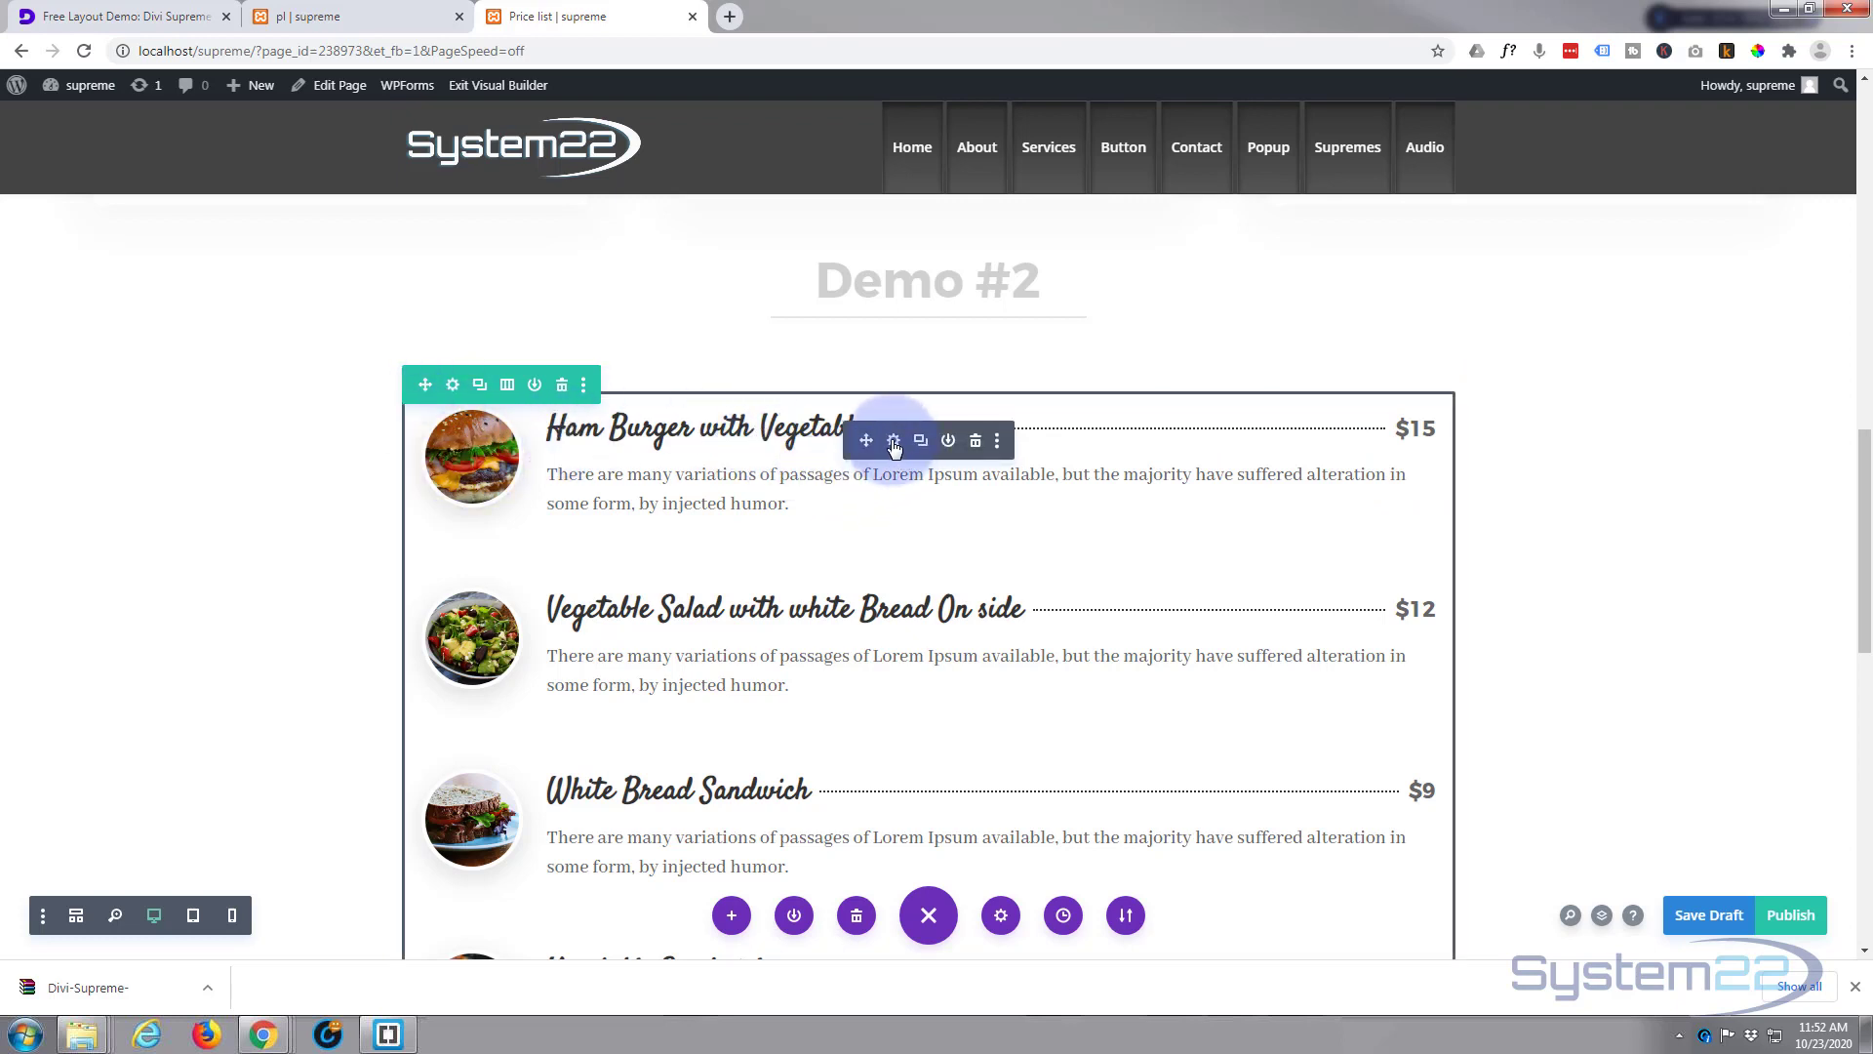
{"action": "left_click", "coordinate": [894, 441]}
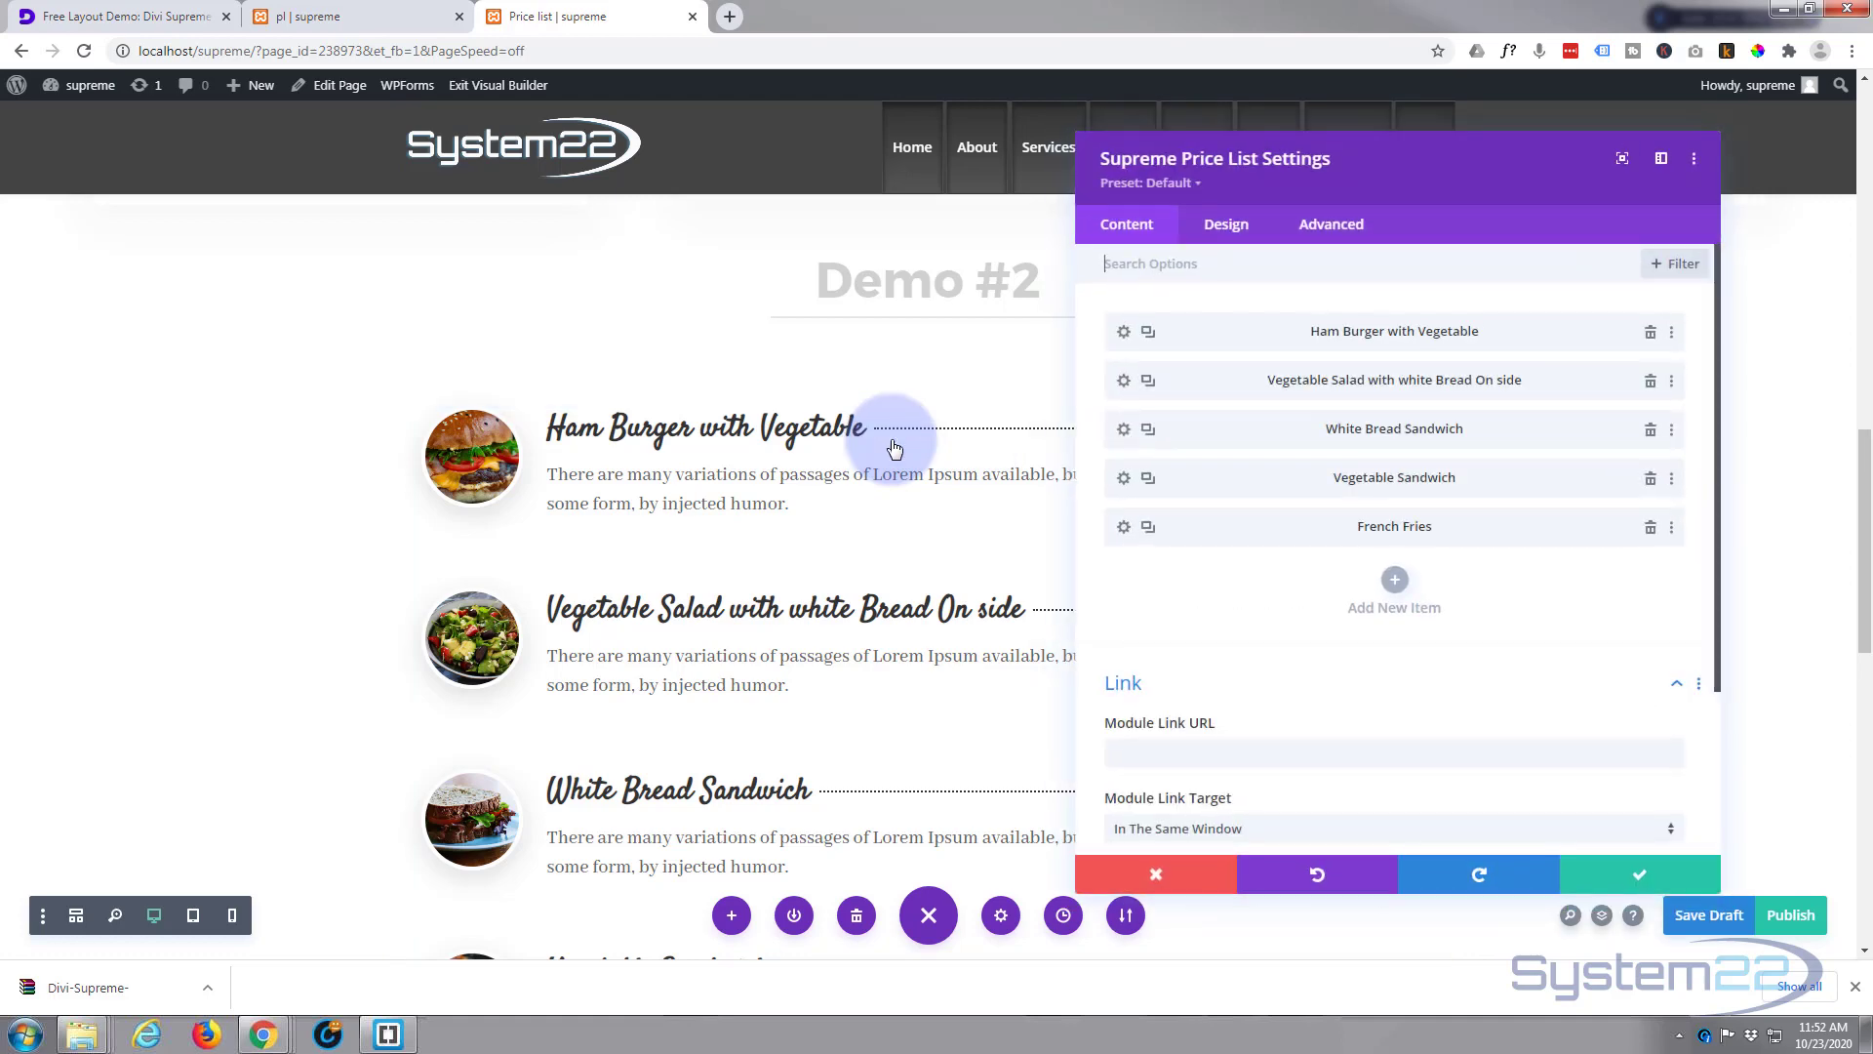
{"action": "left_click", "coordinate": [1123, 333]}
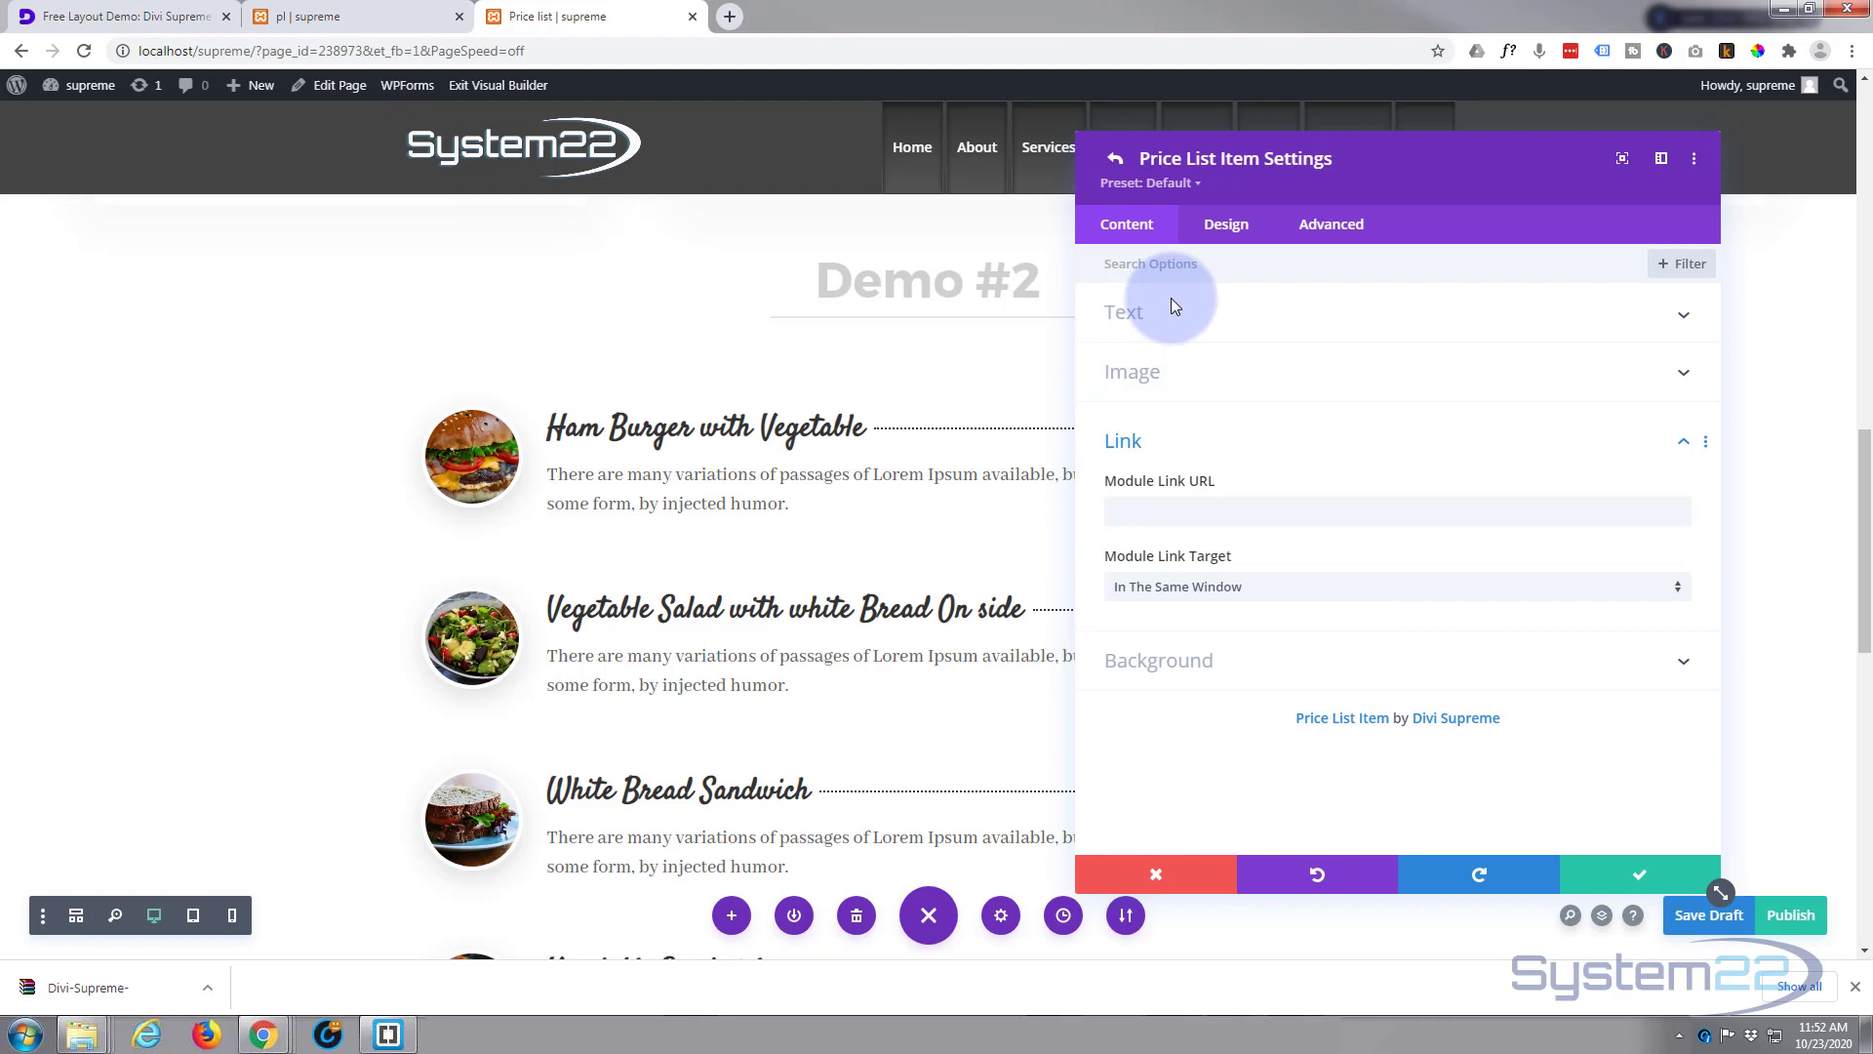
{"action": "left_click", "coordinate": [1226, 369]}
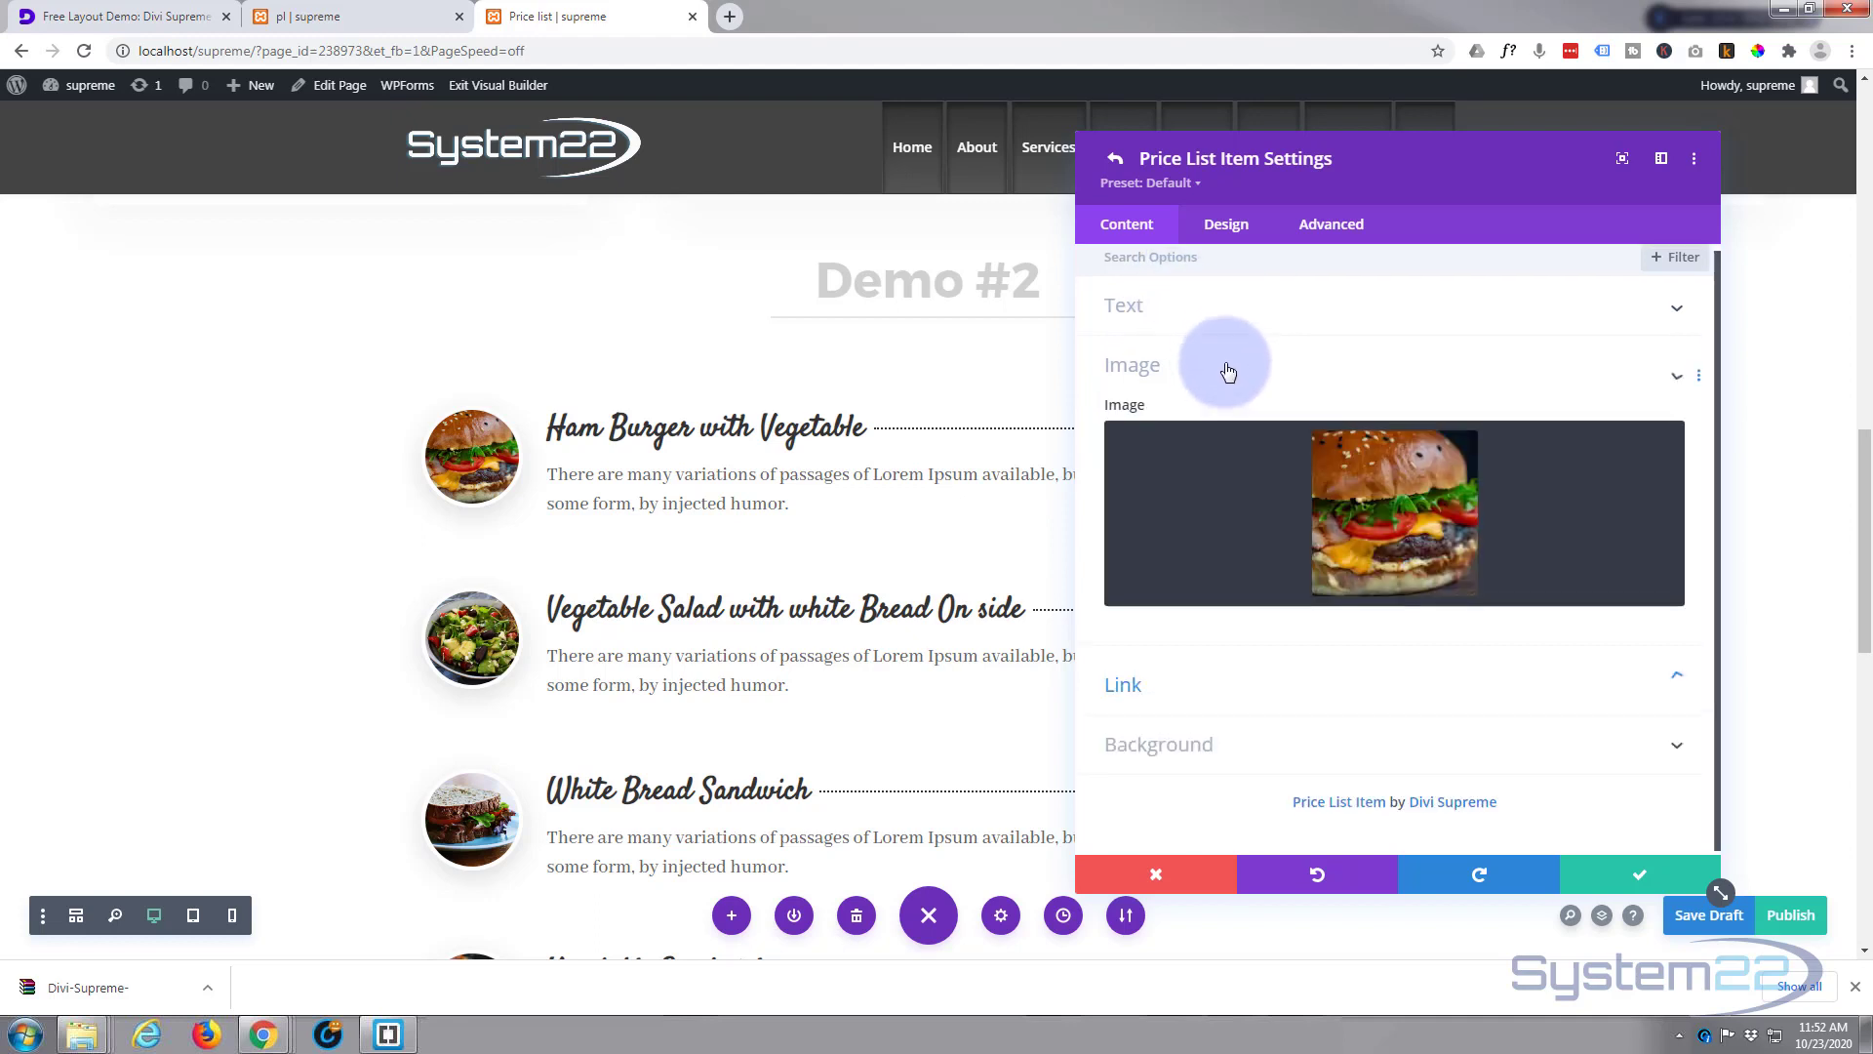
{"action": "left_click", "coordinate": [1327, 581]}
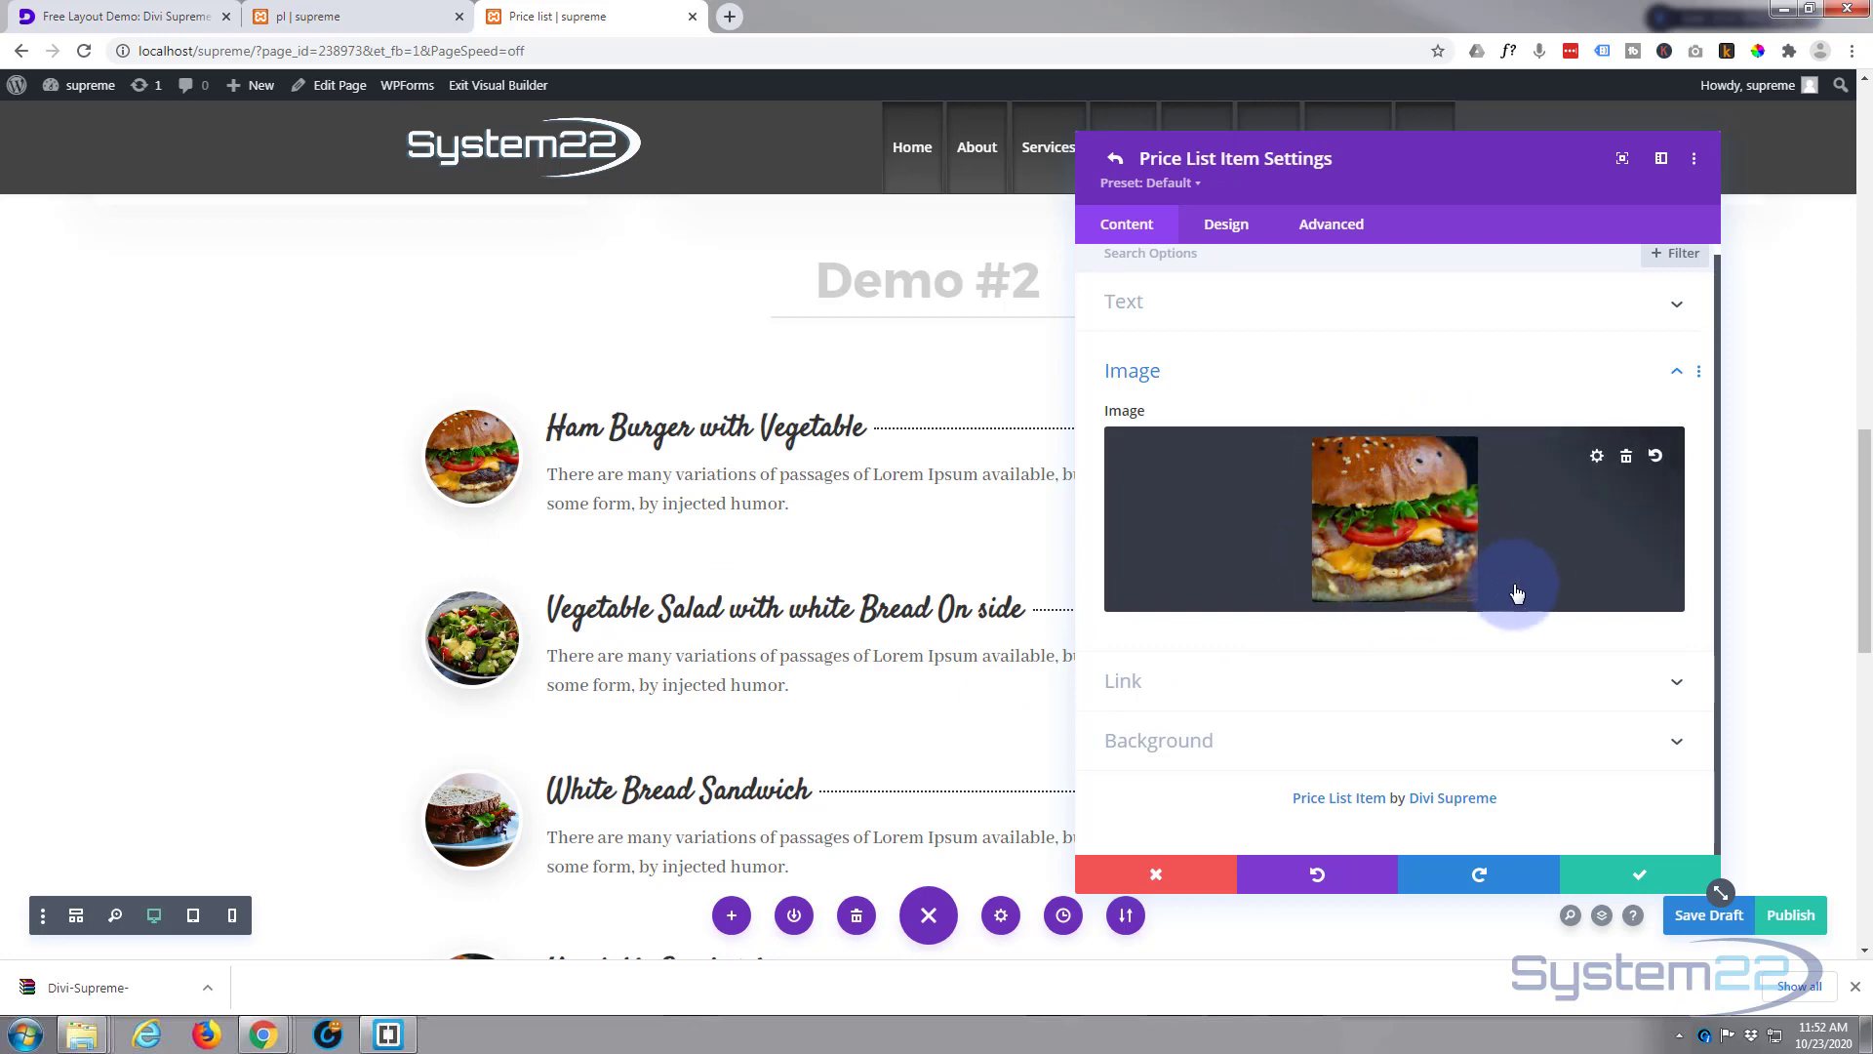
{"action": "left_click", "coordinate": [1454, 504]}
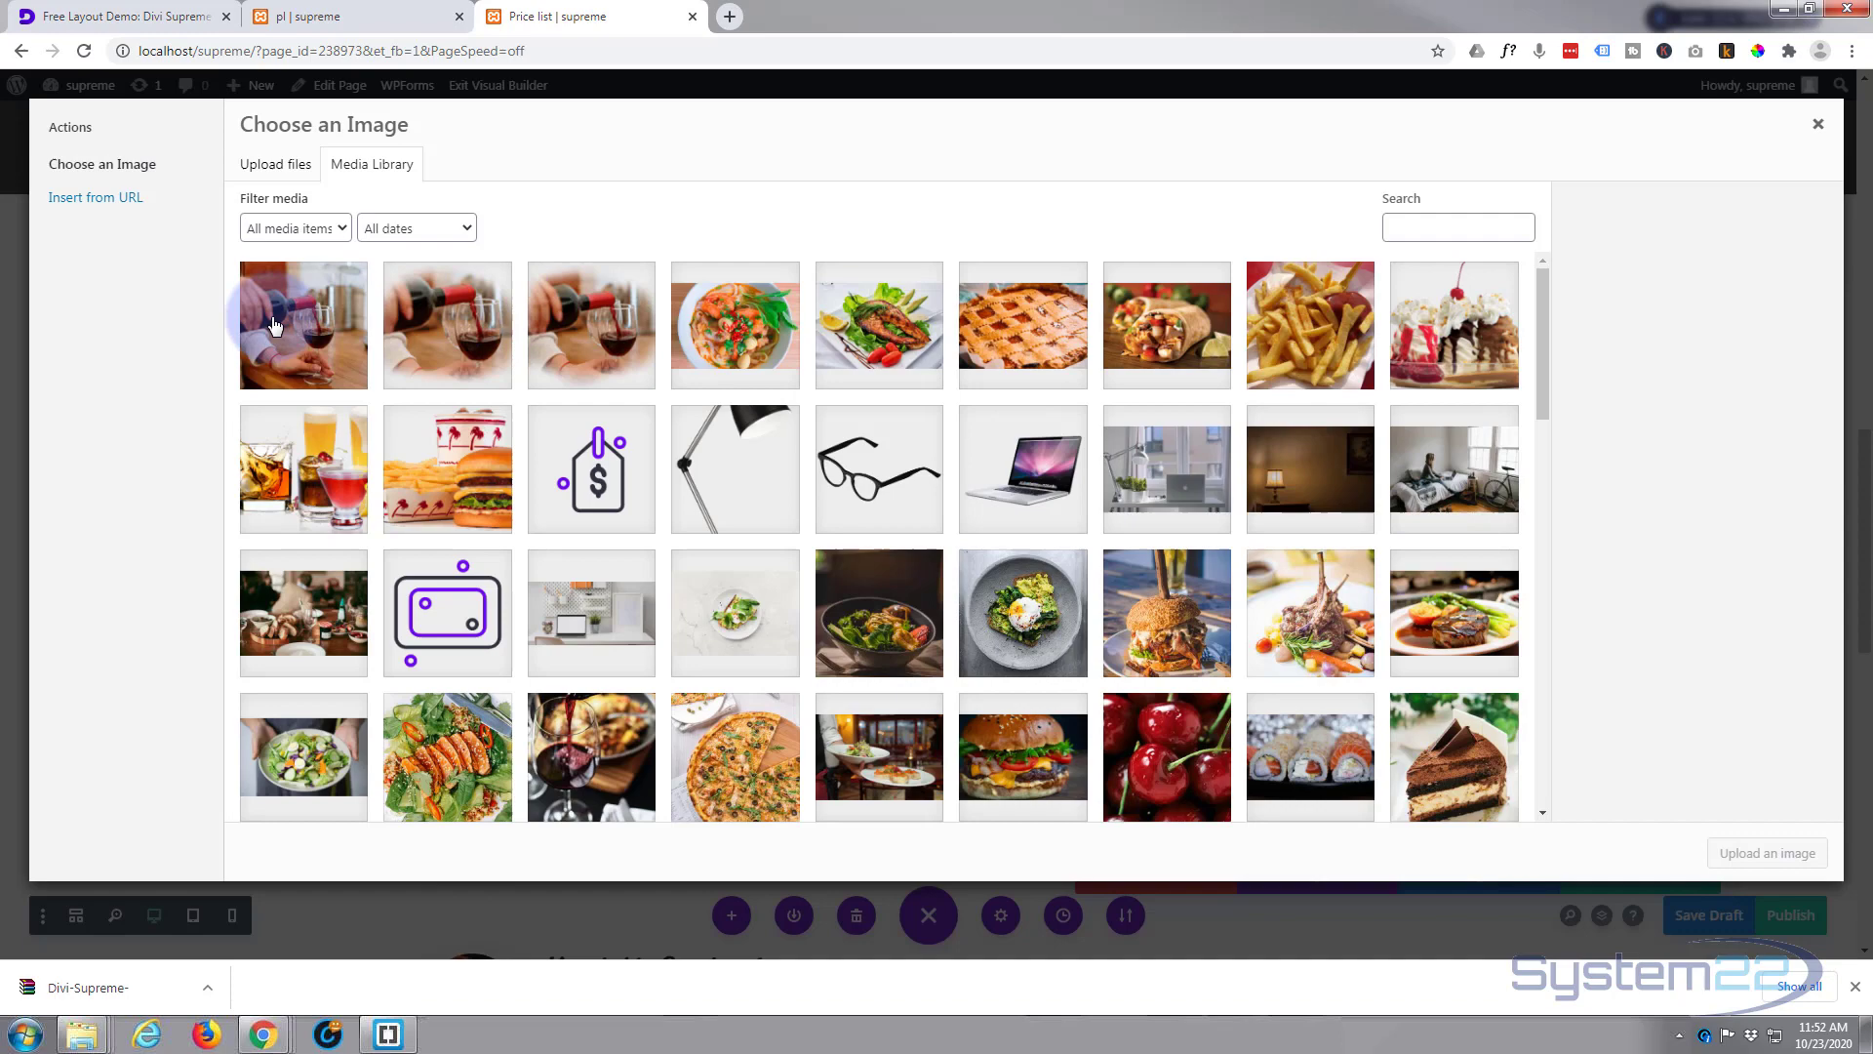
{"action": "left_click", "coordinate": [274, 326]}
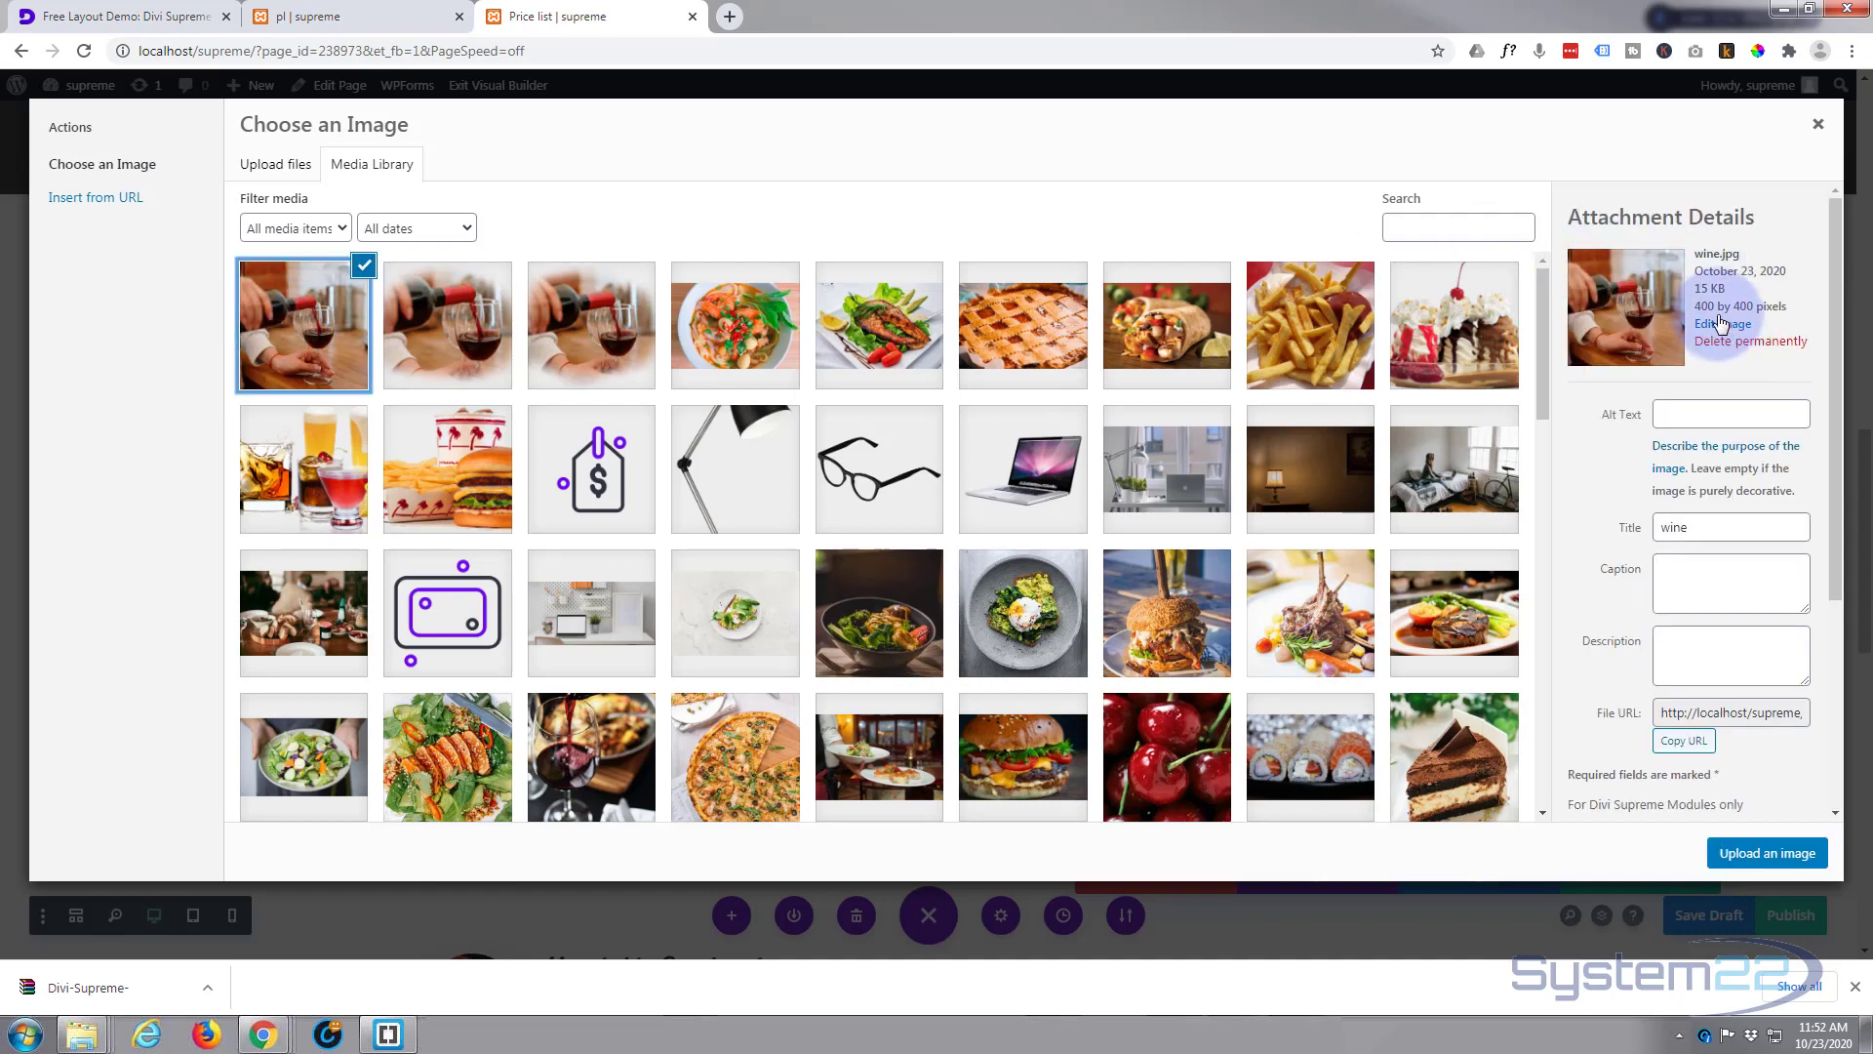
{"action": "left_click", "coordinate": [1765, 854]}
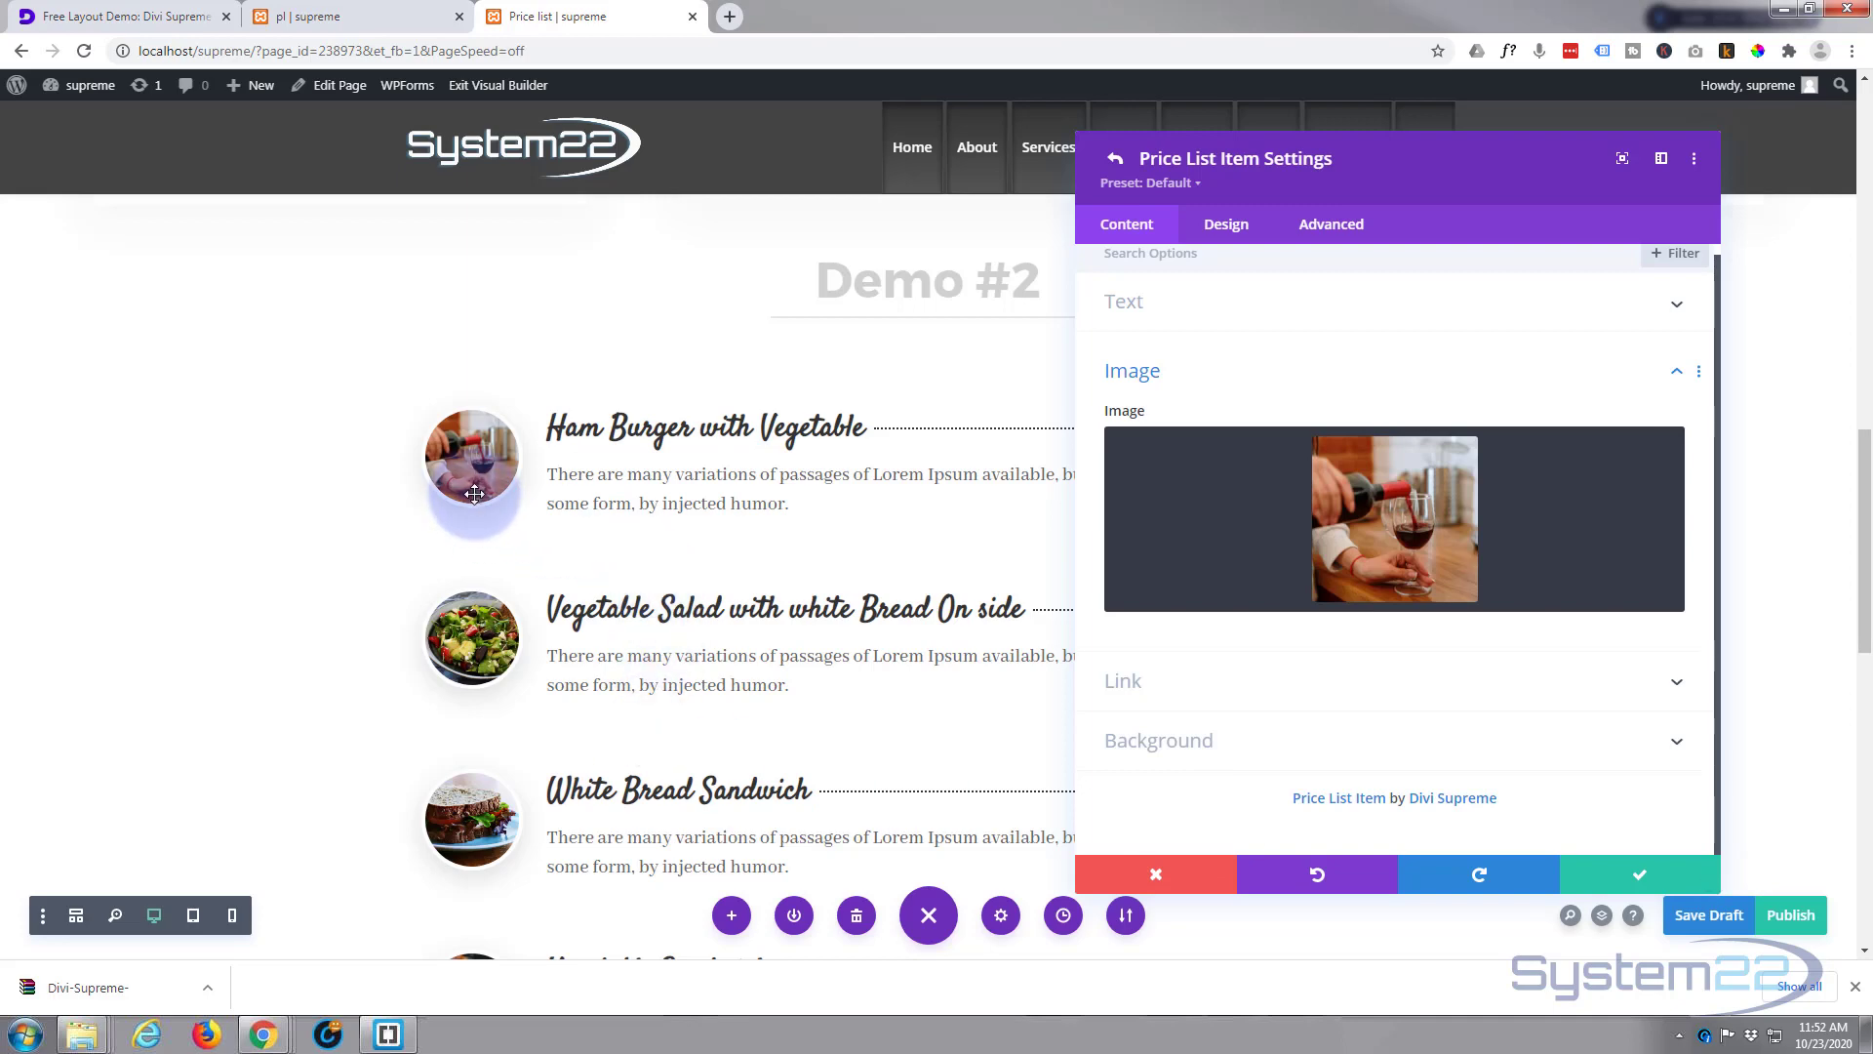
{"action": "scroll", "coordinate": [1219, 398], "scroll_direction": "up", "scroll_amount": 1}
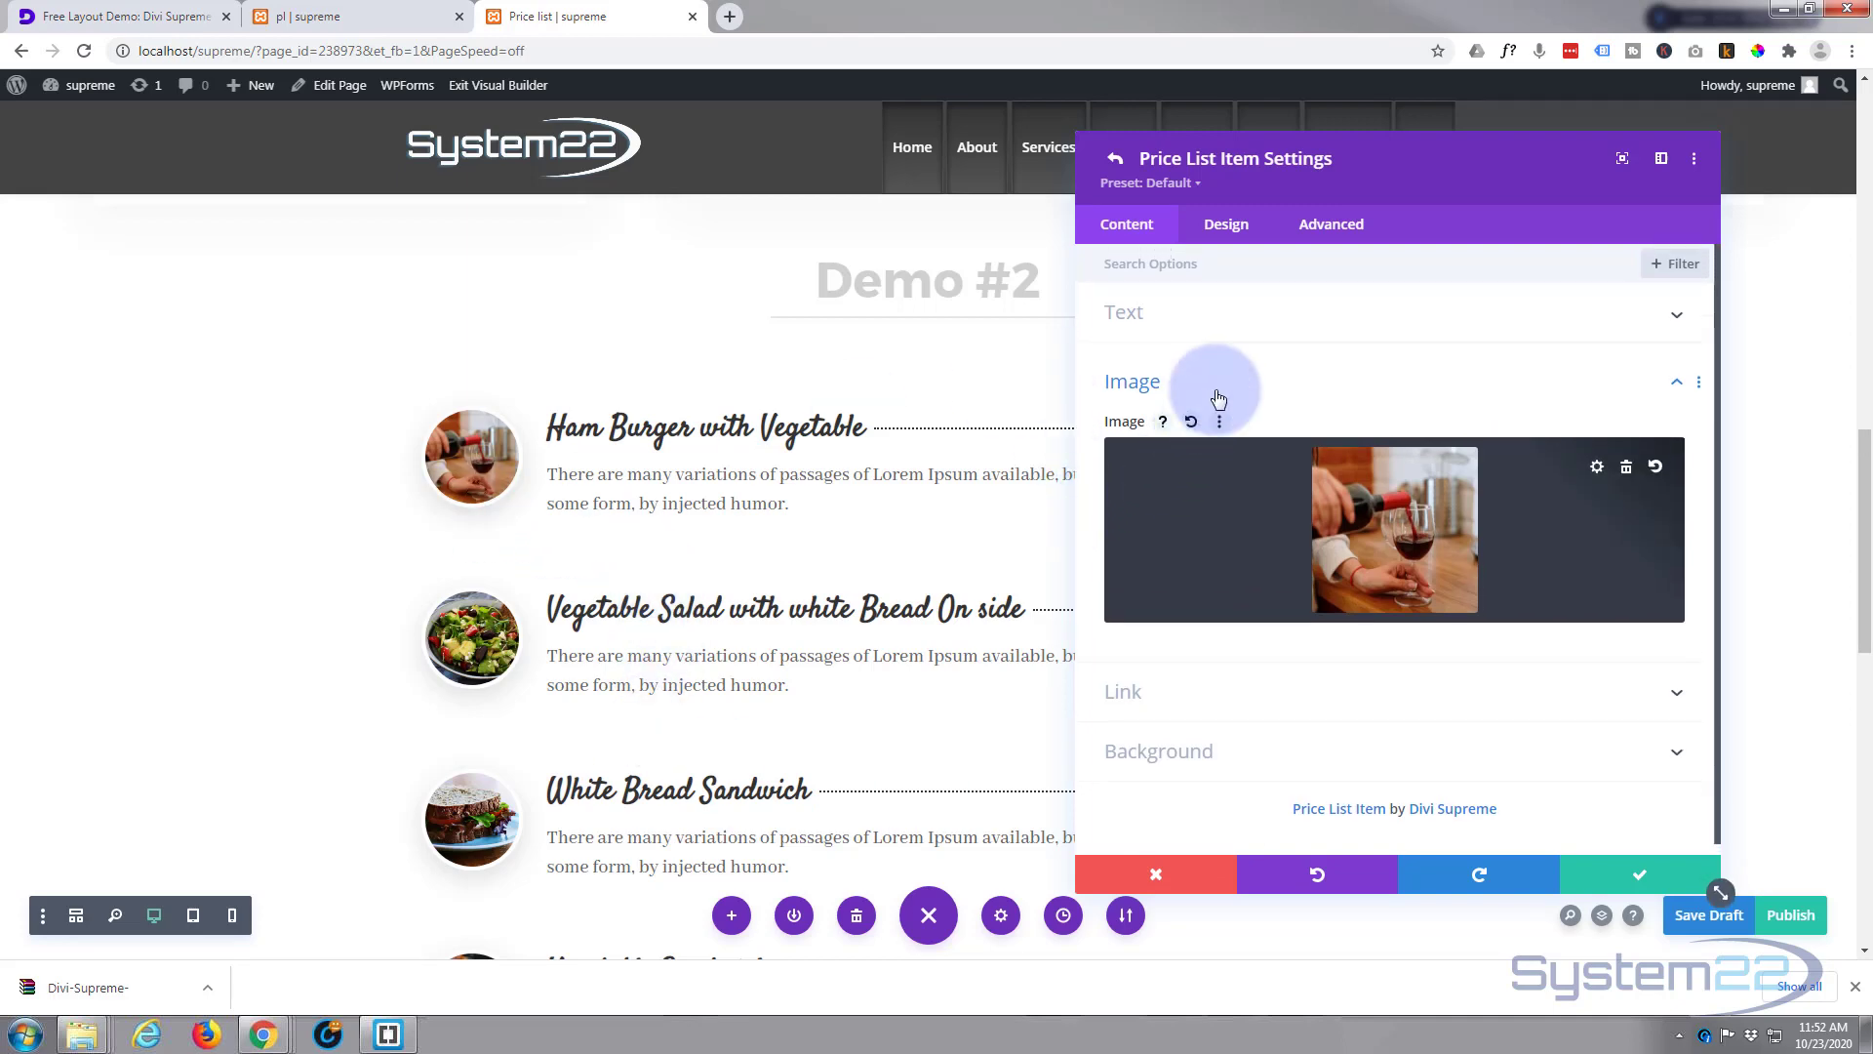
Step: Retitle the Demo #2 first item 'Merlot Wine' and change its $15 price to $7 per glass
{"action": "left_click", "coordinate": [1229, 320]}
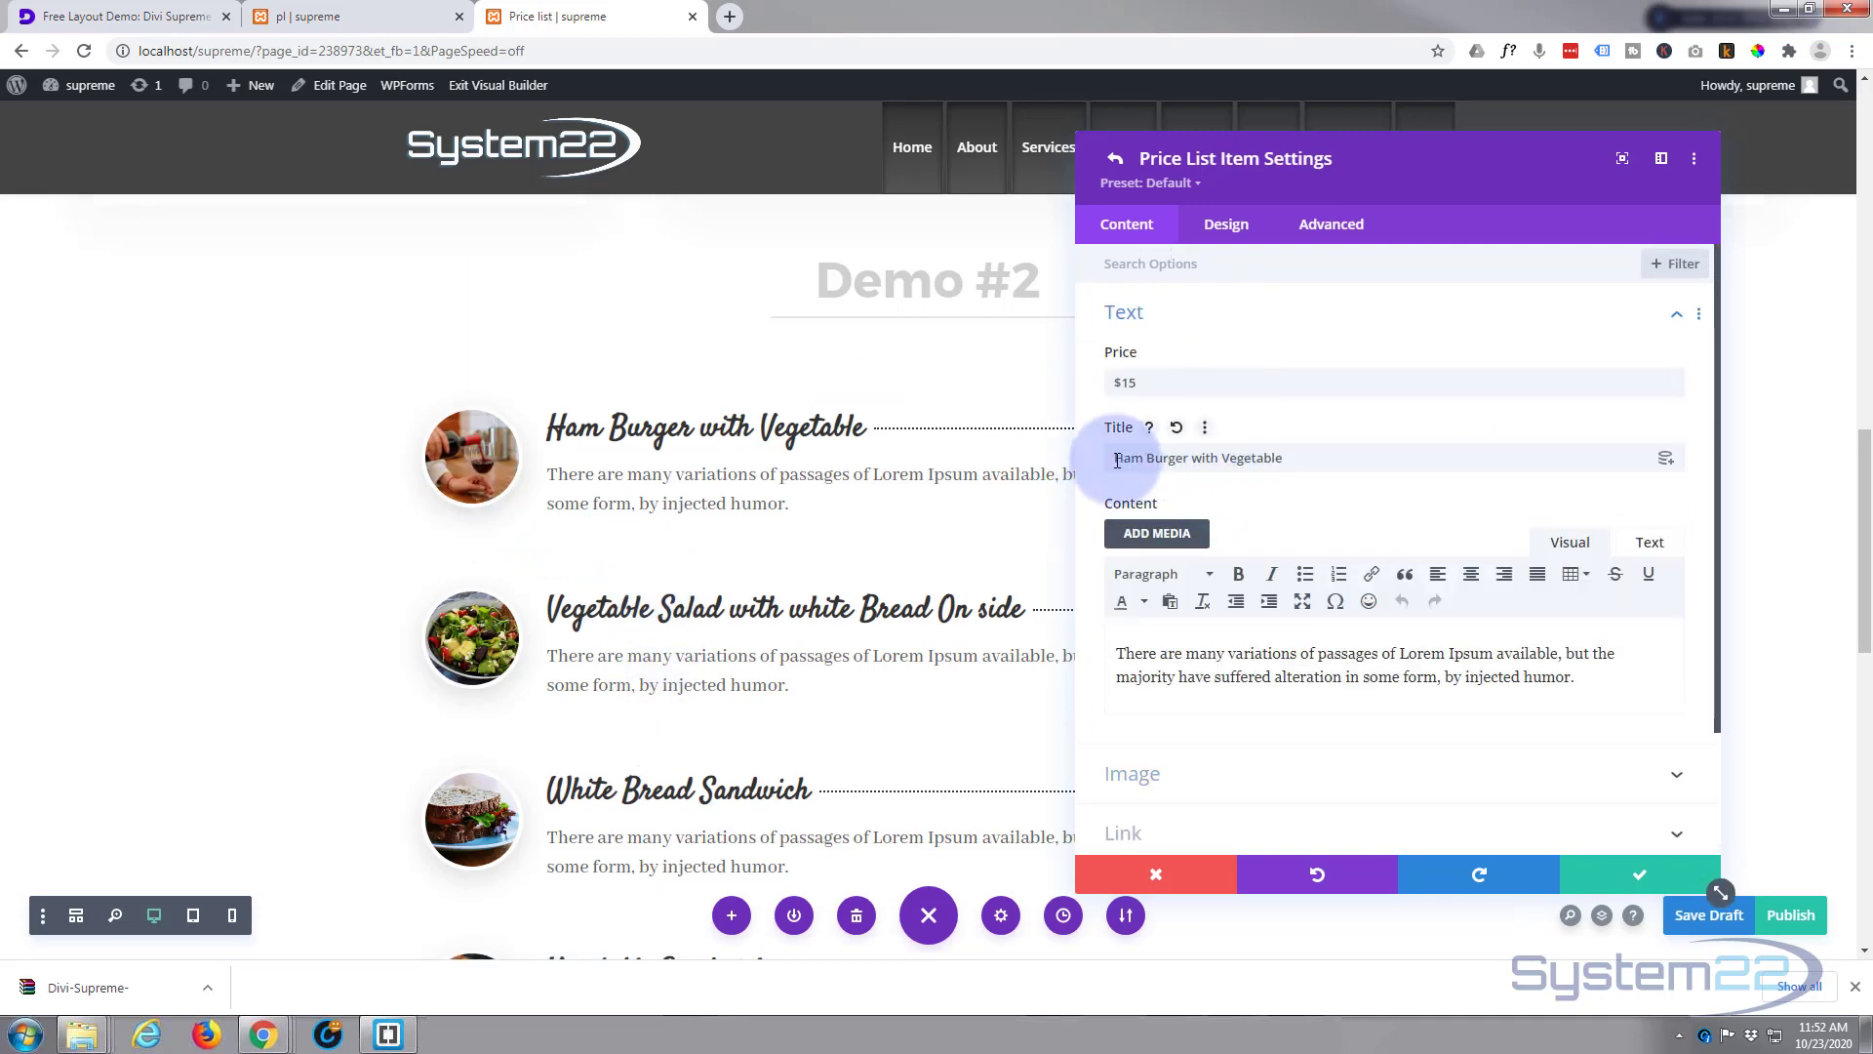
{"action": "left_click_drag", "start_coordinate": [1111, 460], "coordinate": [1300, 459]}
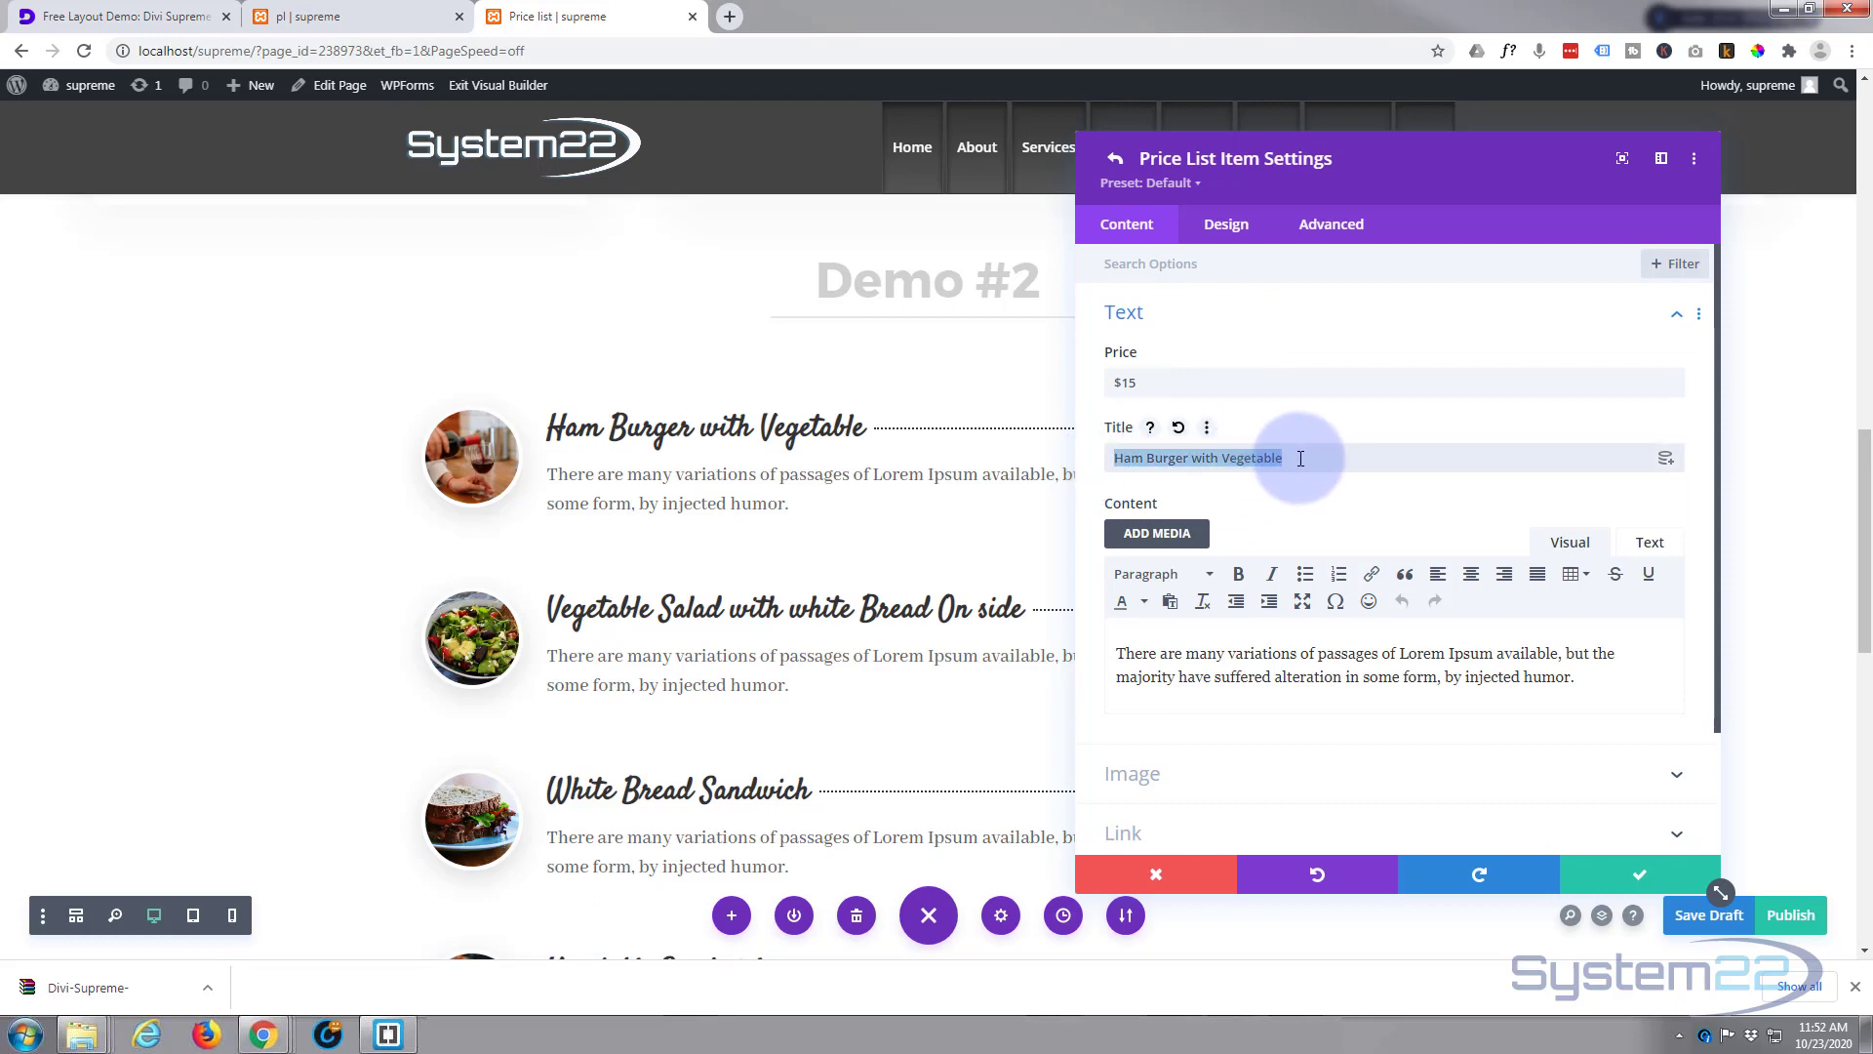
{"action": "type", "text": "Merlot Wine"}
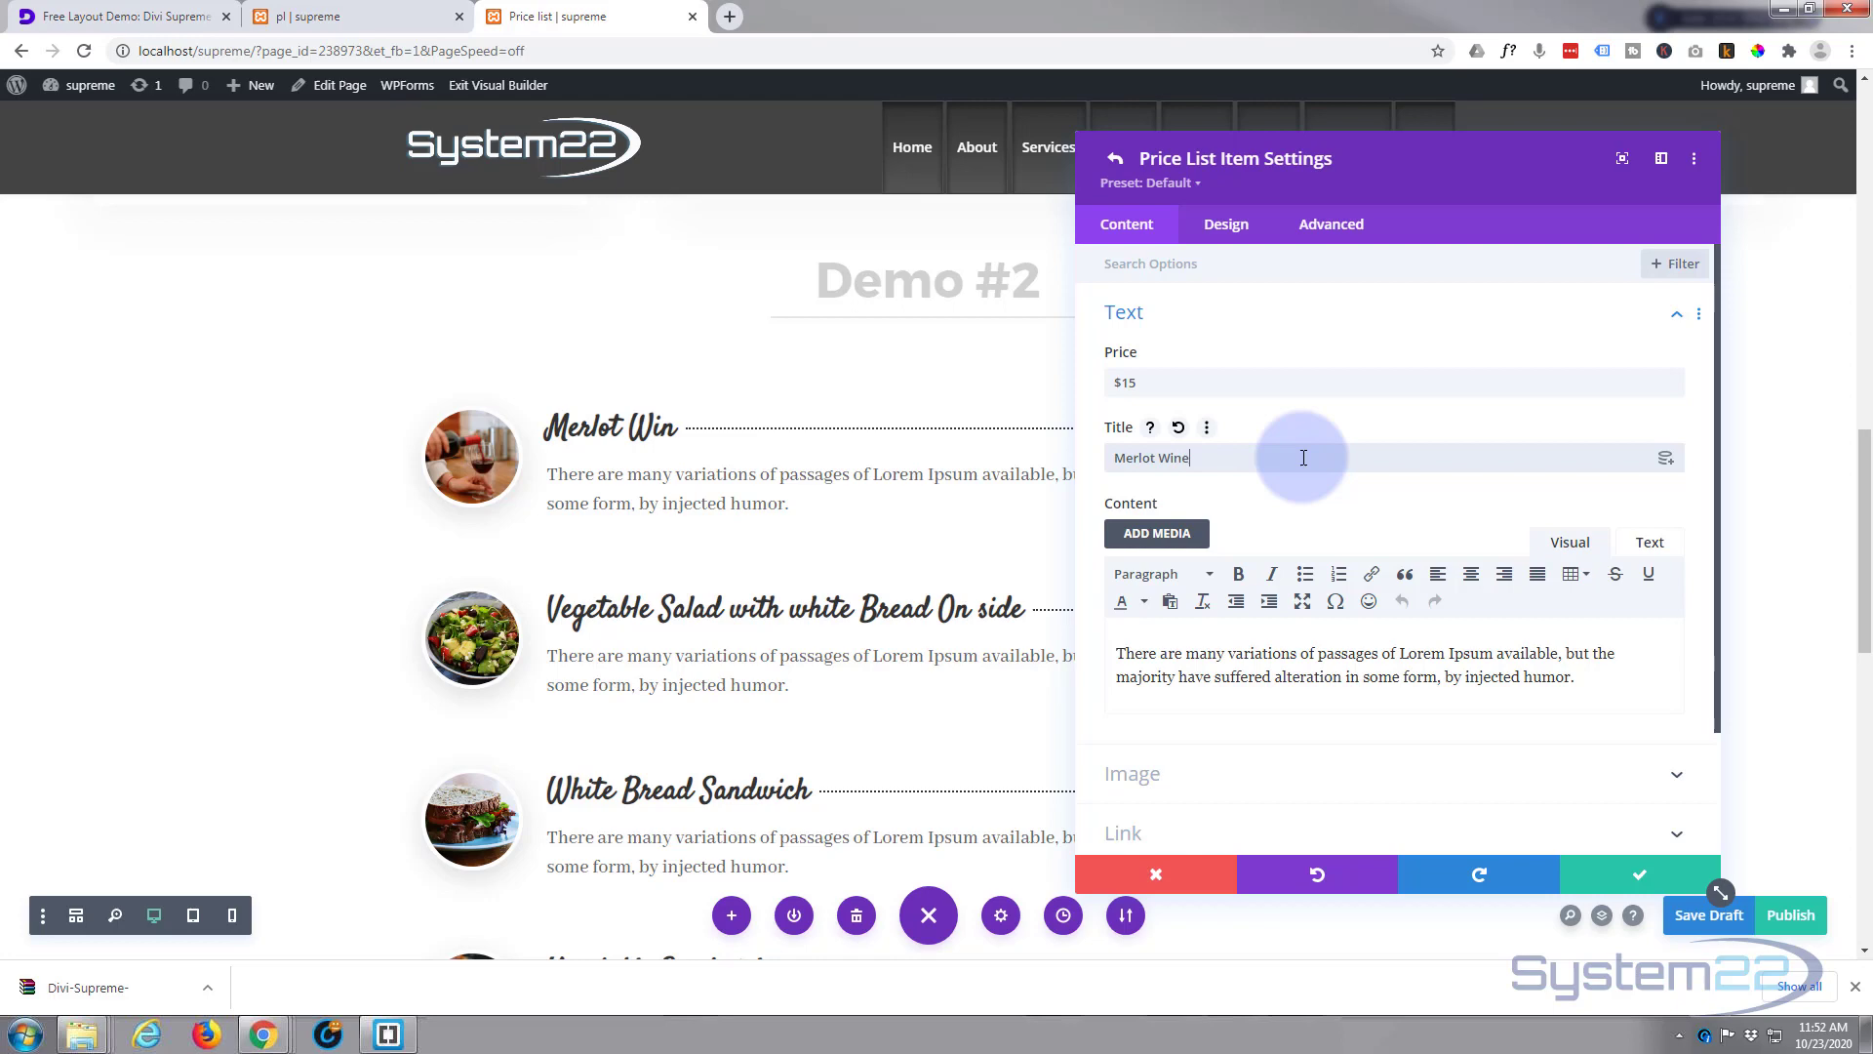
{"action": "left_click", "coordinate": [1118, 656]}
{"action": "left_click", "coordinate": [1224, 162]}
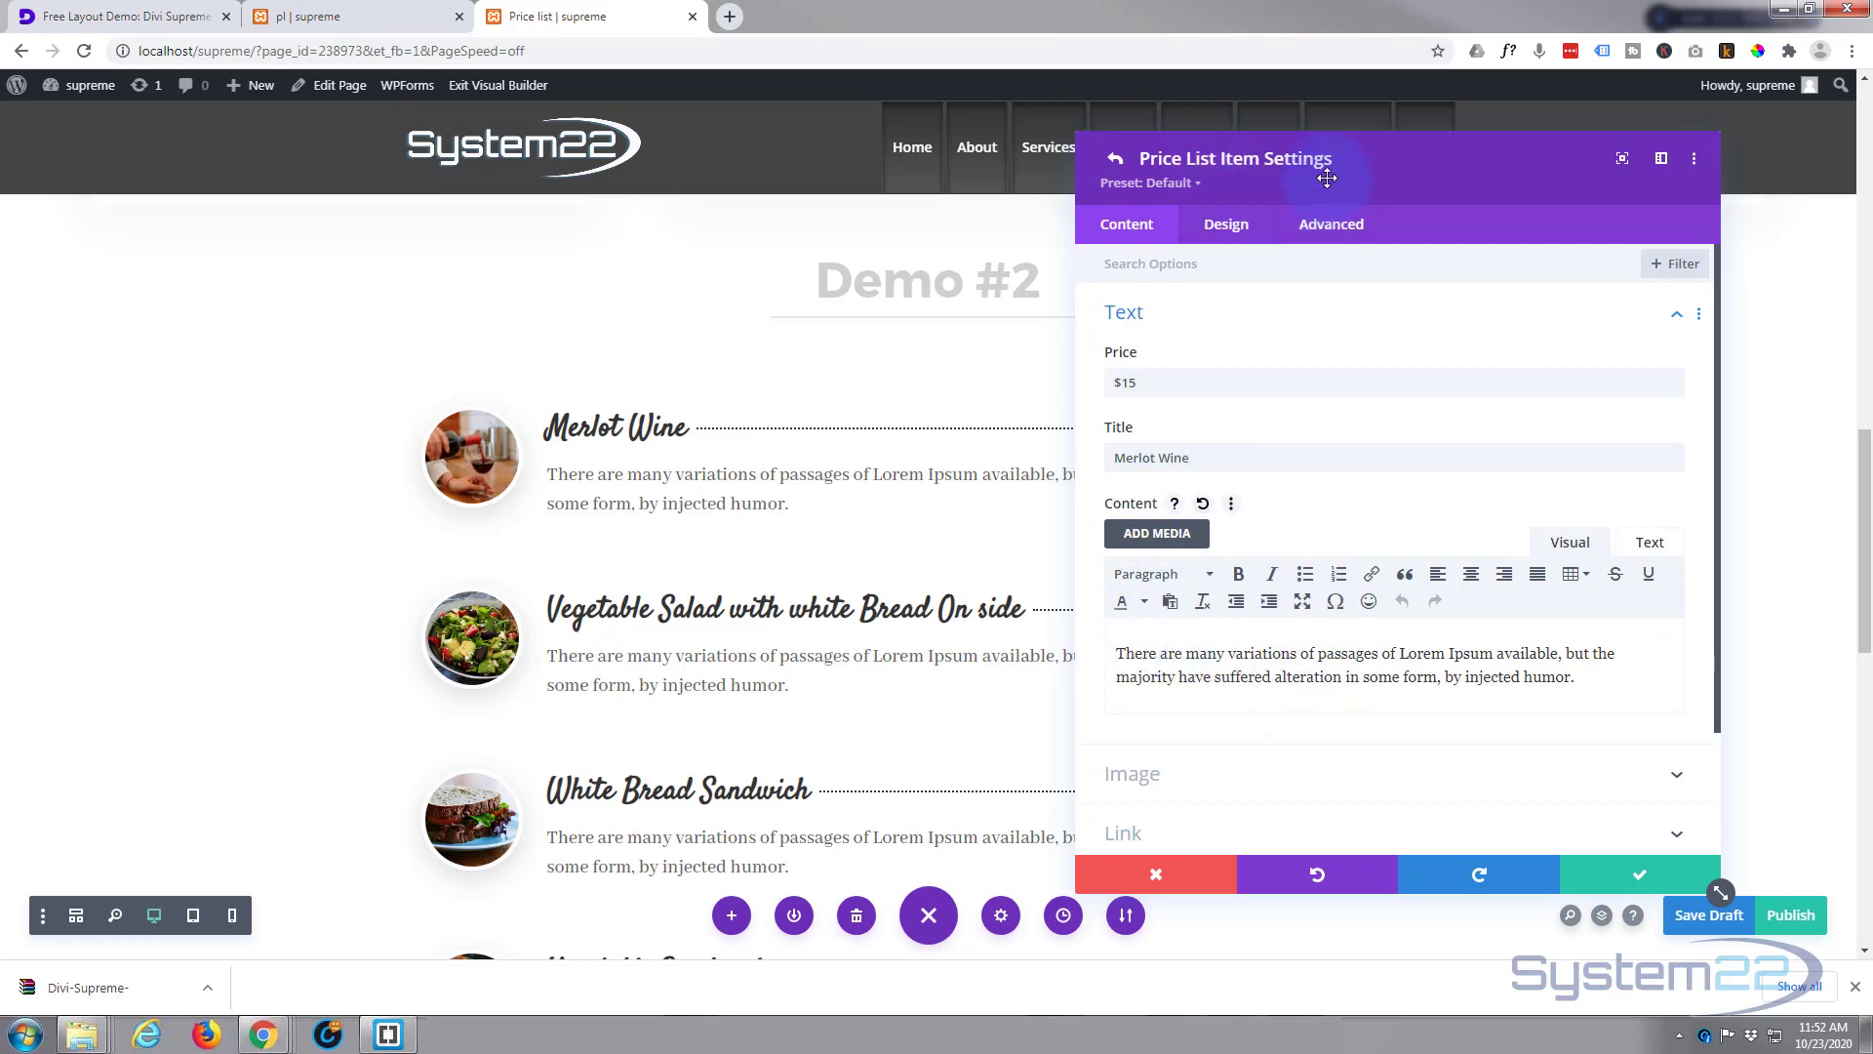
{"action": "left_click_drag", "start_coordinate": [1327, 178], "coordinate": [1042, 239]}
{"action": "left_click", "coordinate": [979, 446]}
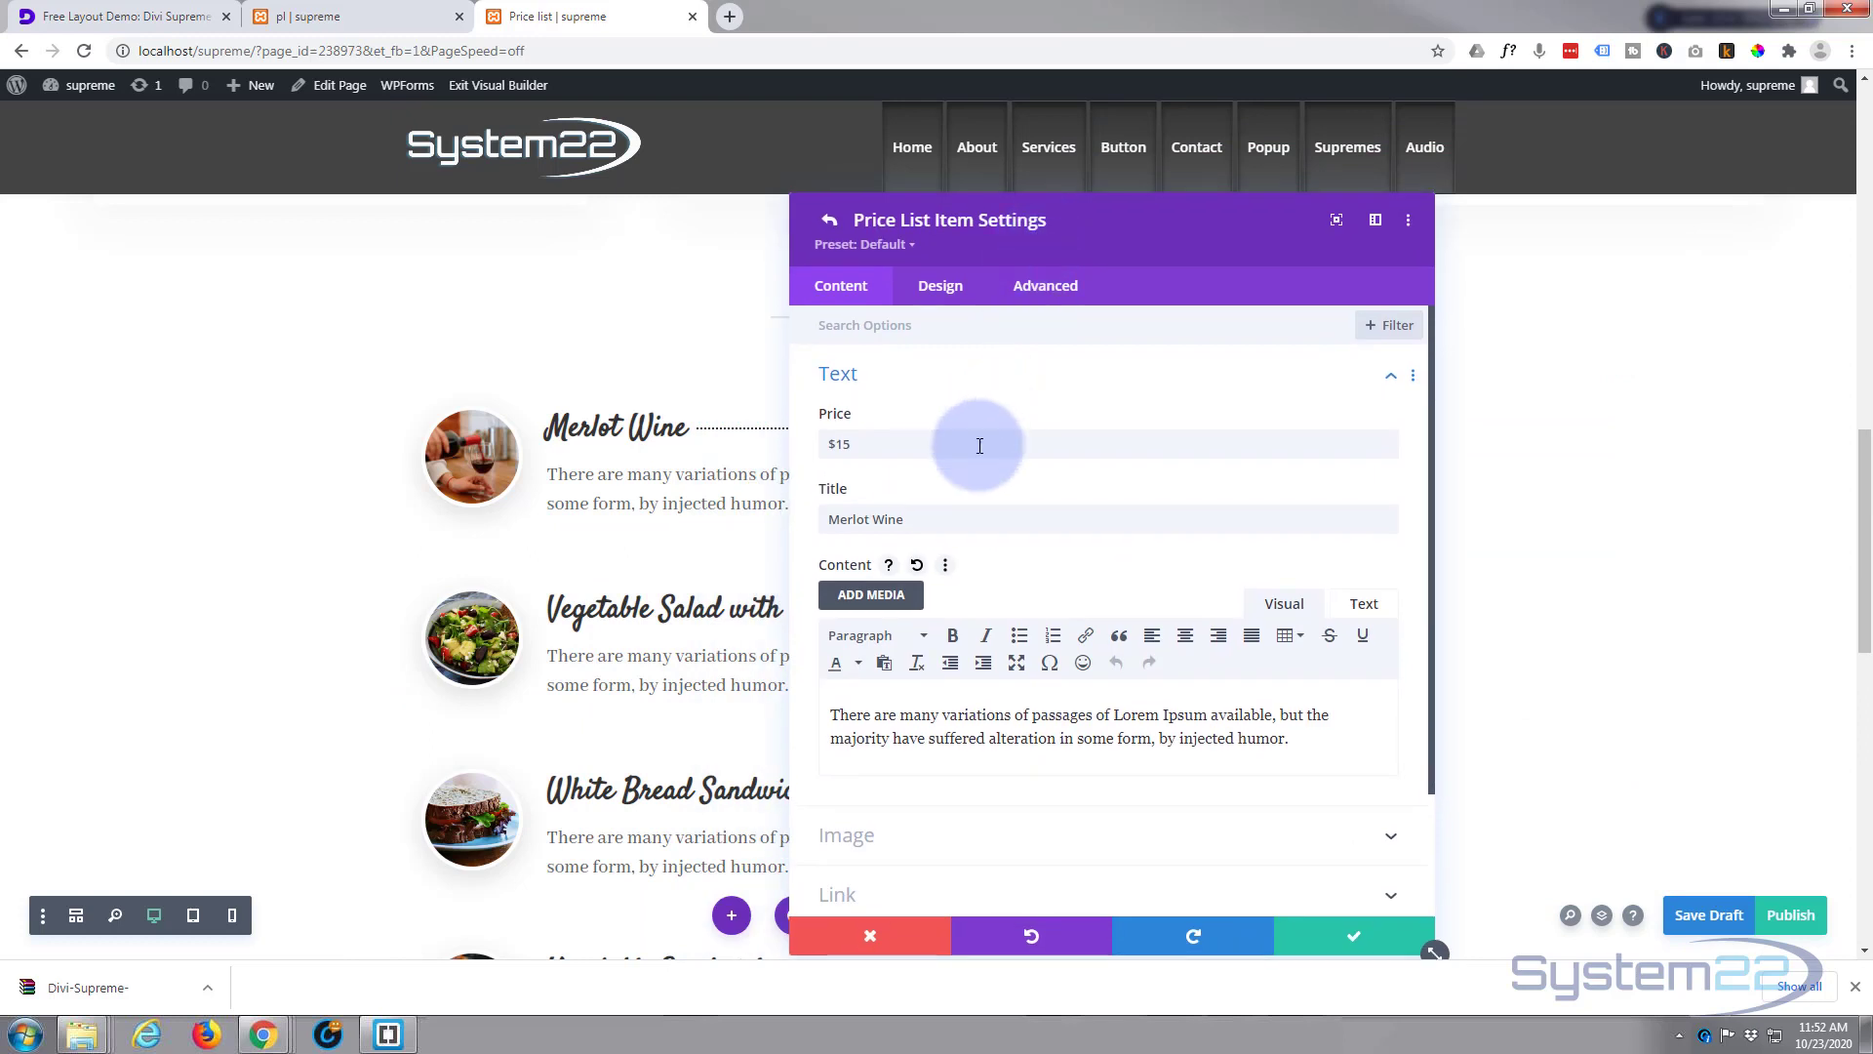
{"action": "left_click", "coordinate": [863, 441]}
{"action": "mouse_move", "coordinate": [860, 445]}
{"action": "left_mouse_down"}
{"action": "mouse_move", "coordinate": [843, 444]}
{"action": "mouse_move", "coordinate": [887, 443]}
{"action": "left_mouse_up"}
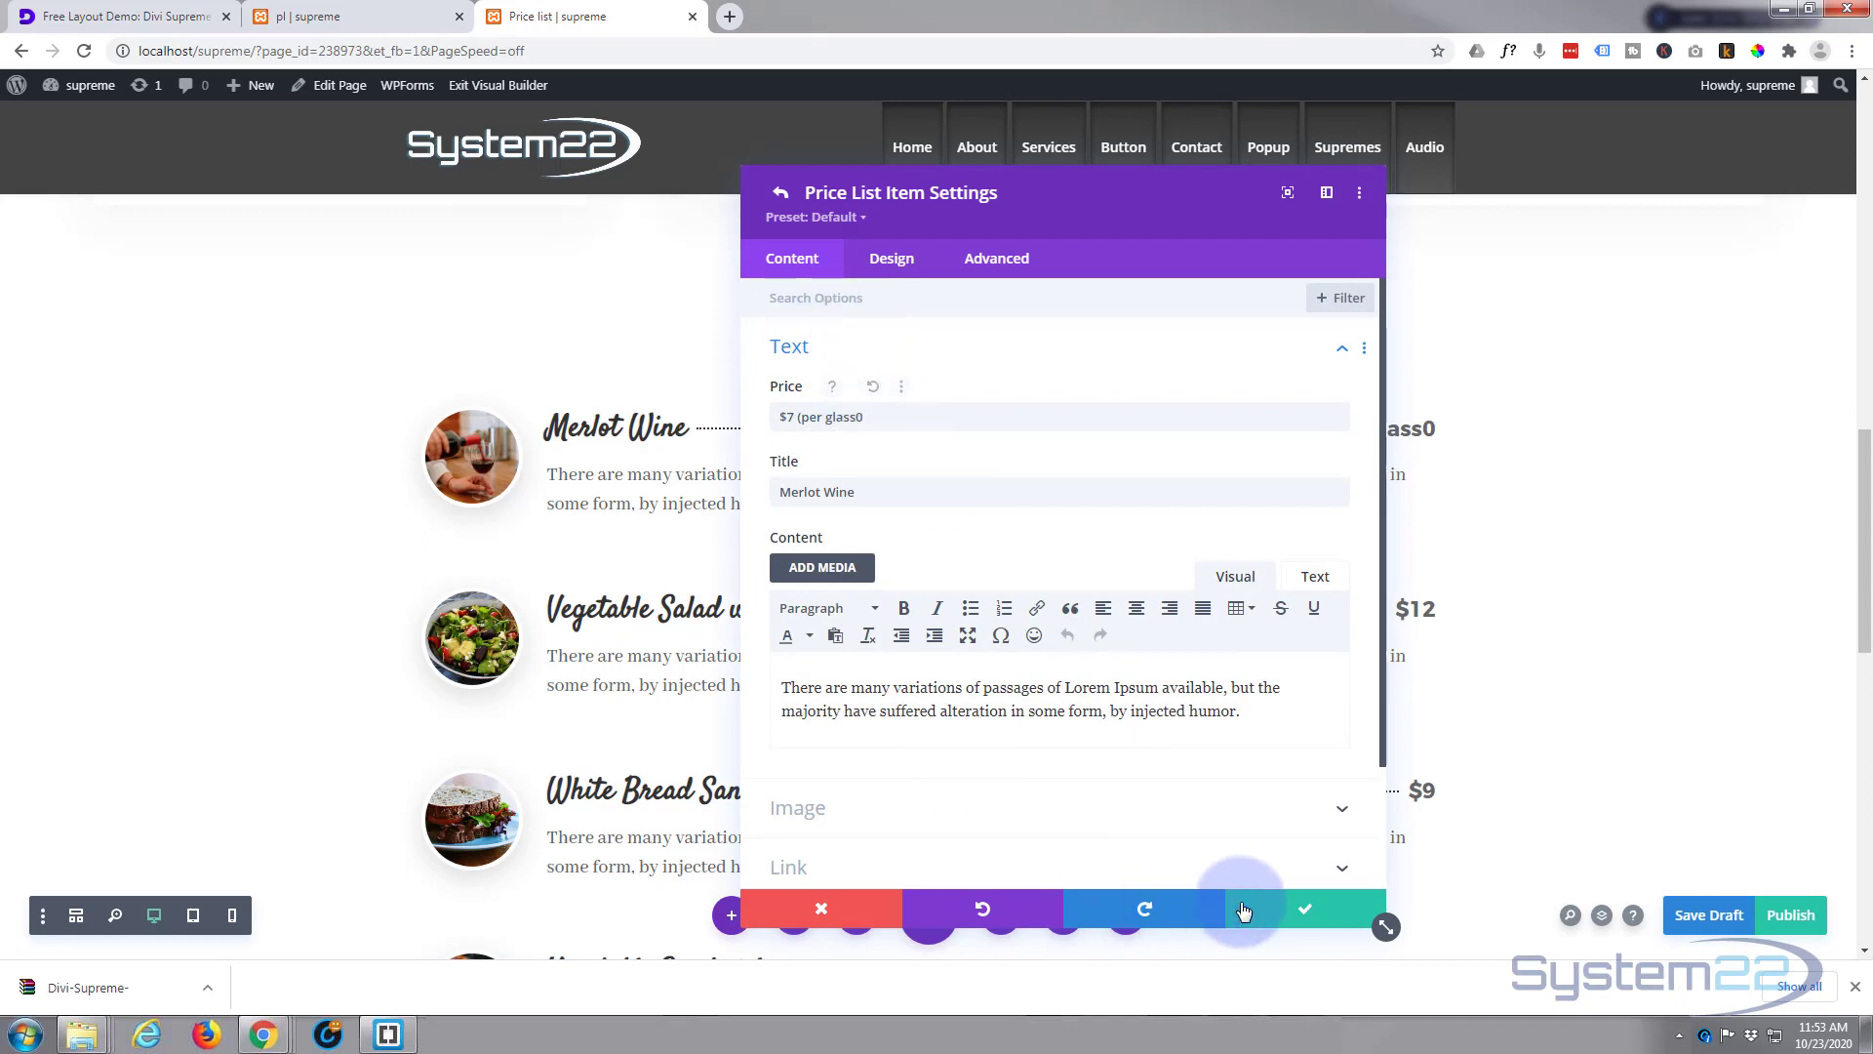
{"action": "left_click", "coordinate": [1298, 908]}
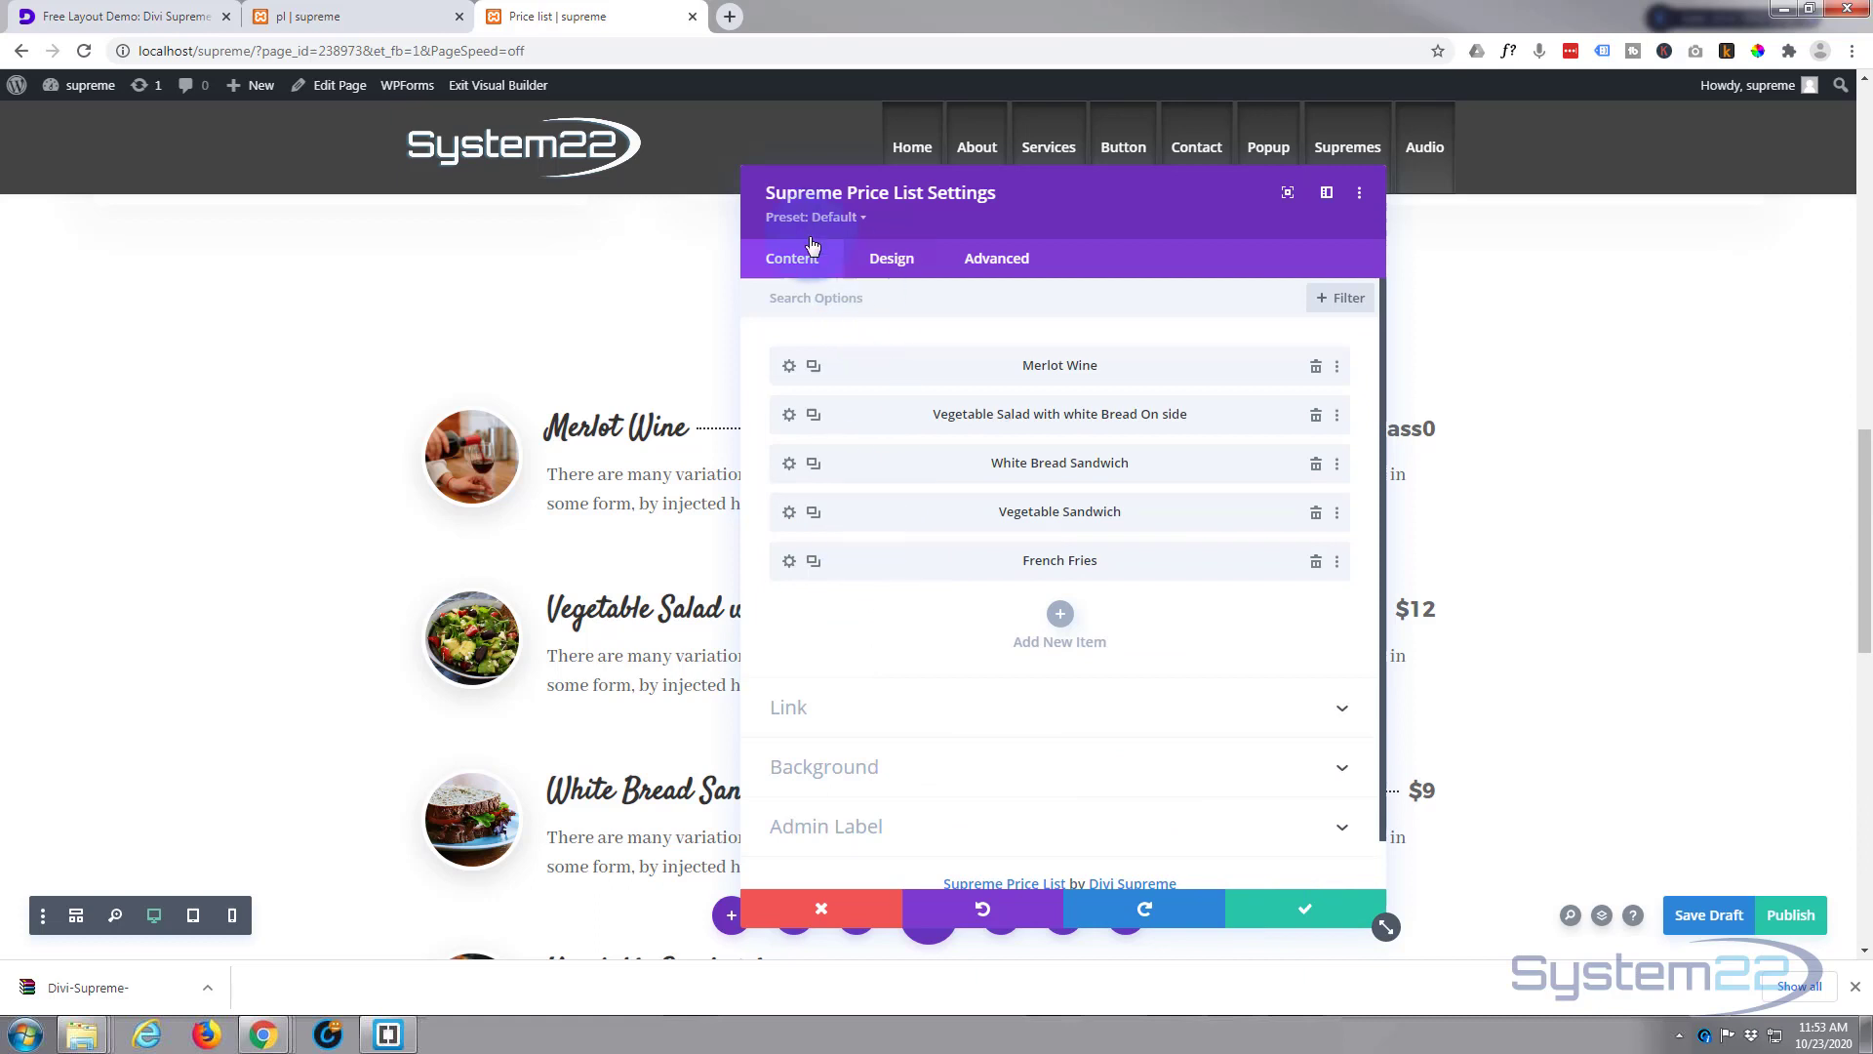
Step: Review Demo #2's Title Text font settings, close its settings, and scroll down to Demo #3
{"action": "left_click", "coordinate": [895, 264]}
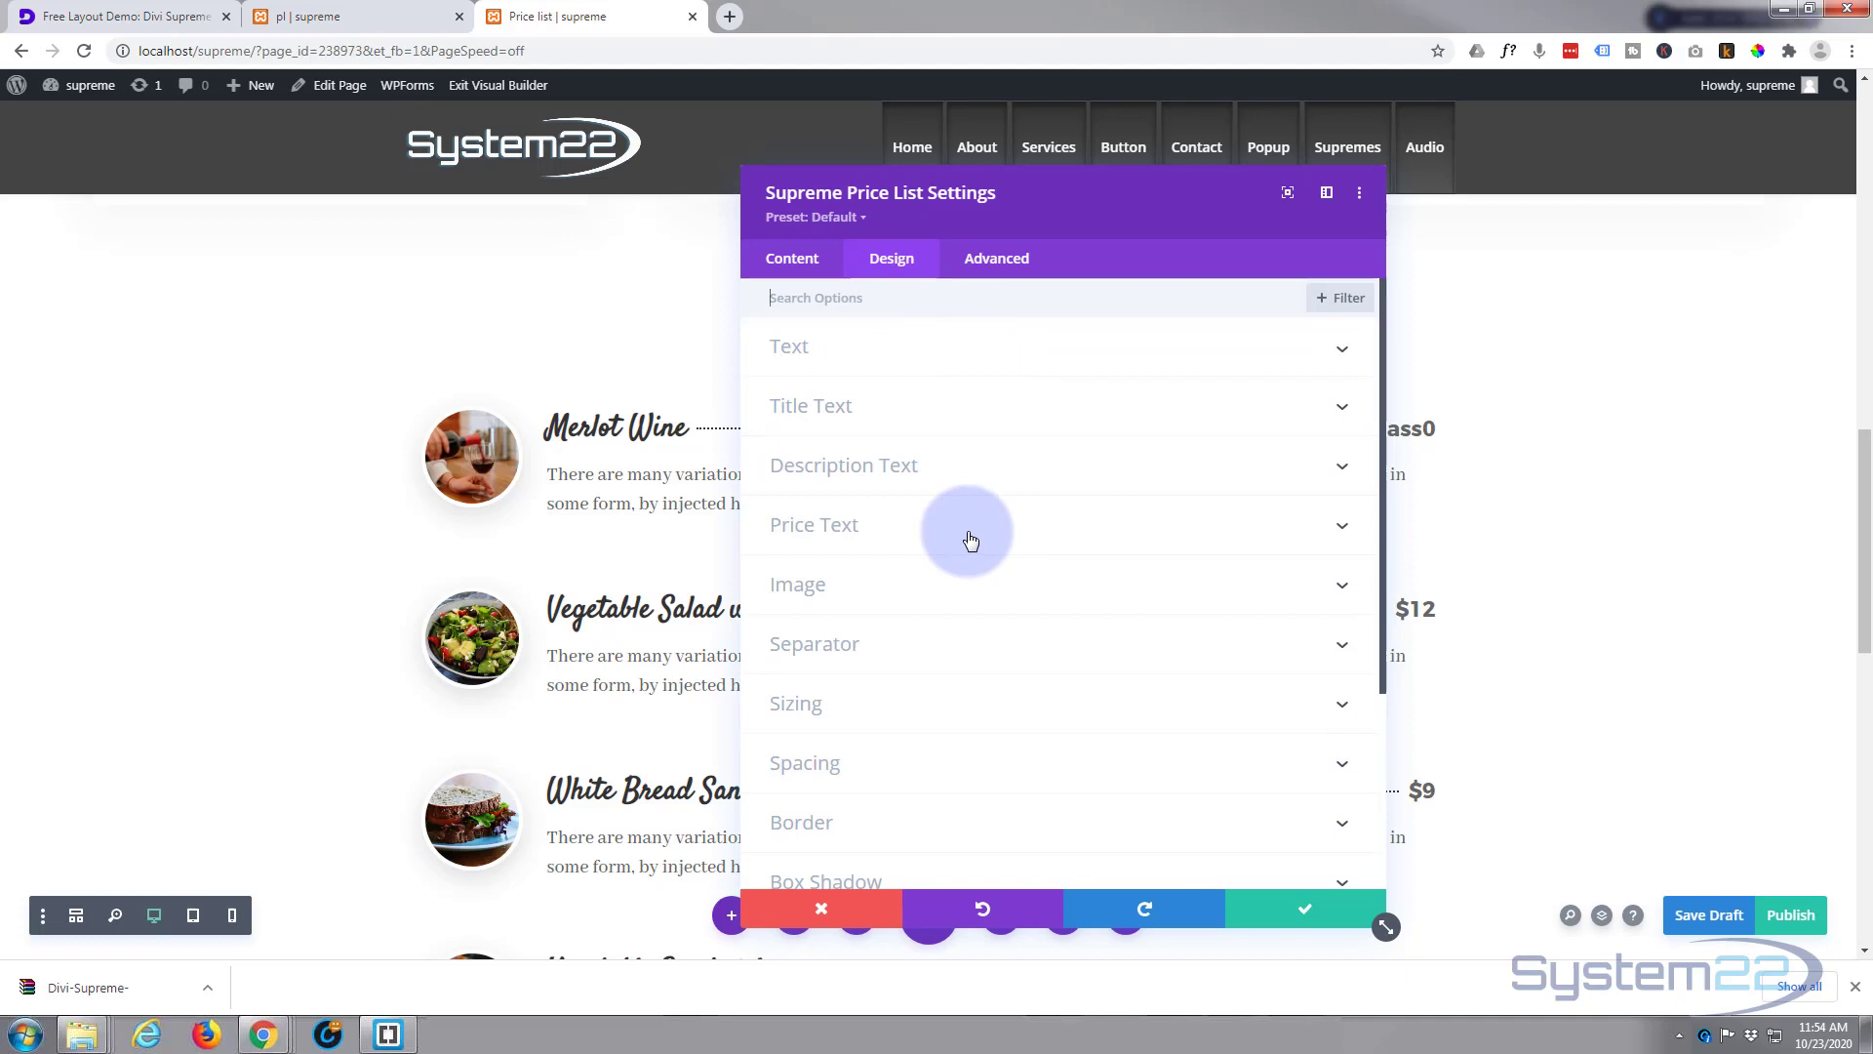
{"action": "left_click", "coordinate": [945, 403]}
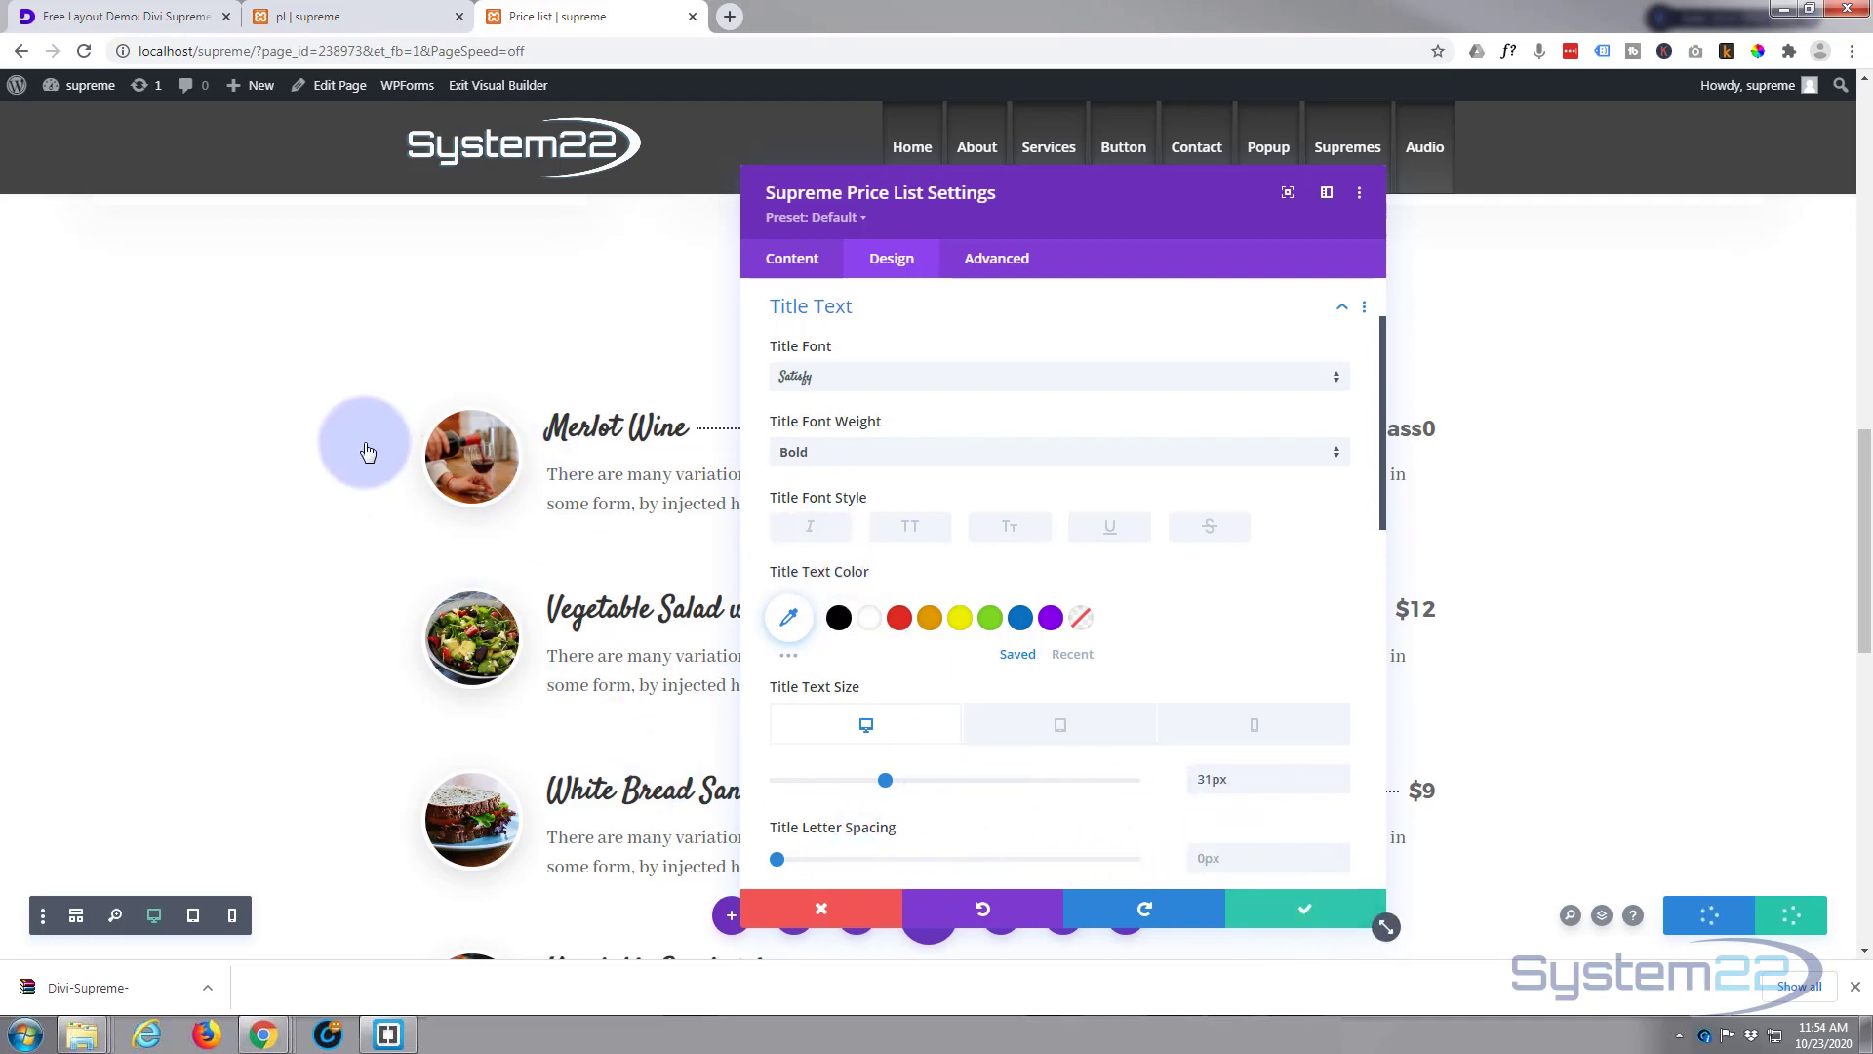
{"action": "left_click", "coordinate": [1305, 910]}
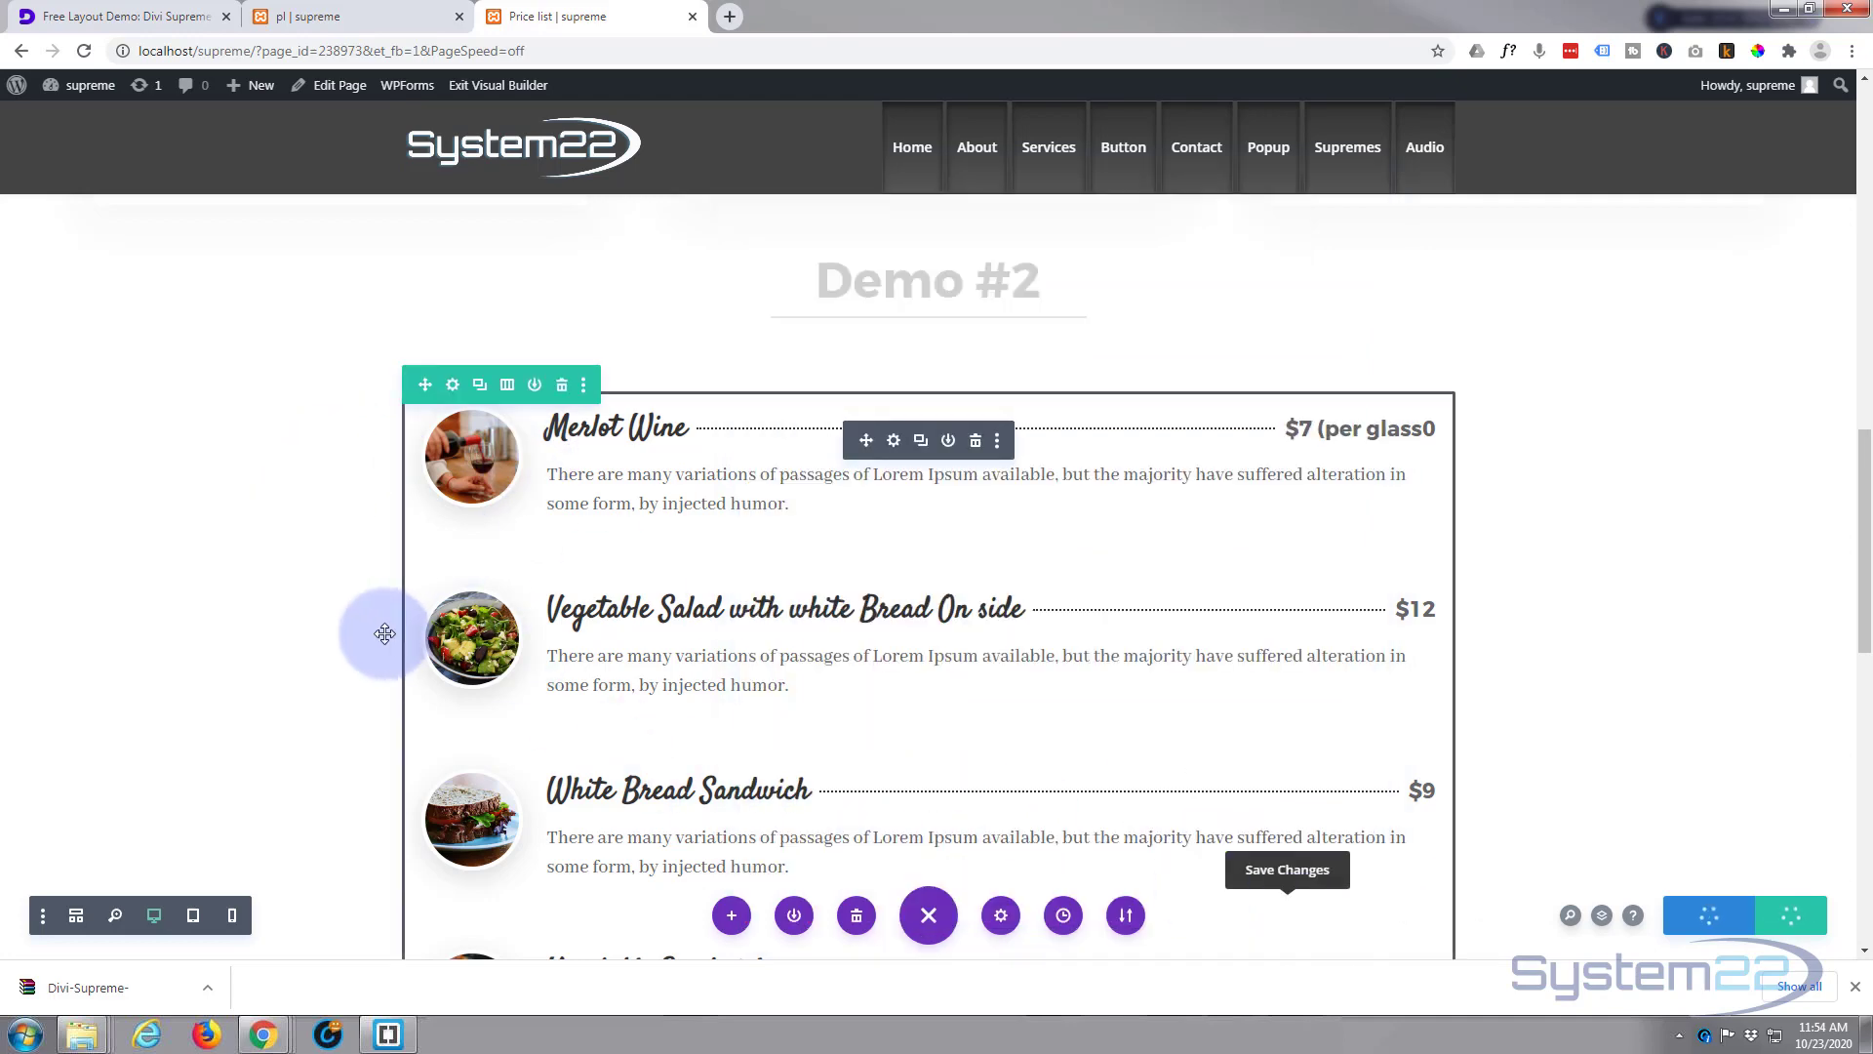
{"action": "scroll", "coordinate": [302, 633], "scroll_direction": "down", "scroll_amount": 10}
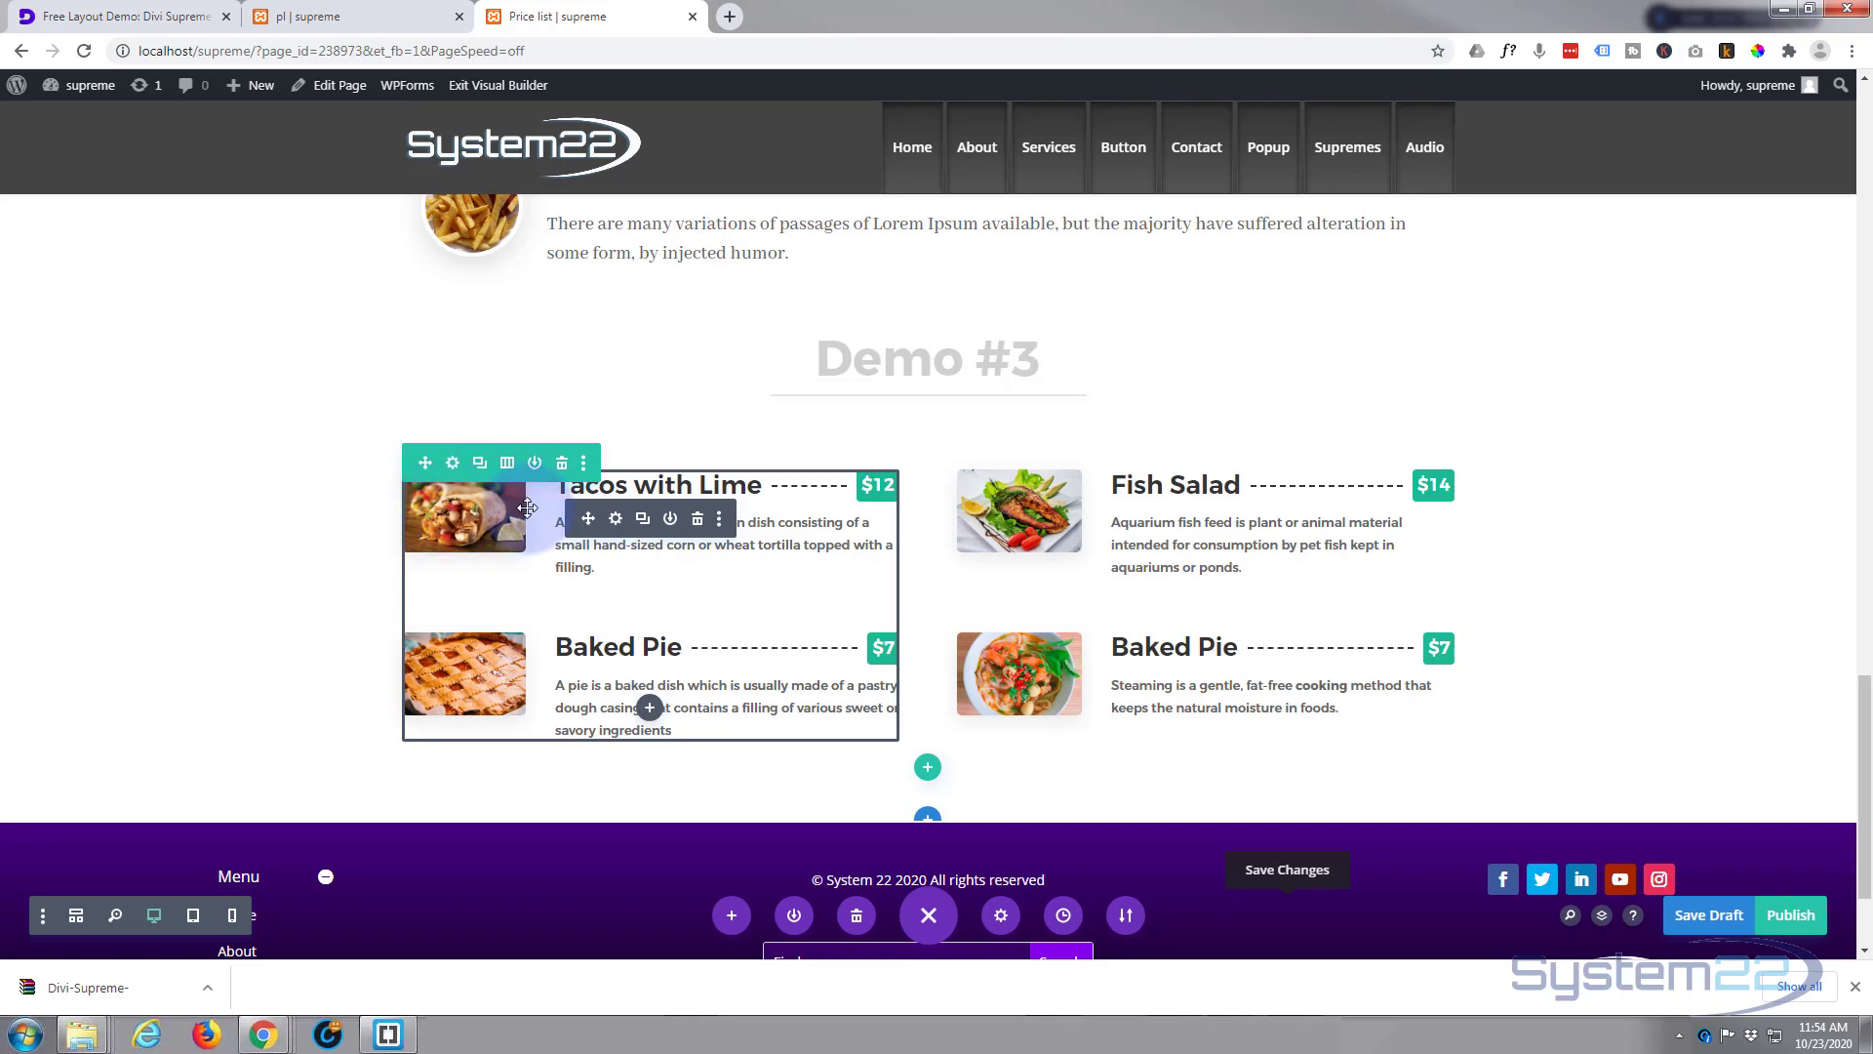
Step: Swap the Tacos with Lime item's burrito image for the salmon salad photo pexels-dana-tentis-262959.jpg
{"action": "left_click", "coordinate": [615, 525]}
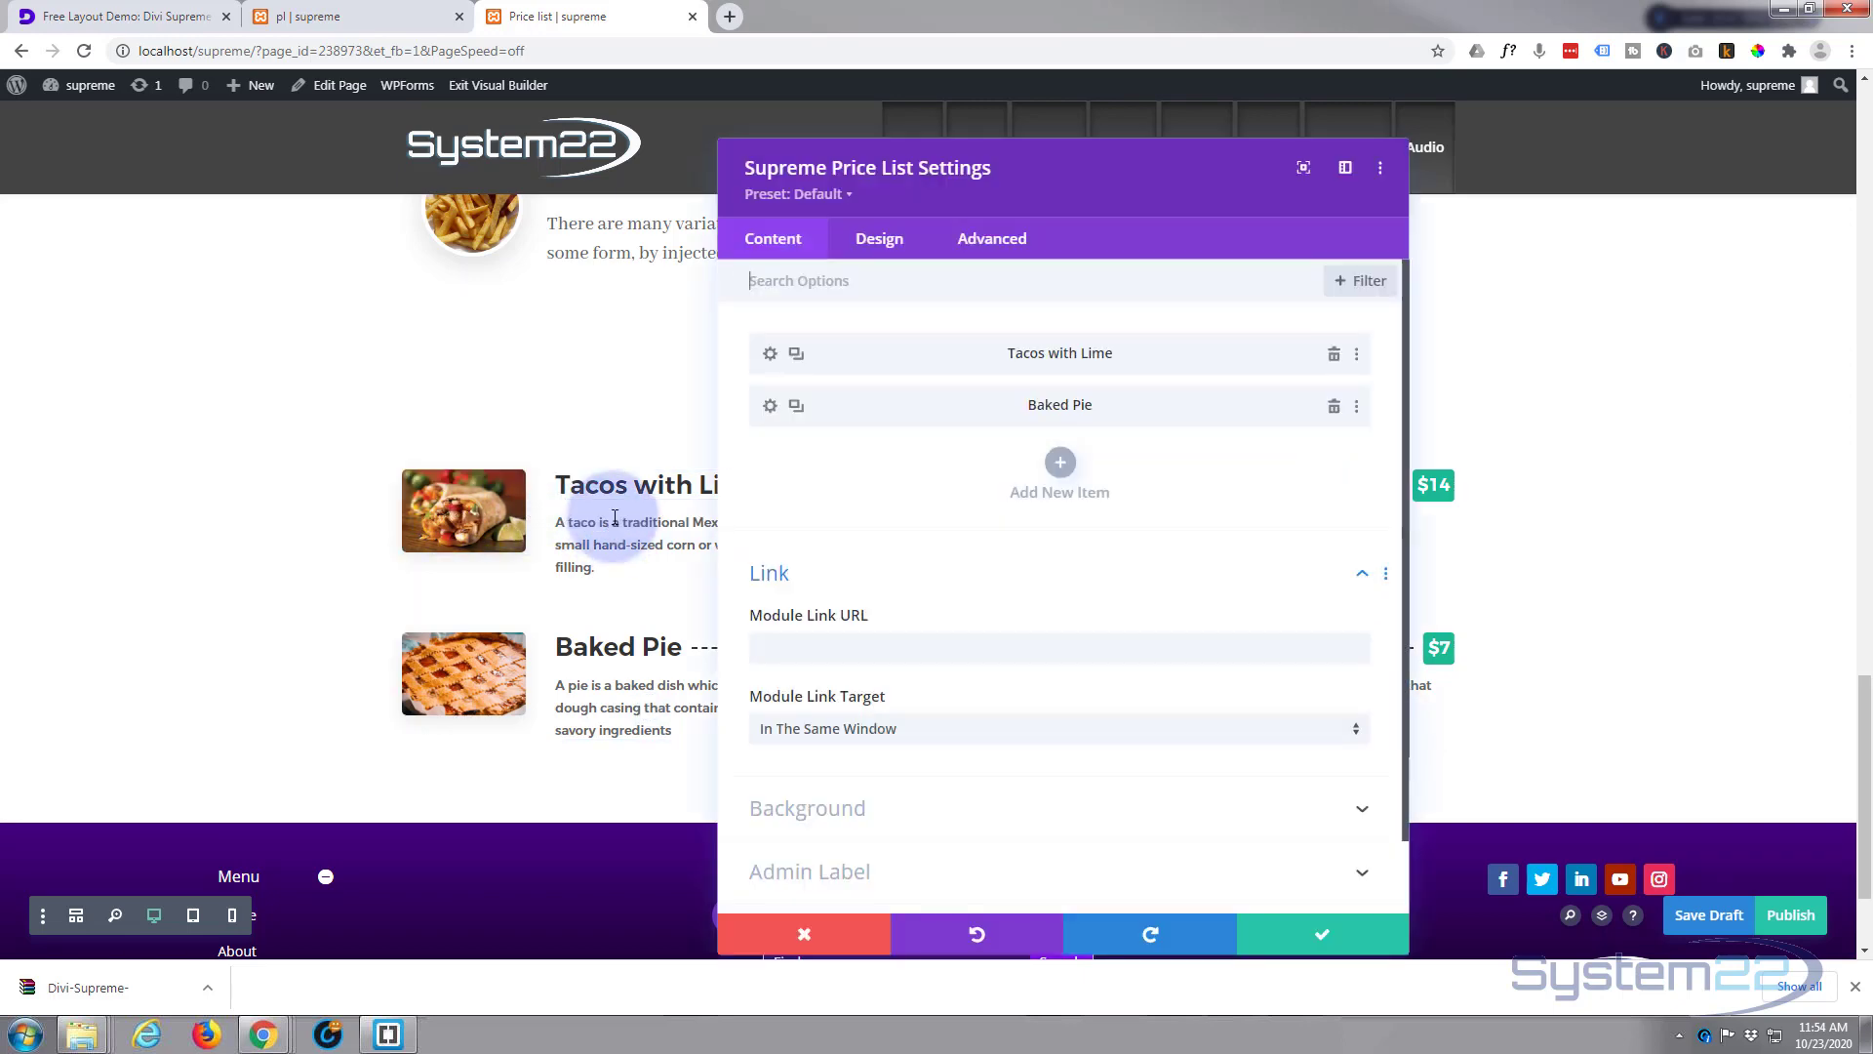
{"action": "left_click", "coordinate": [790, 367]}
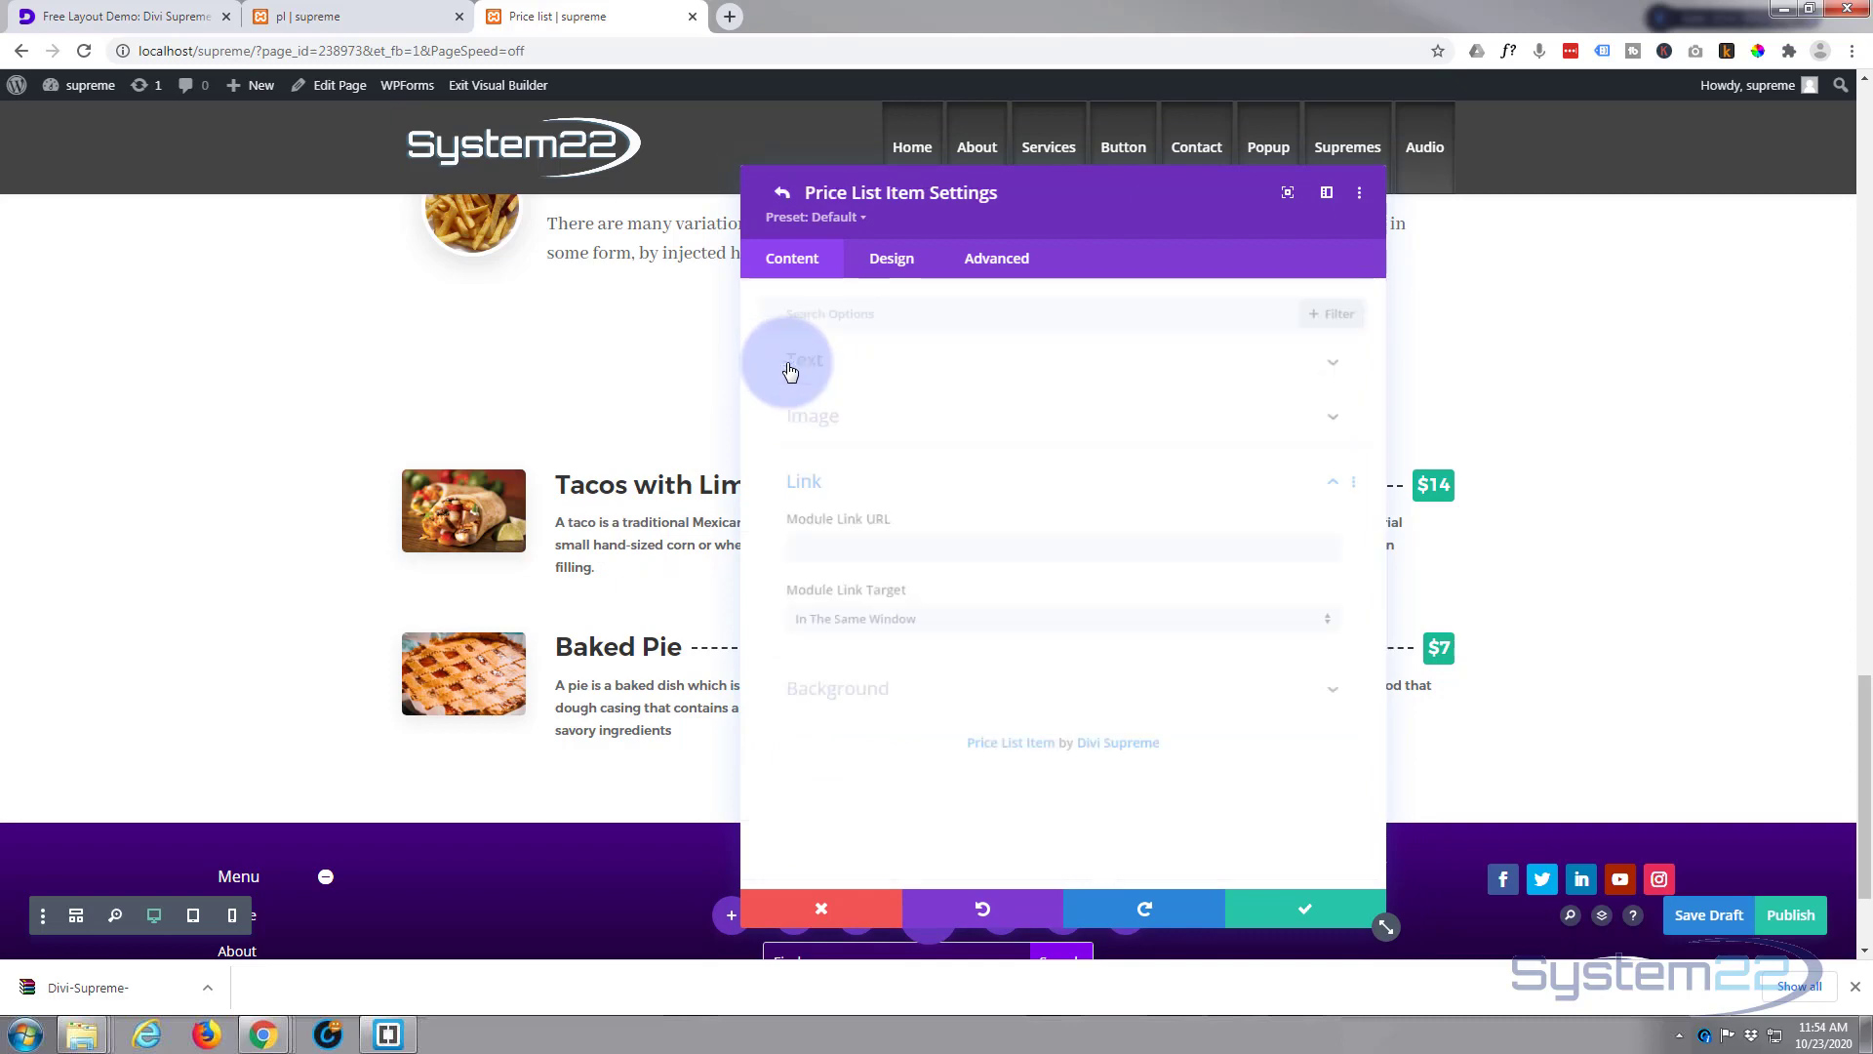
{"action": "left_click", "coordinate": [883, 418]}
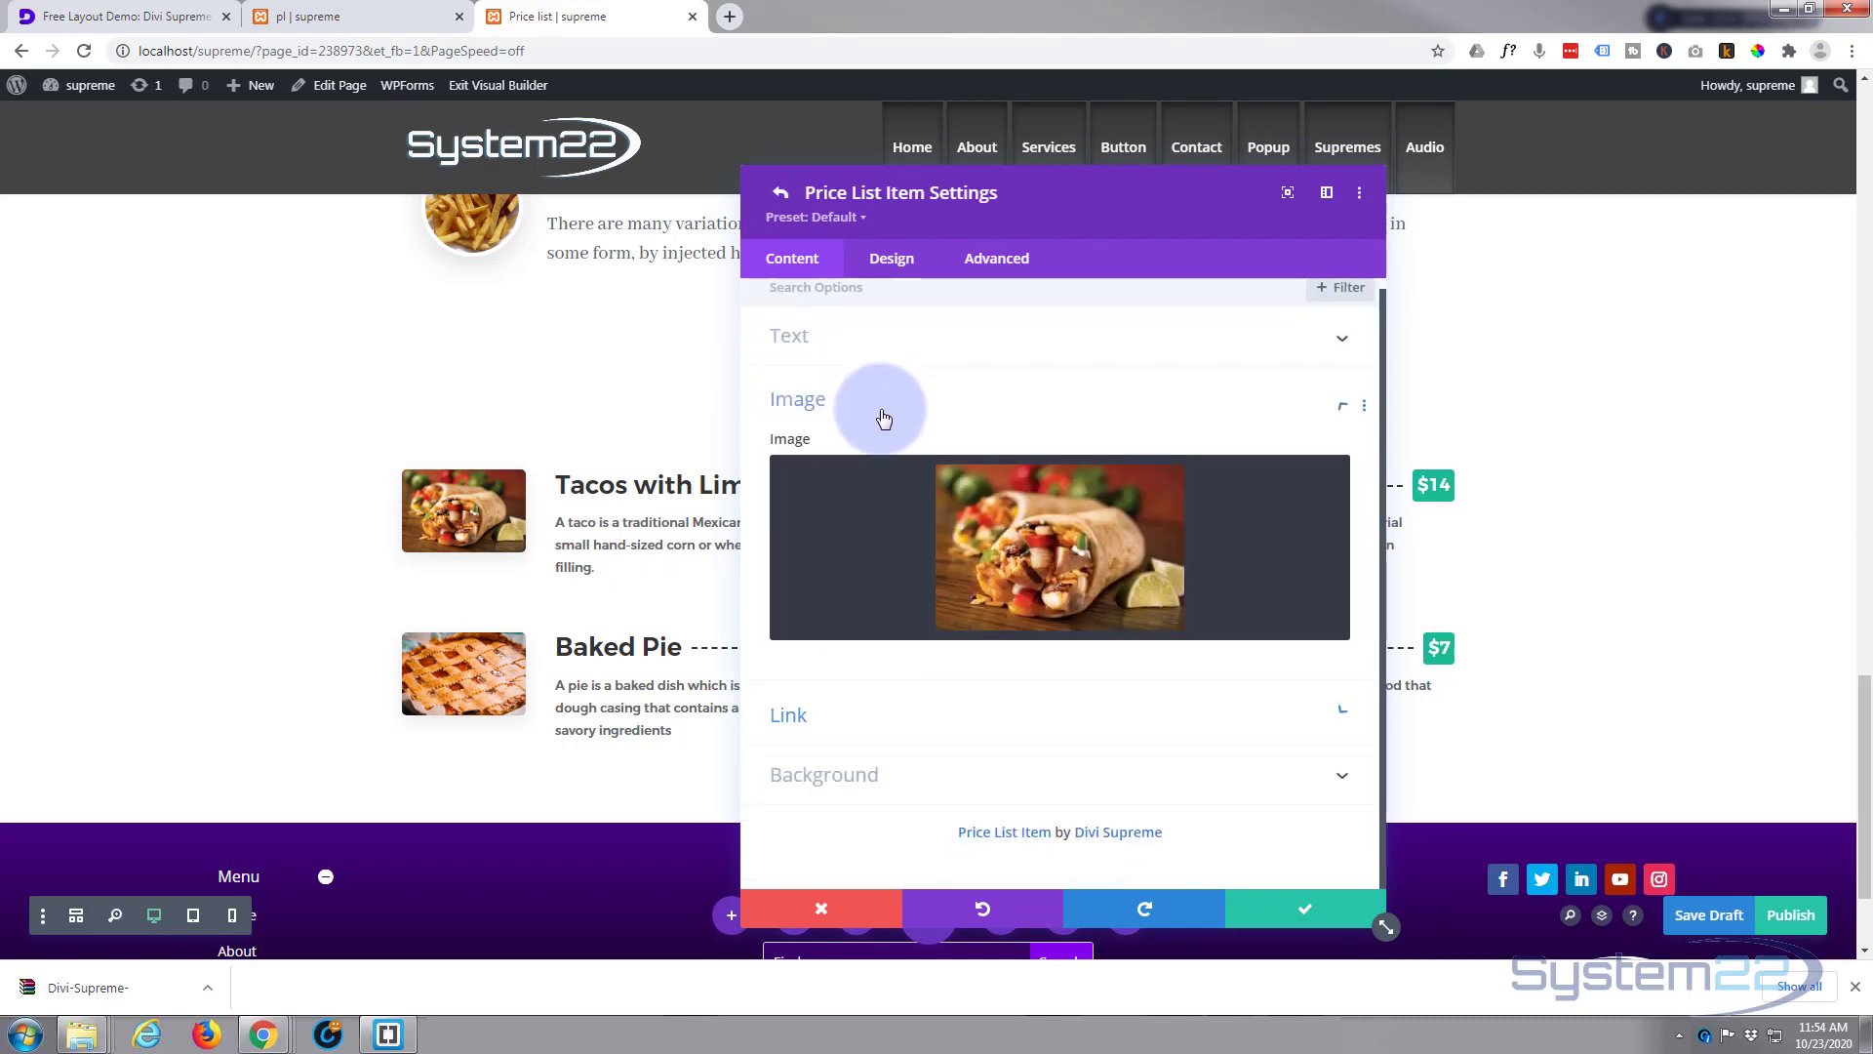
{"action": "left_click", "coordinate": [1078, 551]}
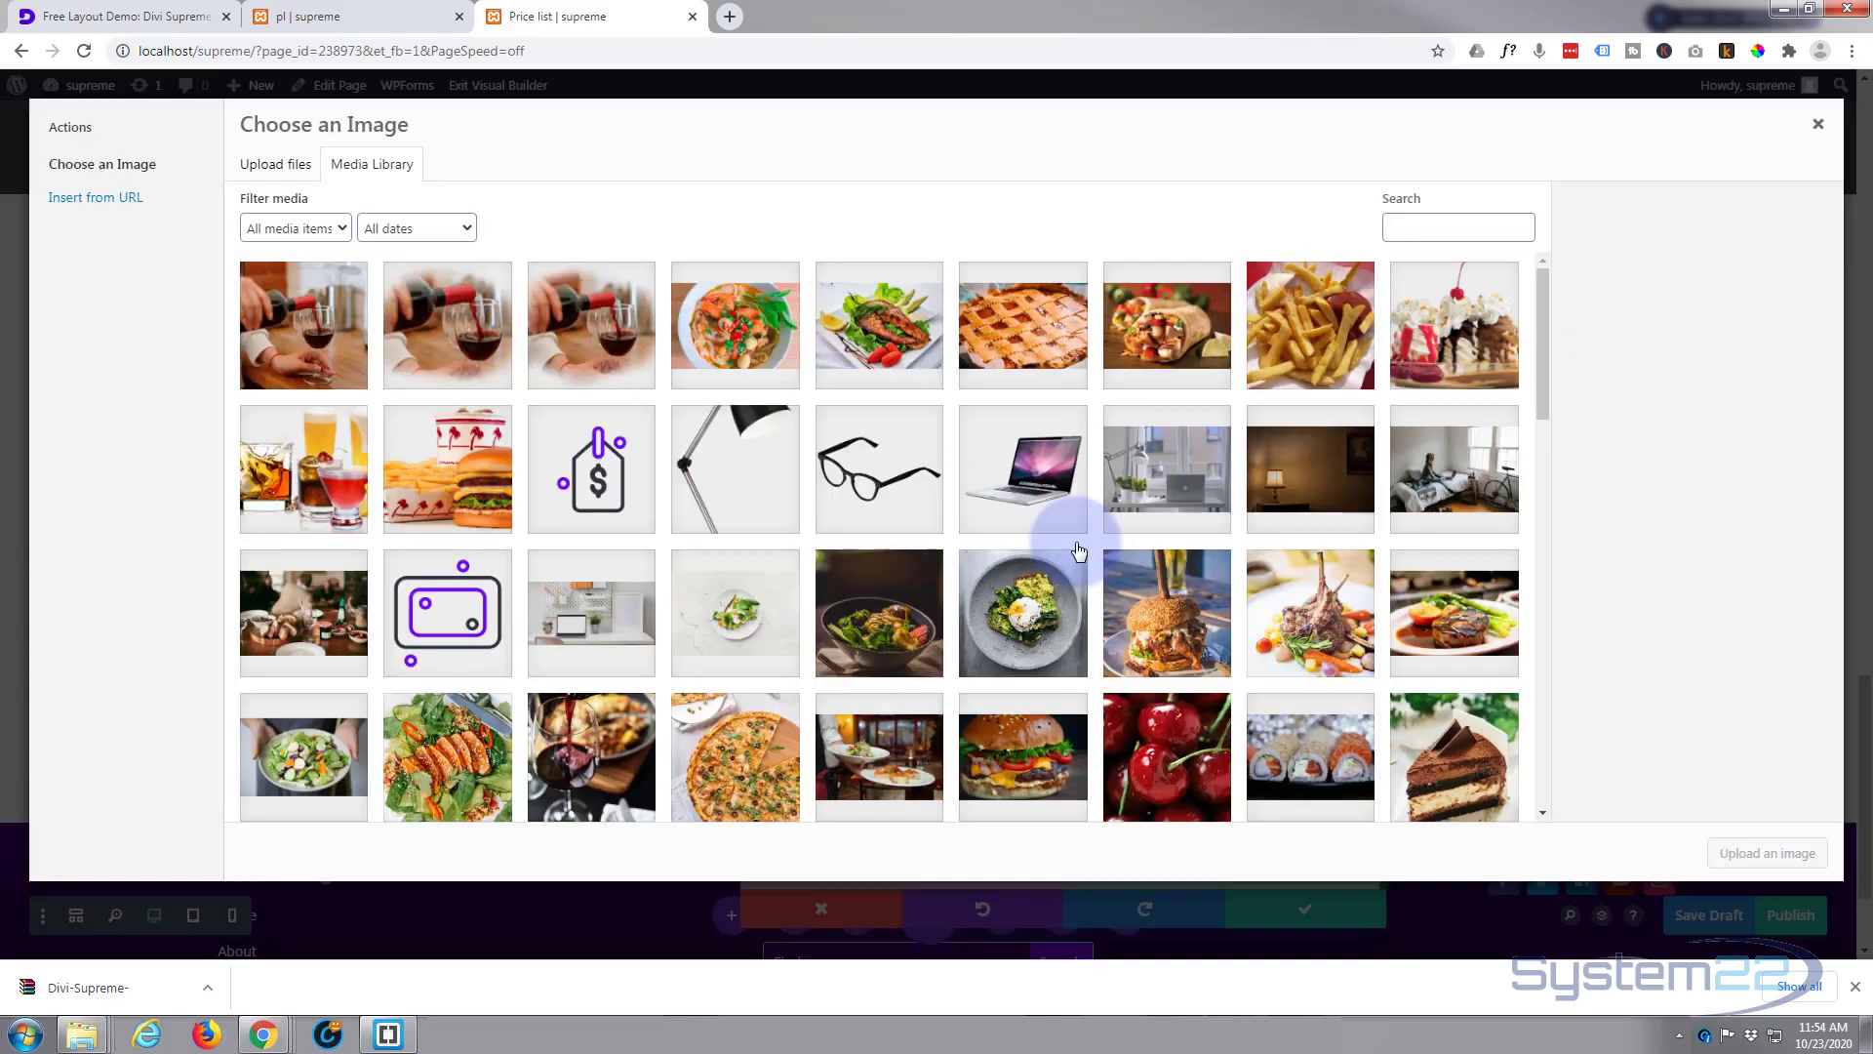
{"action": "left_click", "coordinate": [878, 322]}
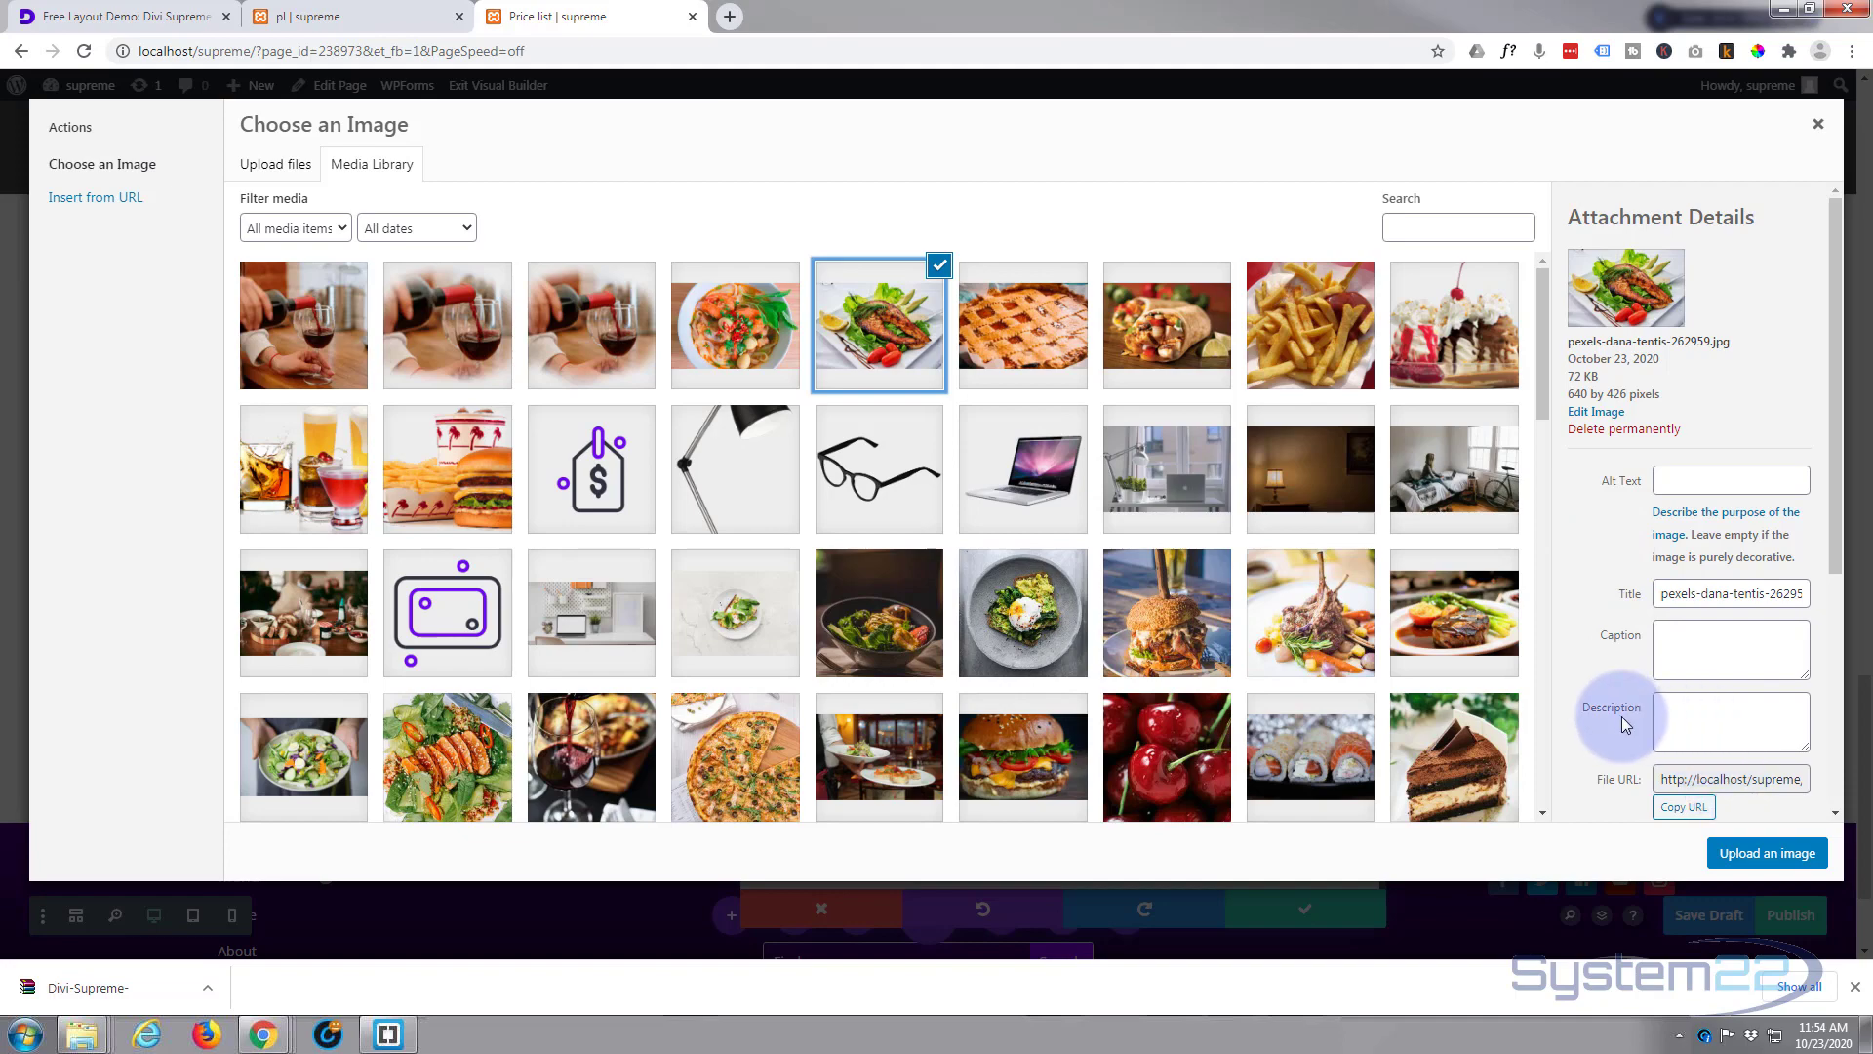
{"action": "left_click", "coordinate": [1761, 855]}
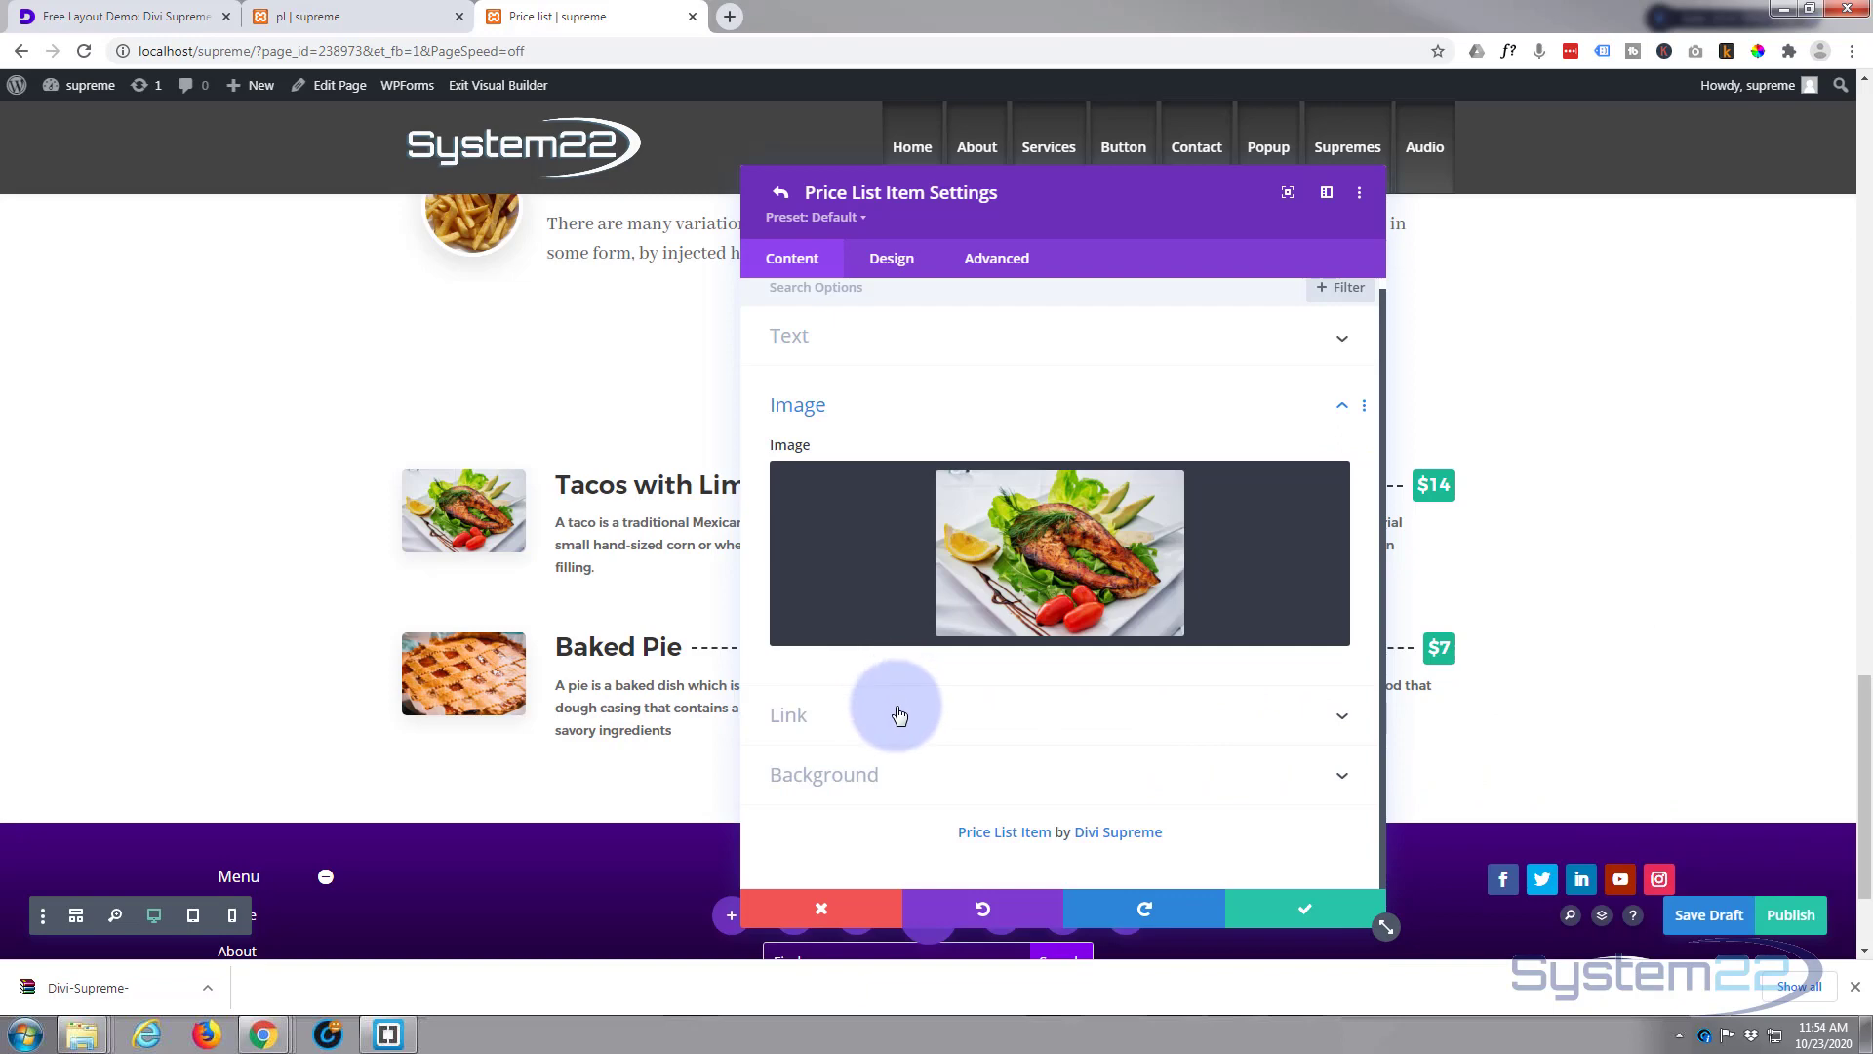
Step: Retitle the first Demo #3 item from 'Tacos with Lime' to 'Chicken with Lime'
{"action": "left_click", "coordinate": [903, 349]}
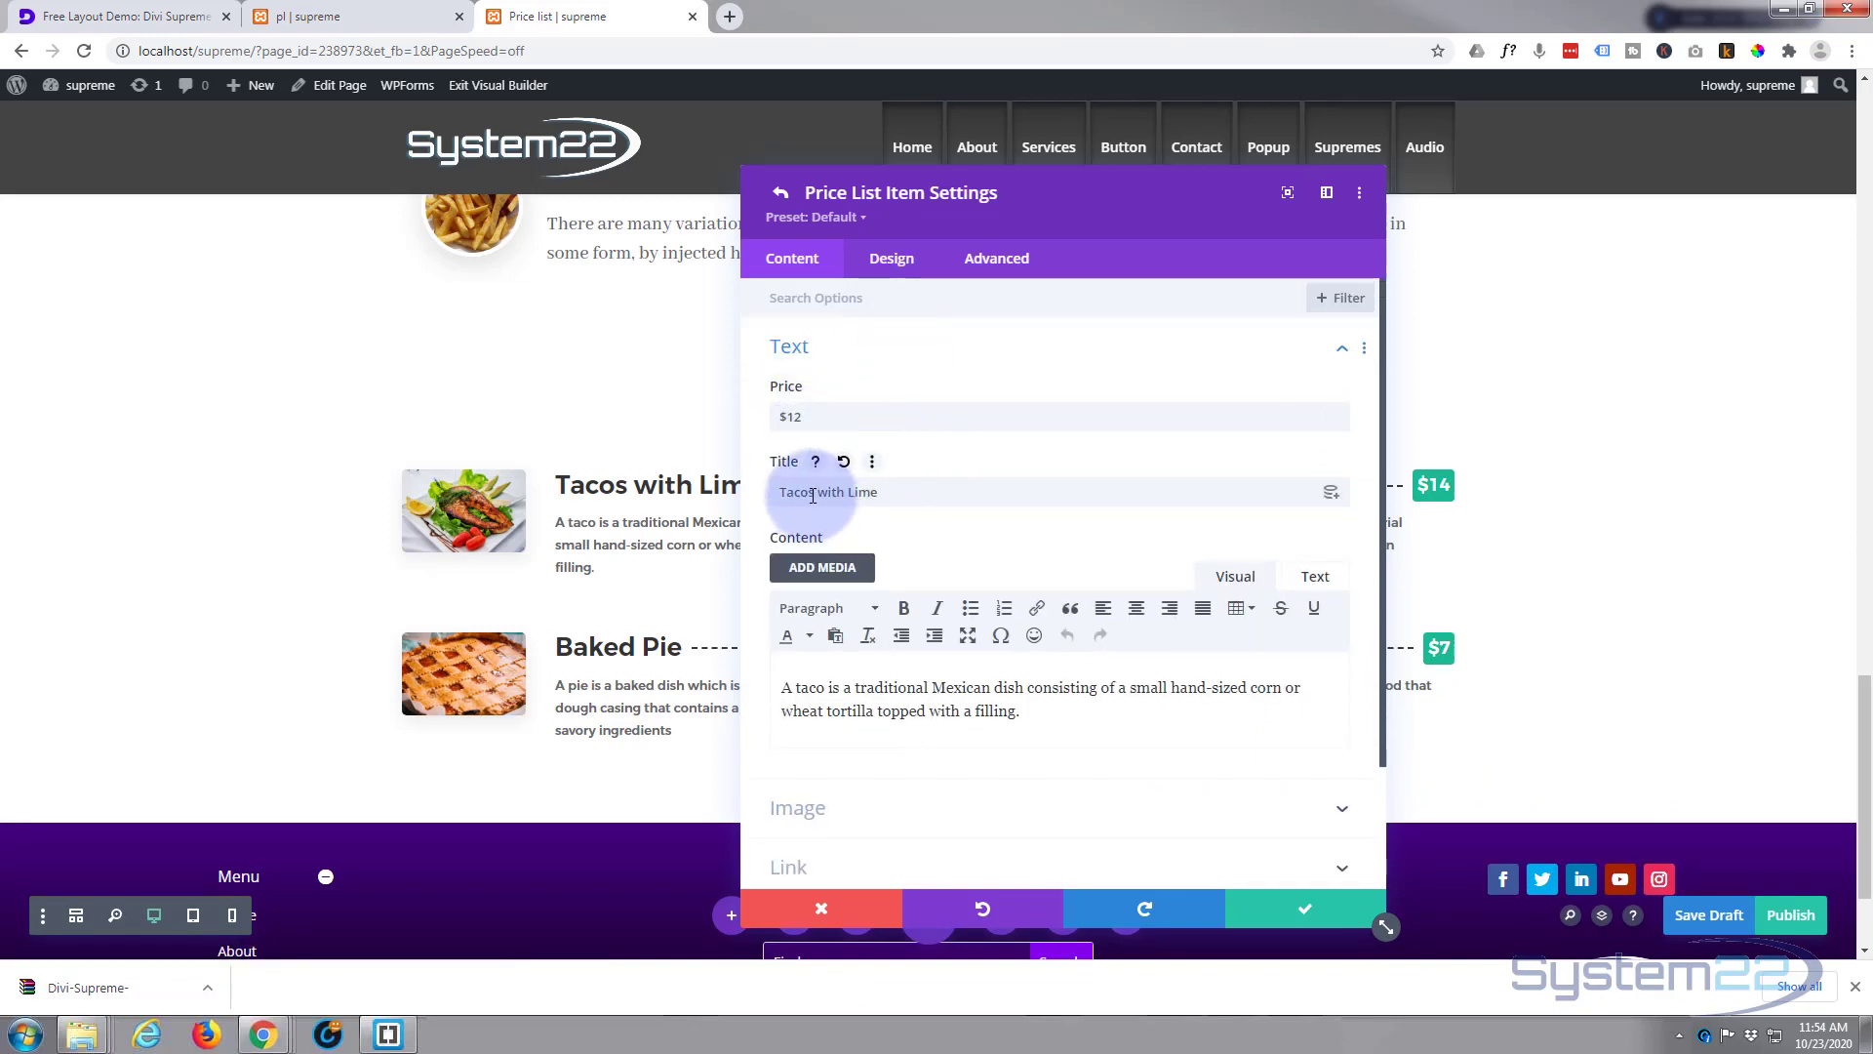
{"action": "left_click_drag", "start_coordinate": [813, 497], "coordinate": [758, 494]}
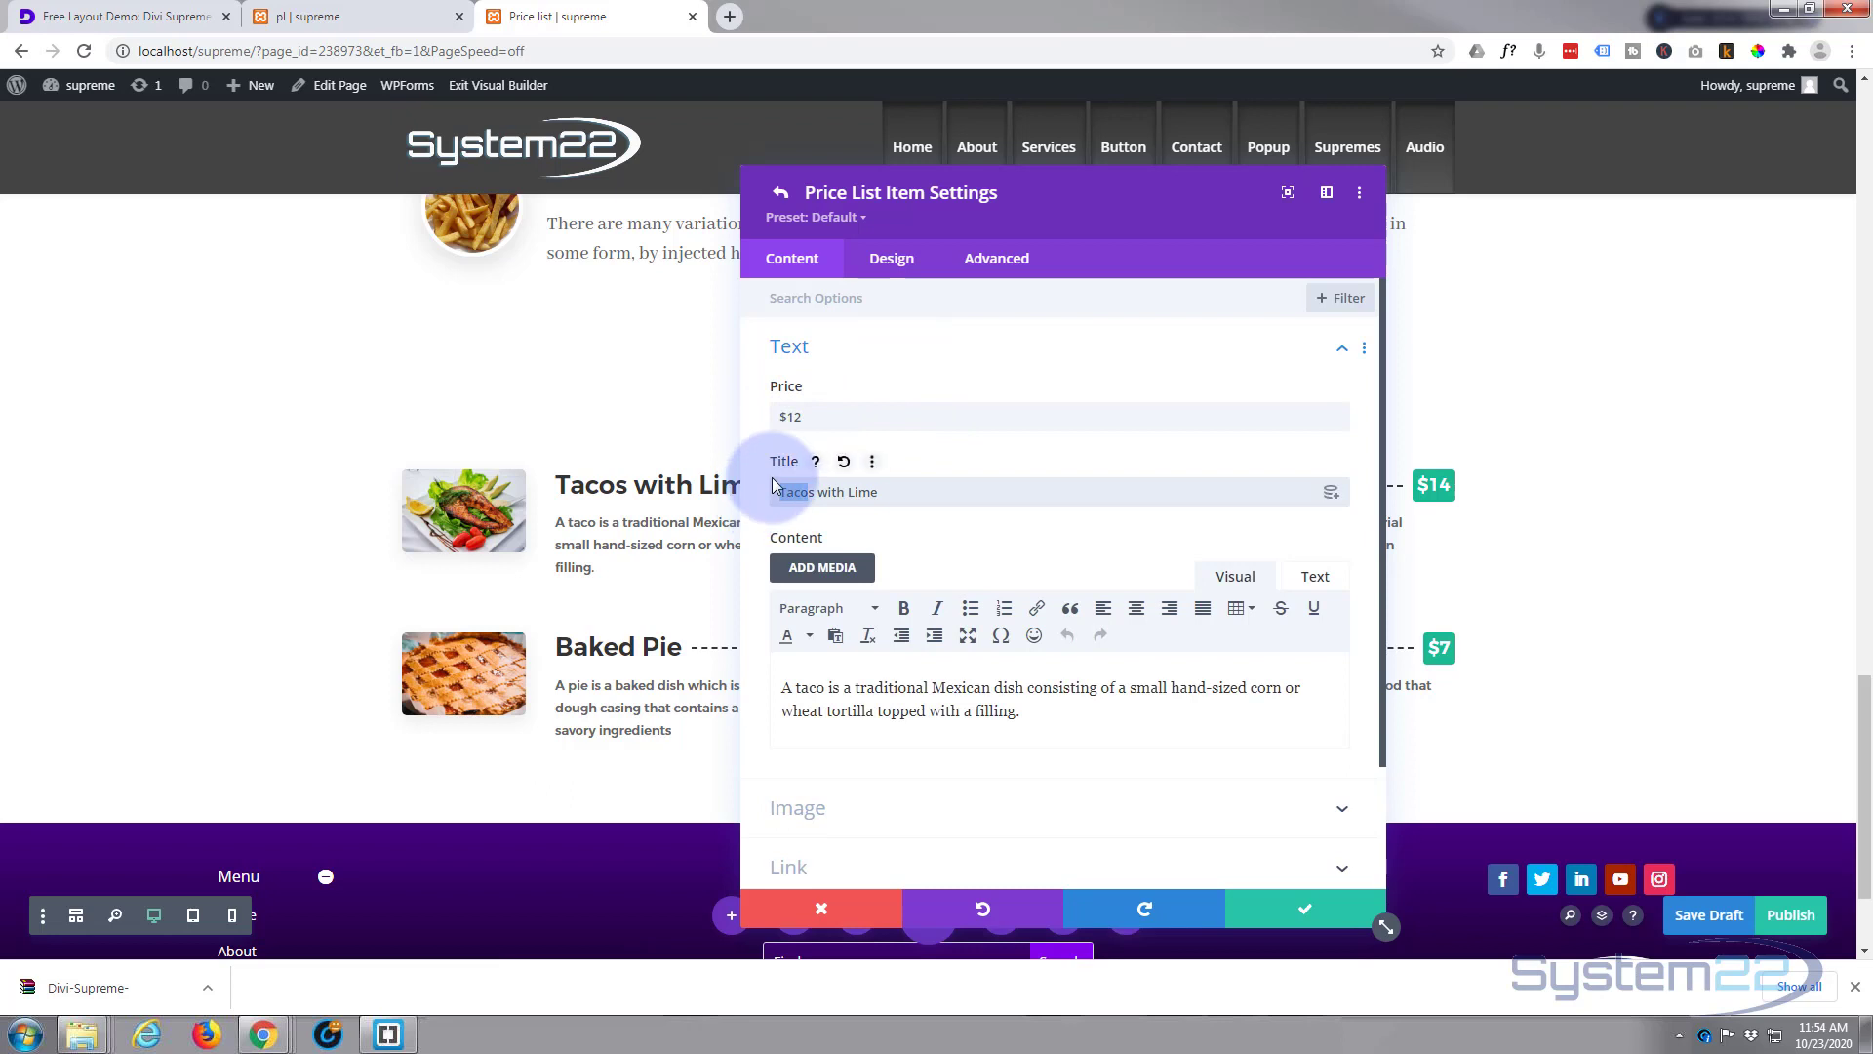
{"action": "type", "text": "Chicken"}
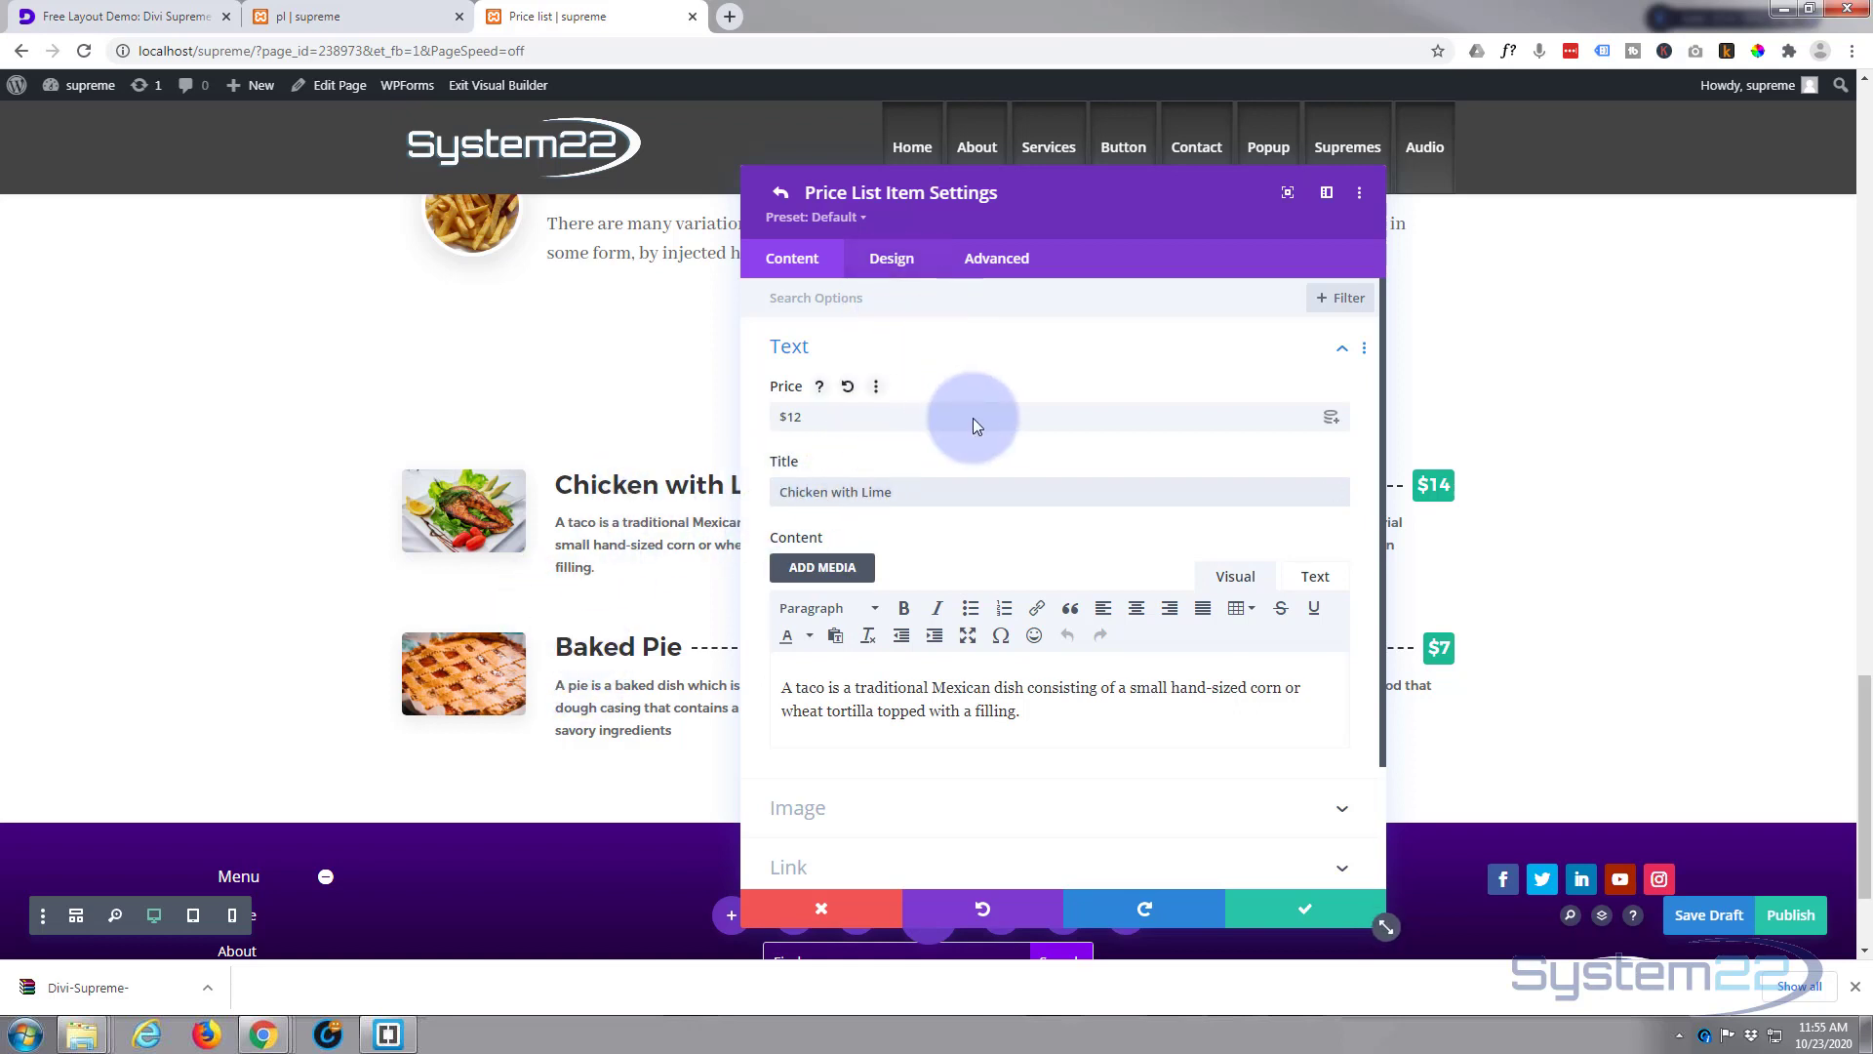
{"action": "scroll", "coordinate": [974, 418], "scroll_direction": "down", "scroll_amount": 2}
{"action": "left_click_drag", "start_coordinate": [1086, 205], "coordinate": [1486, 235]}
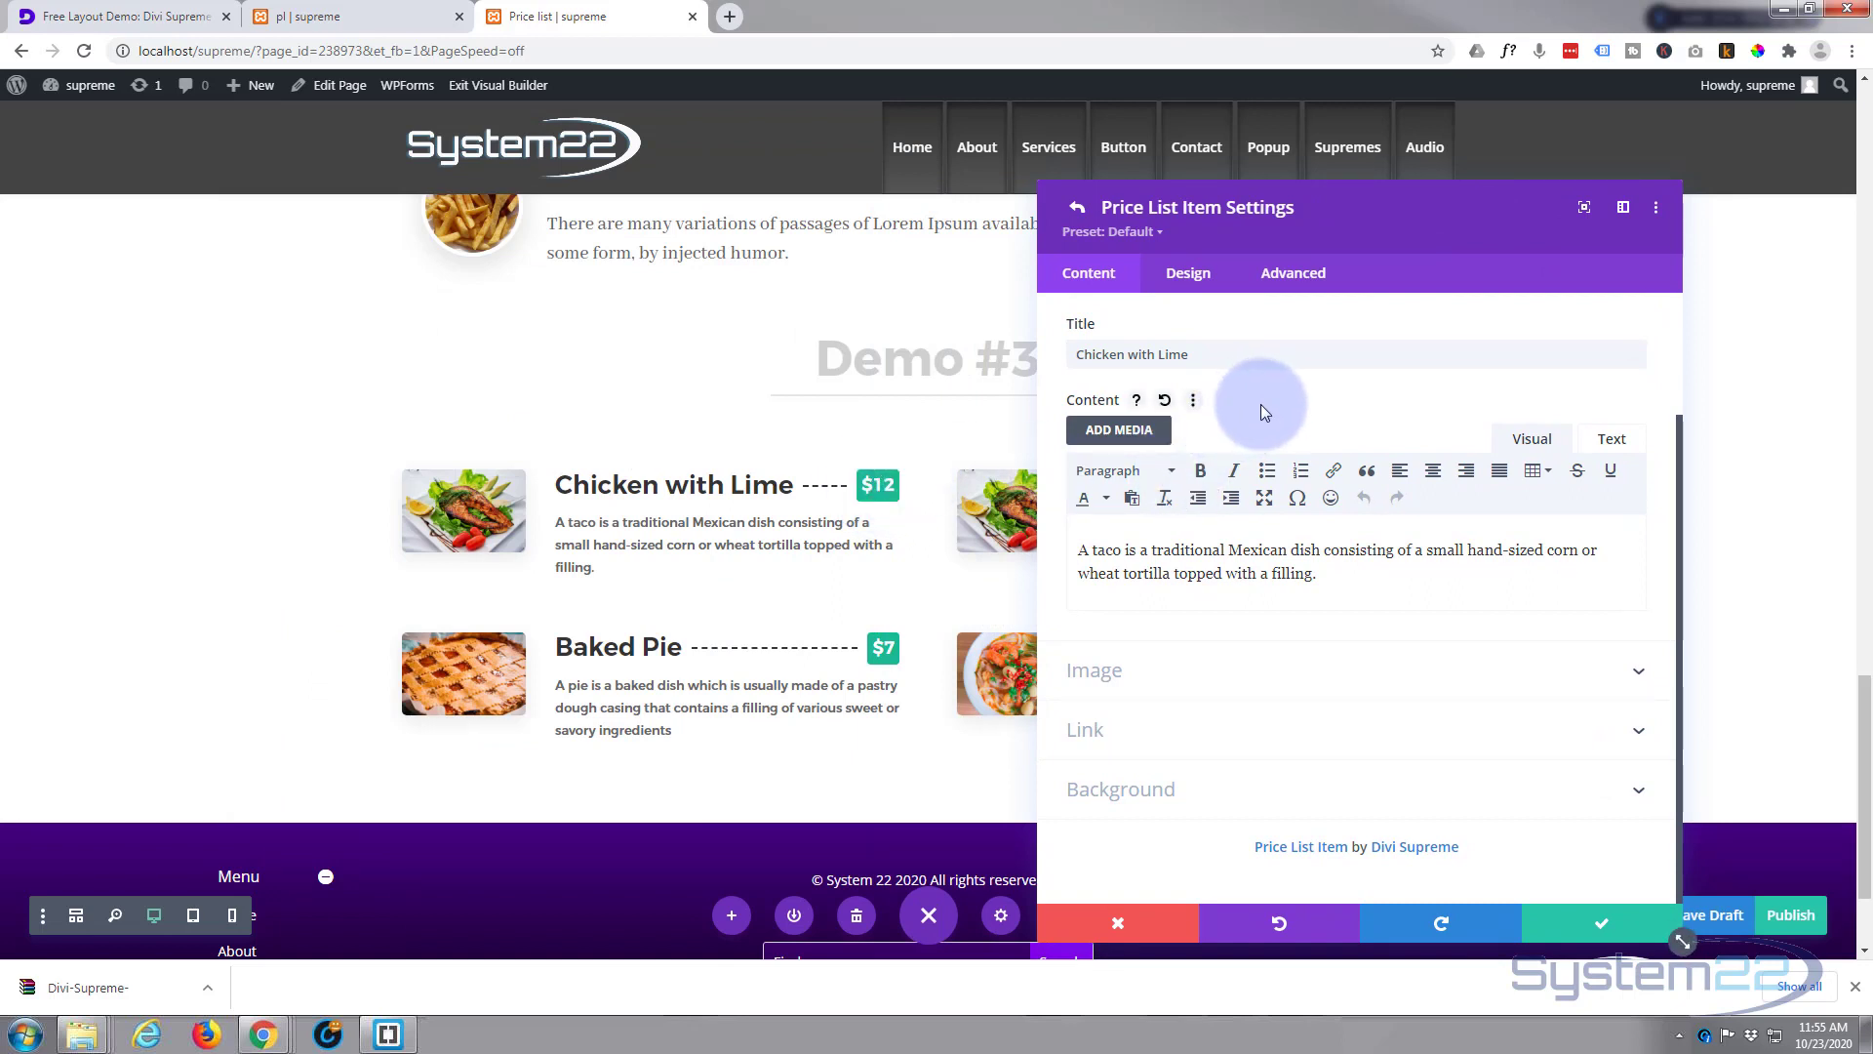
Step: Set the left Demo #3 list's Price Background Color to purple #8300e9 and save
{"action": "left_click", "coordinate": [1589, 926]}
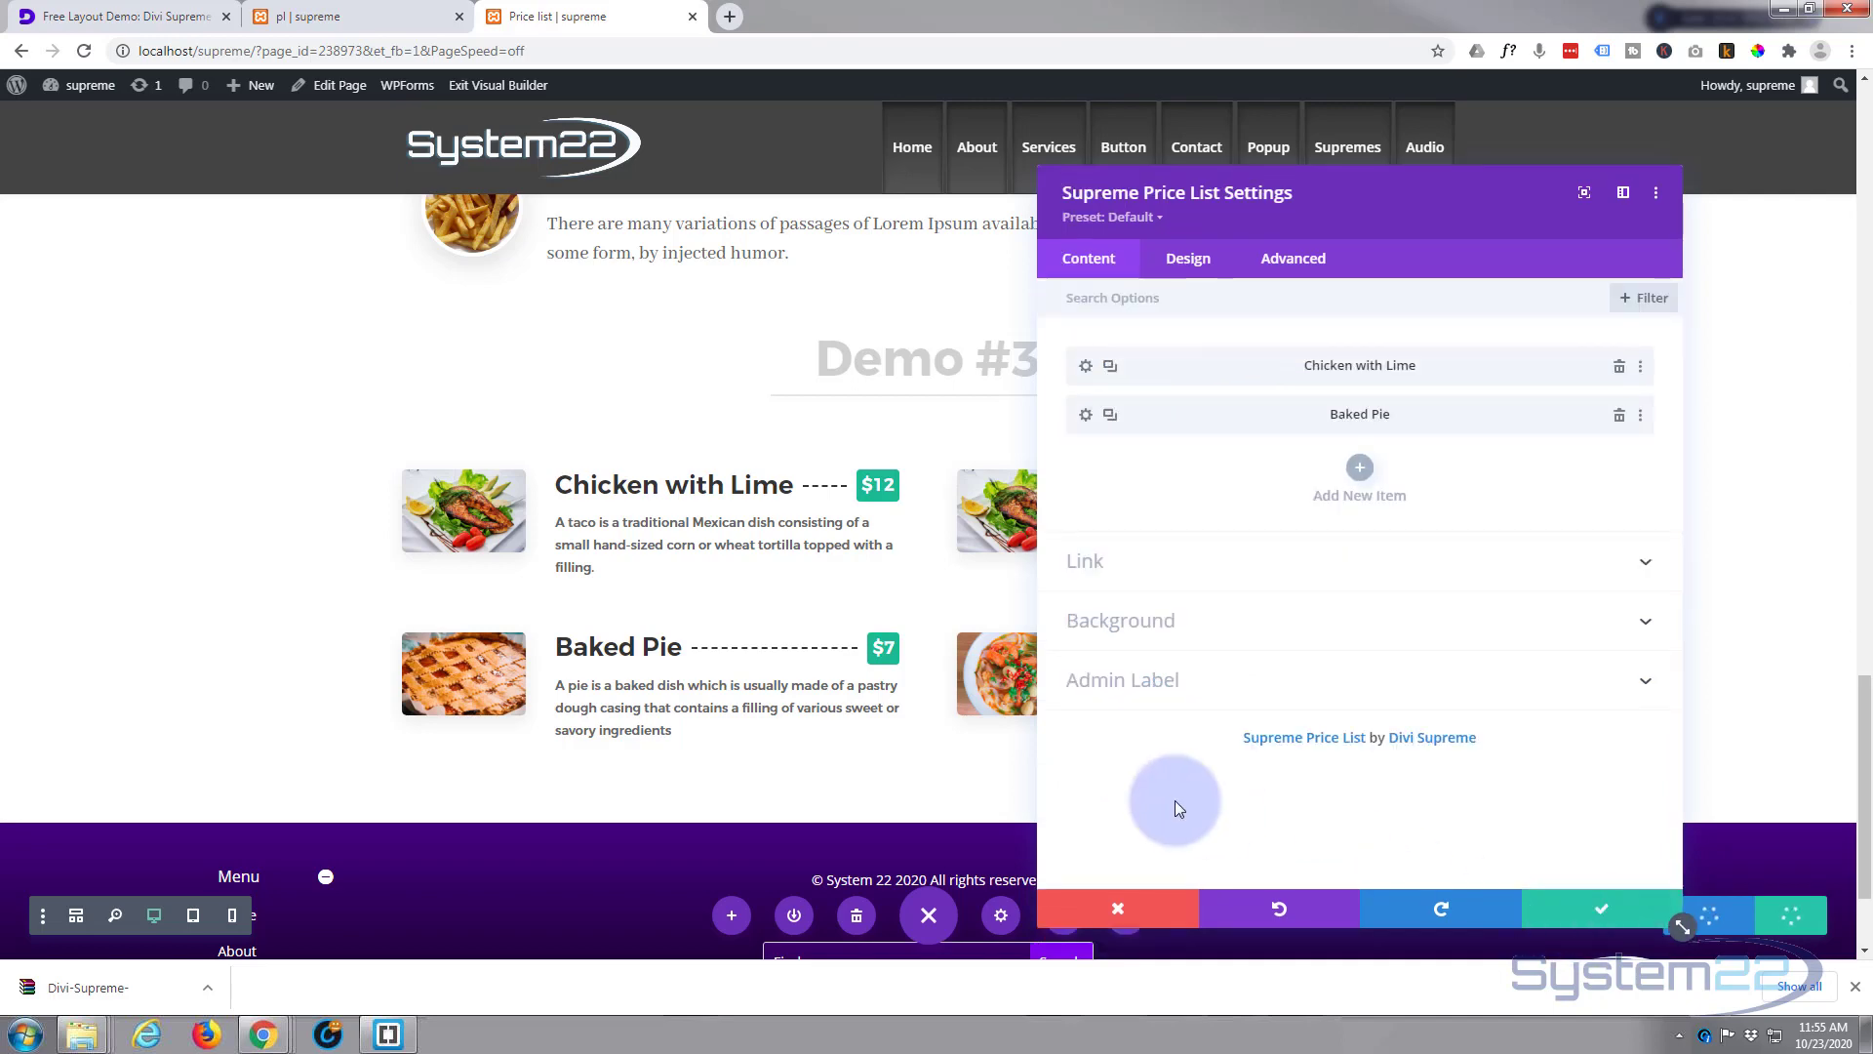
{"action": "left_click", "coordinate": [1190, 260]}
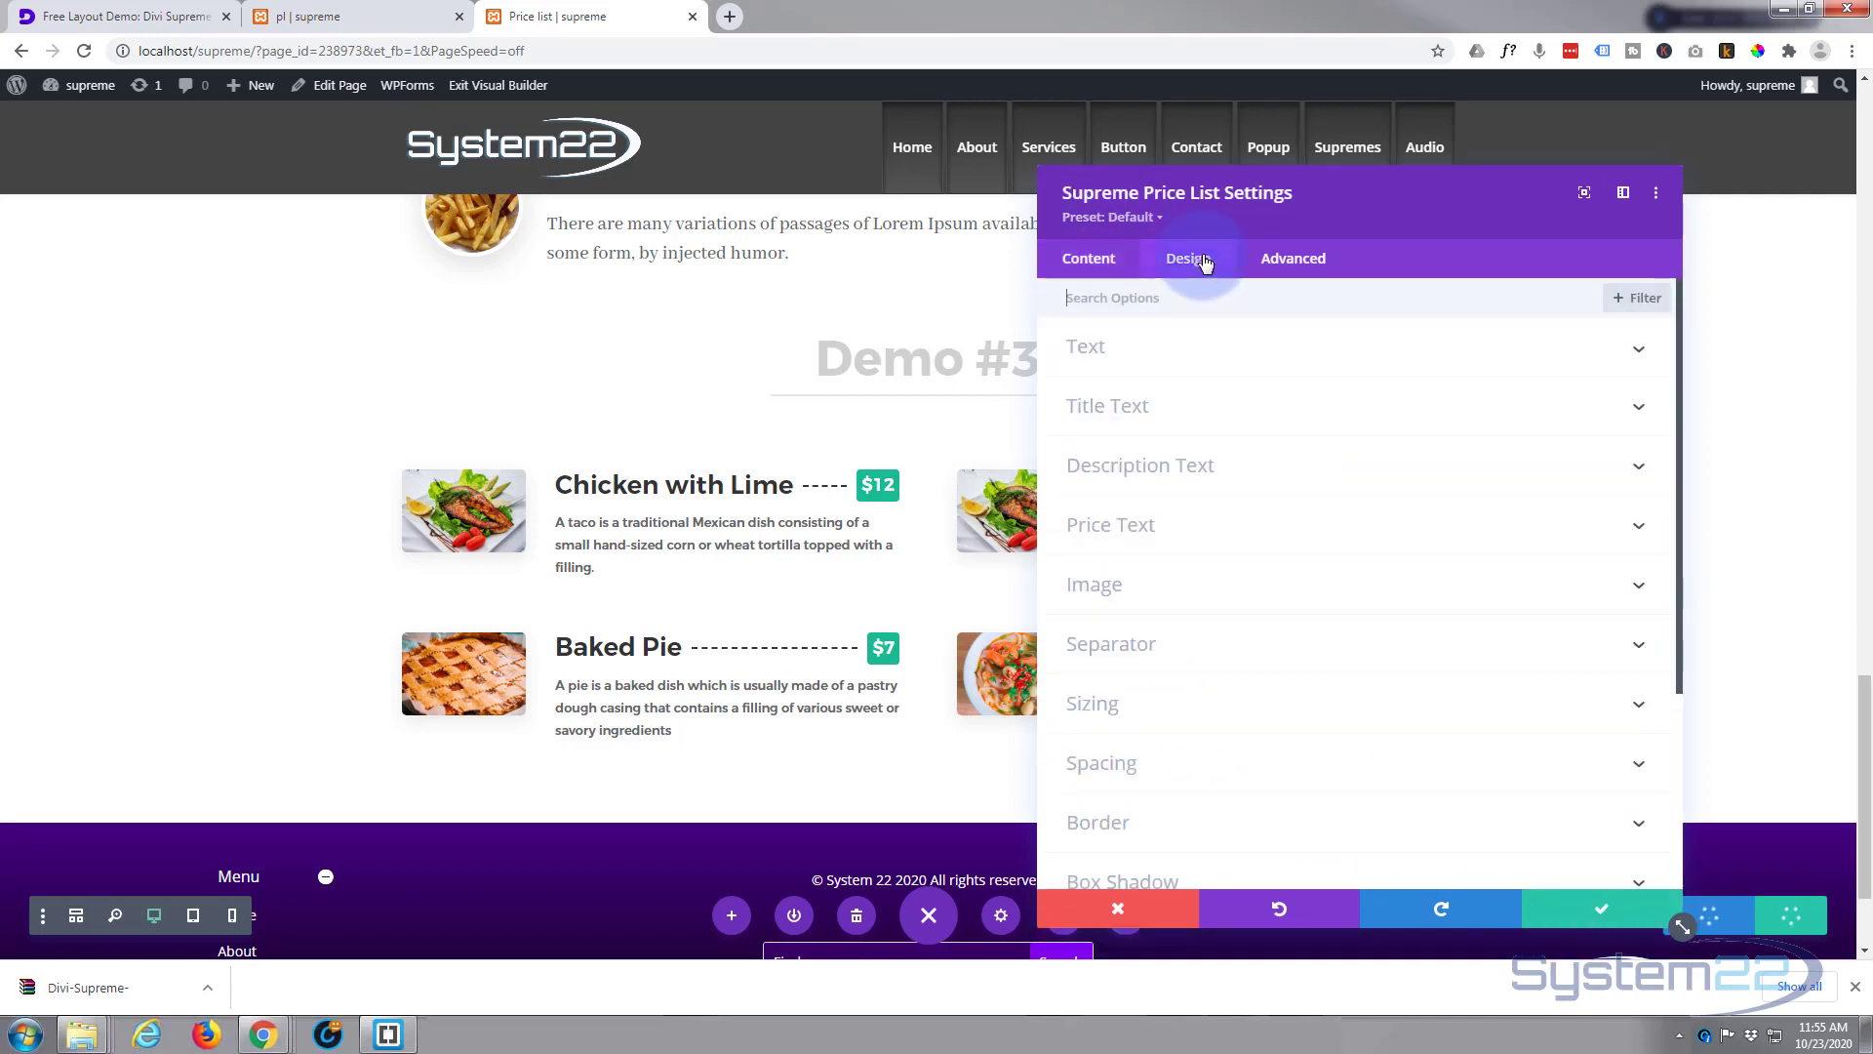
{"action": "left_click", "coordinate": [1203, 532]}
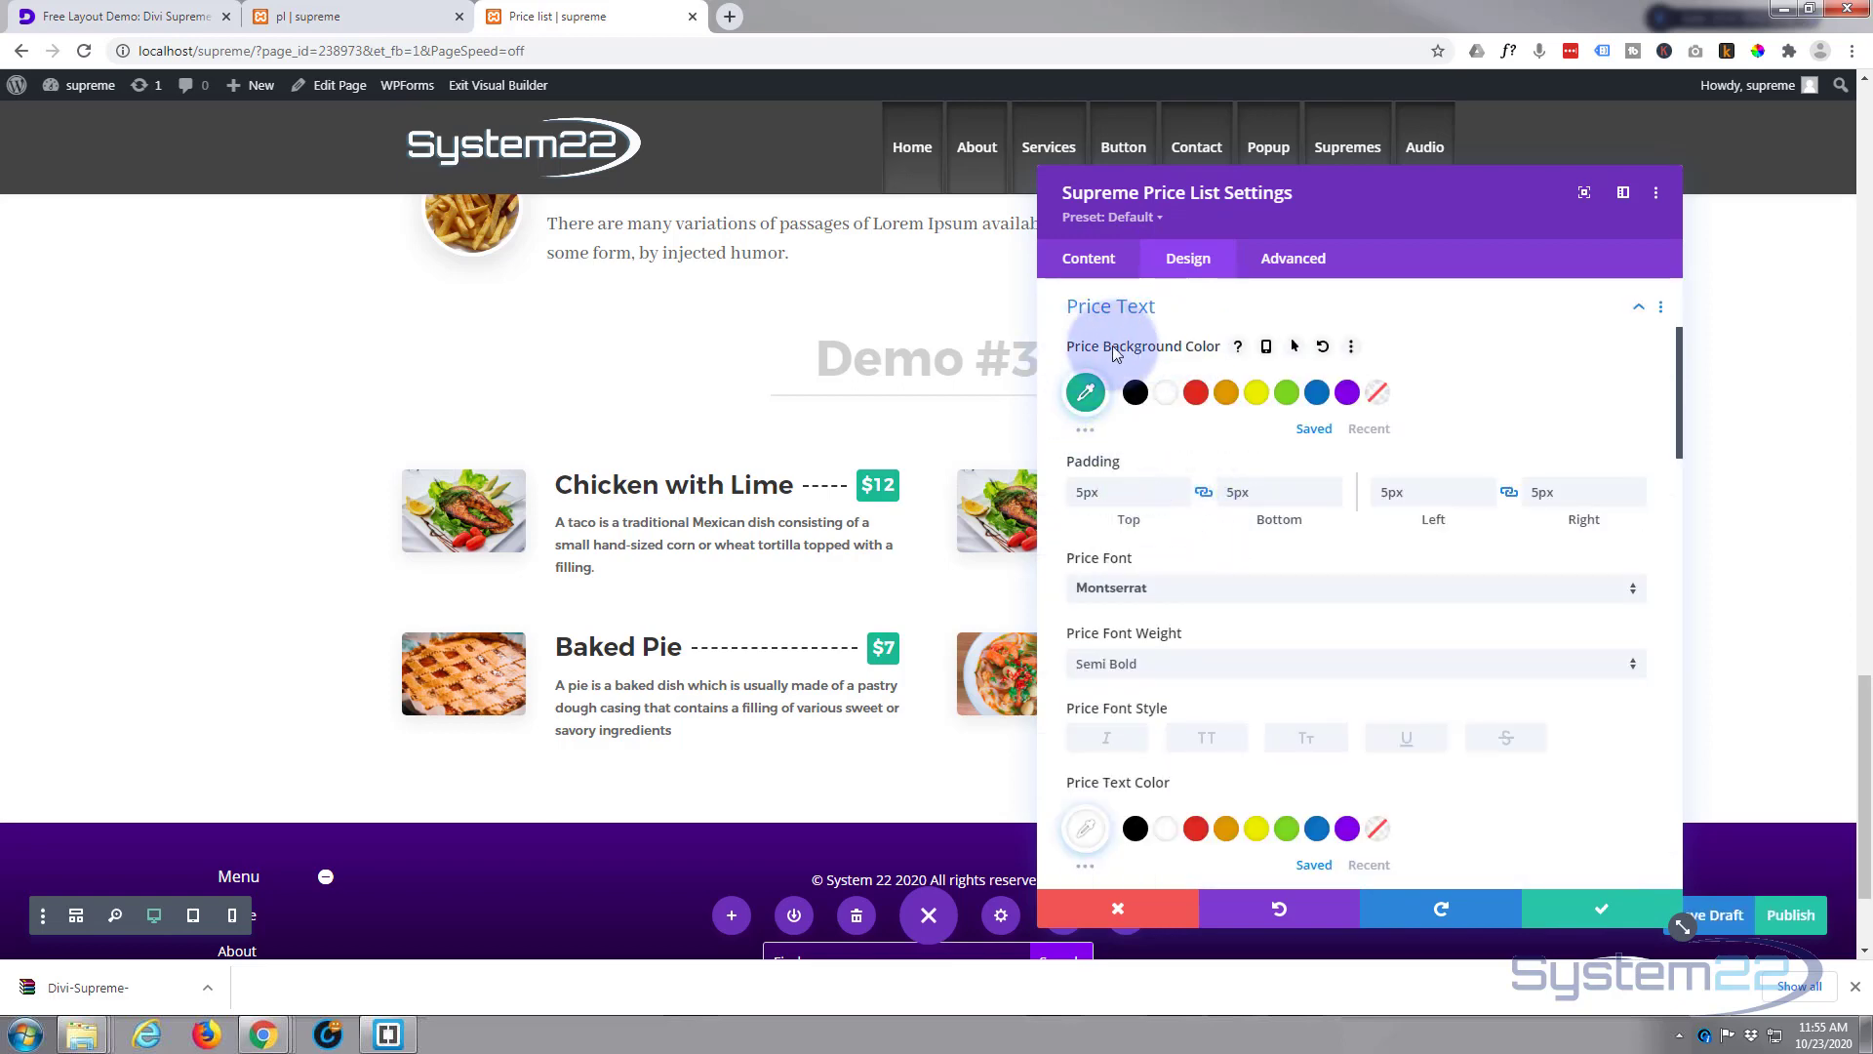
{"action": "left_click", "coordinate": [1346, 394]}
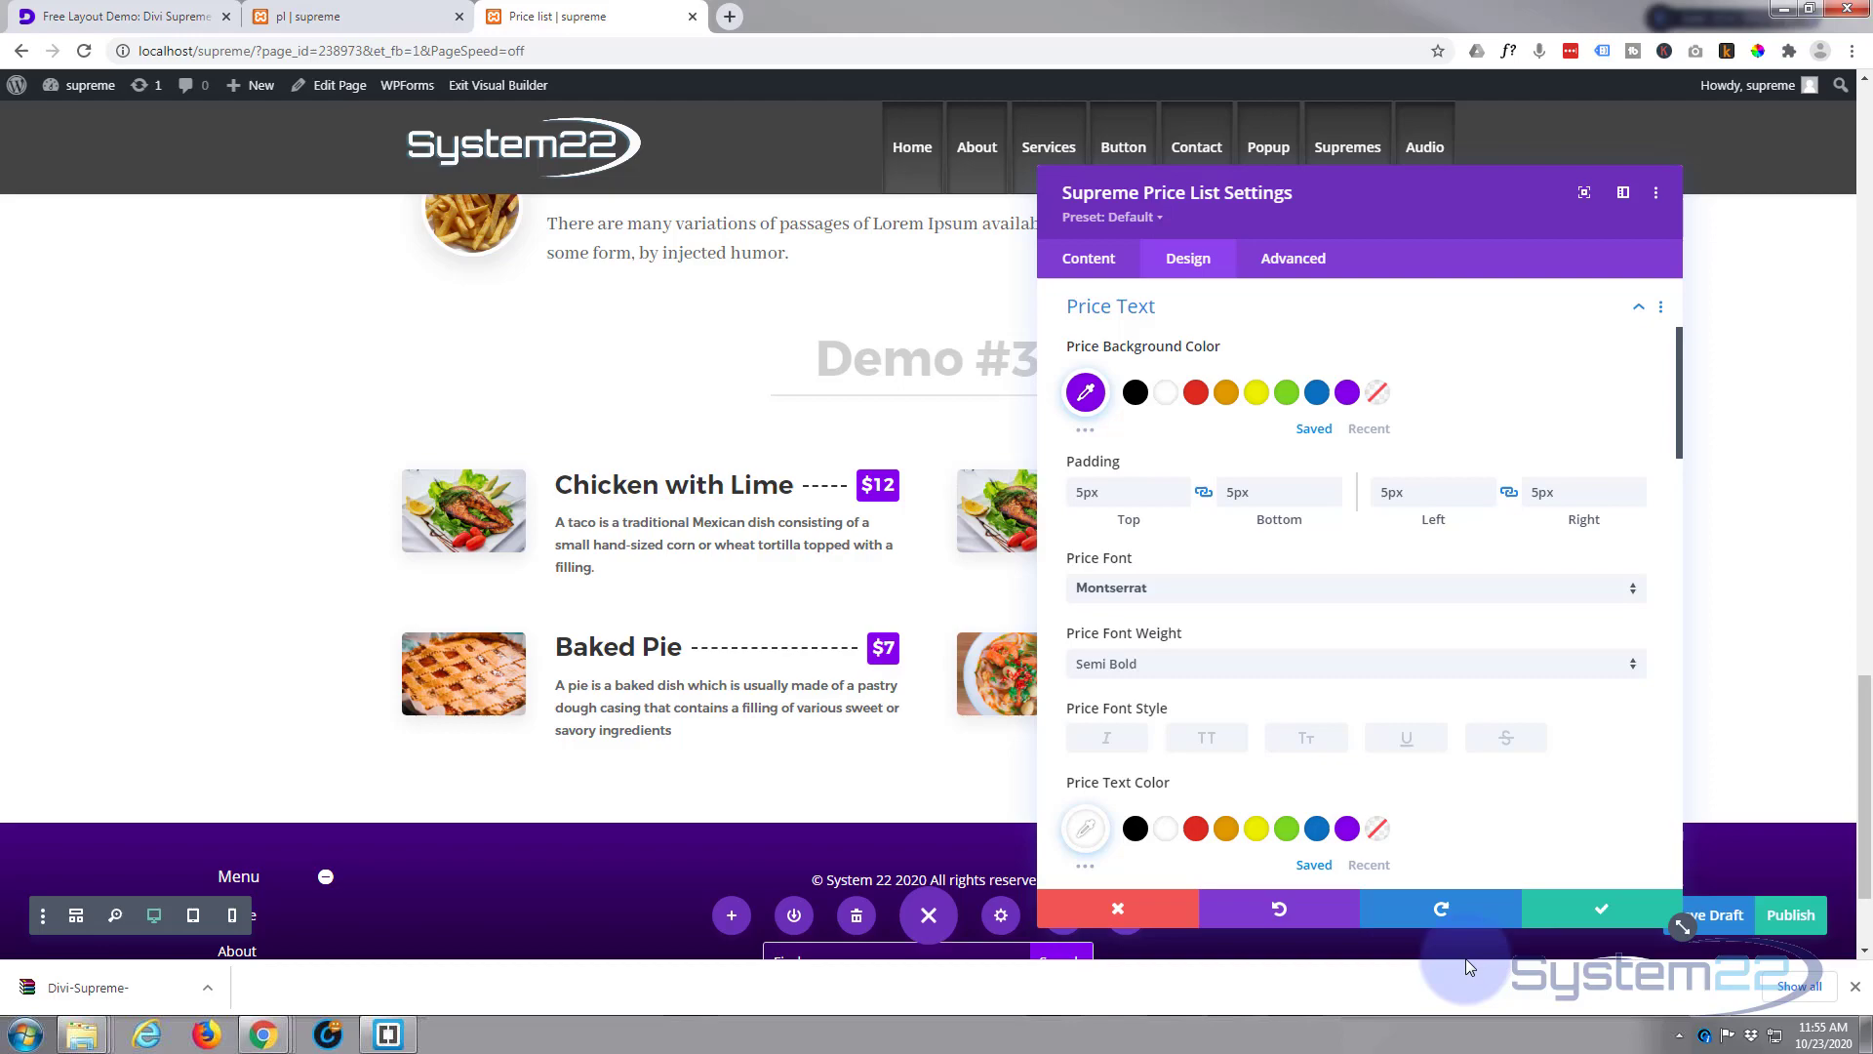
{"action": "left_click", "coordinate": [1573, 913]}
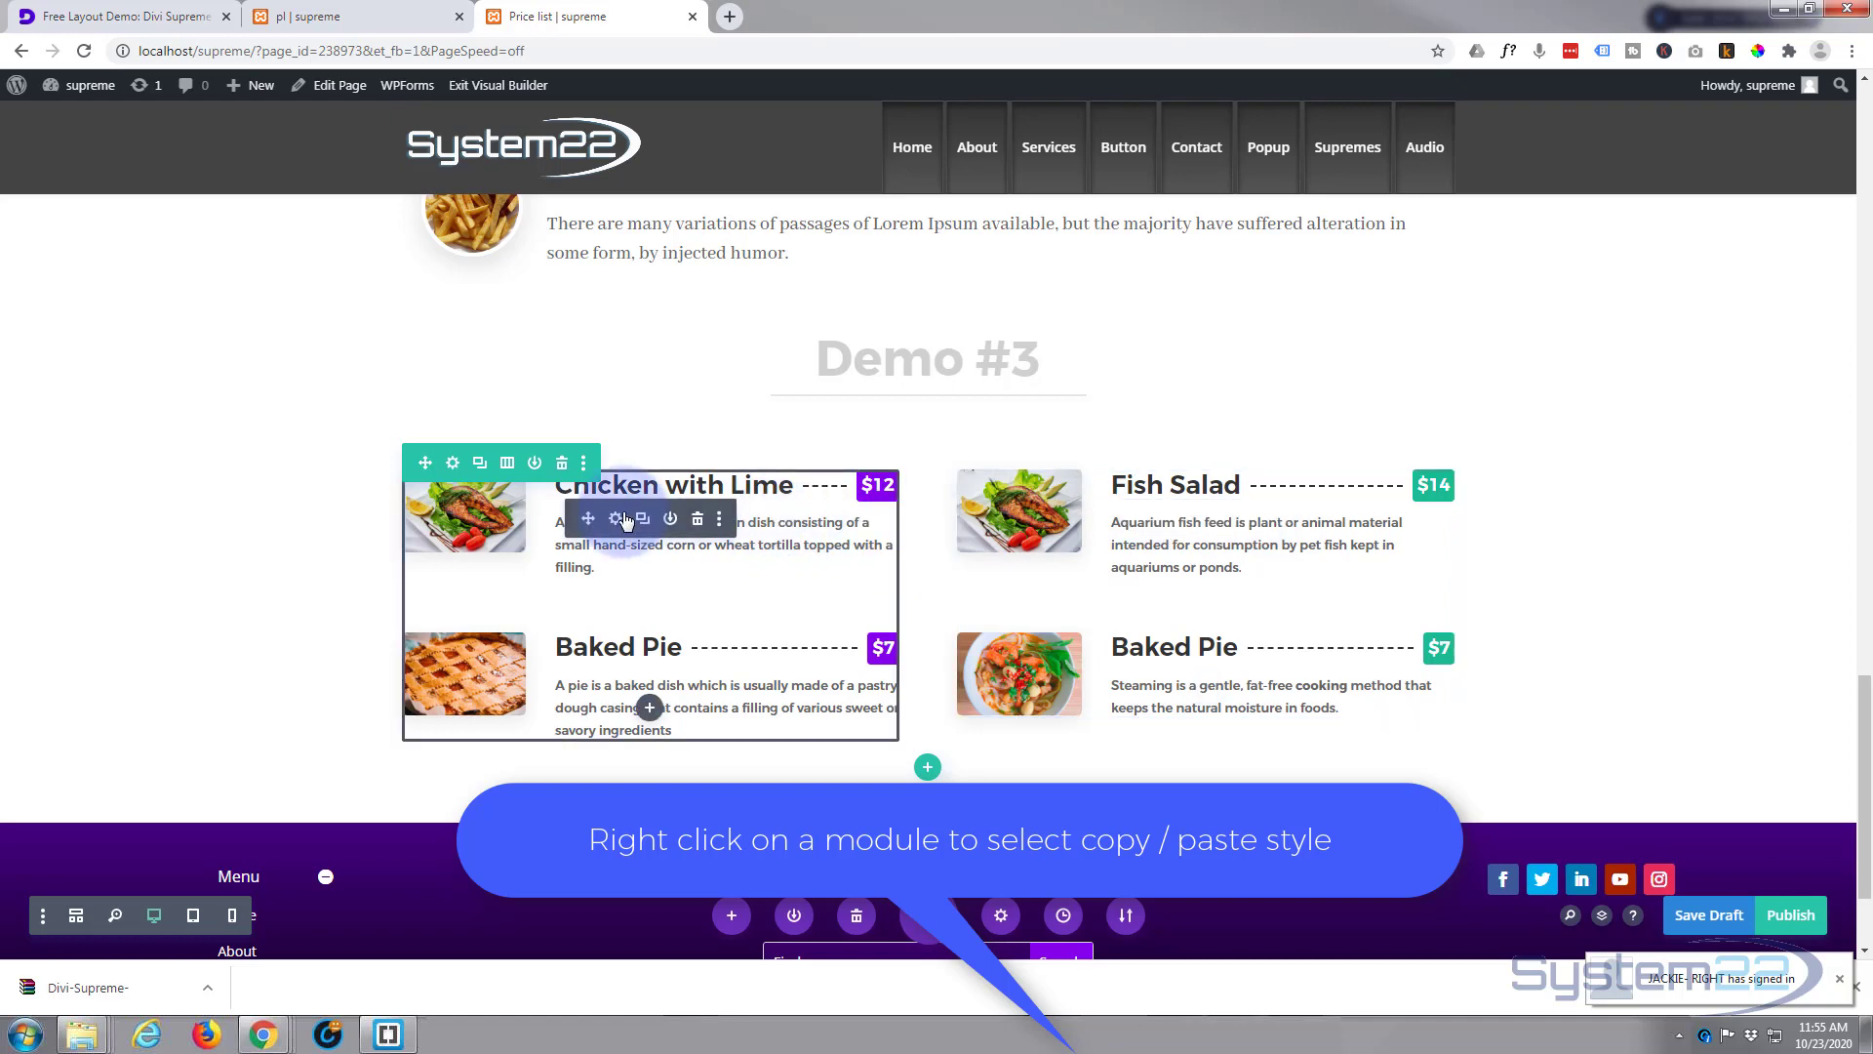
Step: Copy the Chicken with Lime list's module styles and paste them onto the Fish Salad list
{"action": "right_click", "coordinate": [641, 536]}
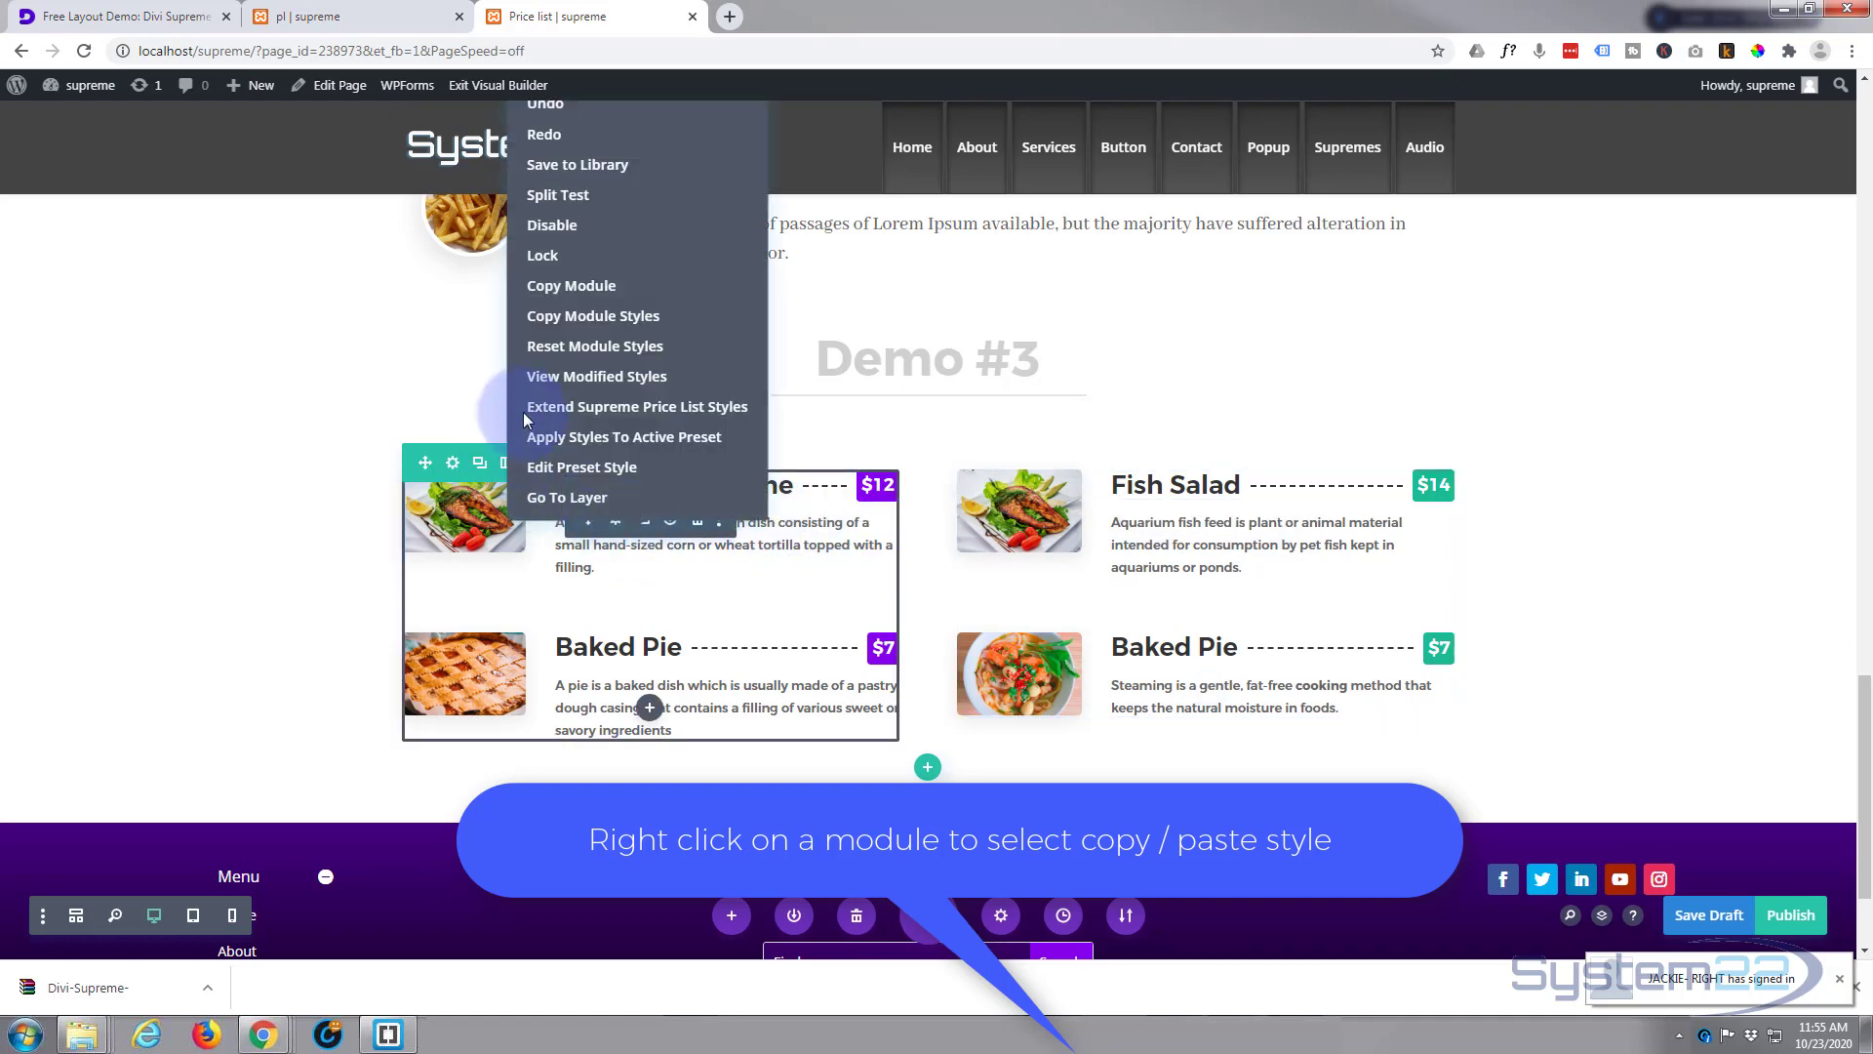
{"action": "left_click", "coordinate": [557, 323]}
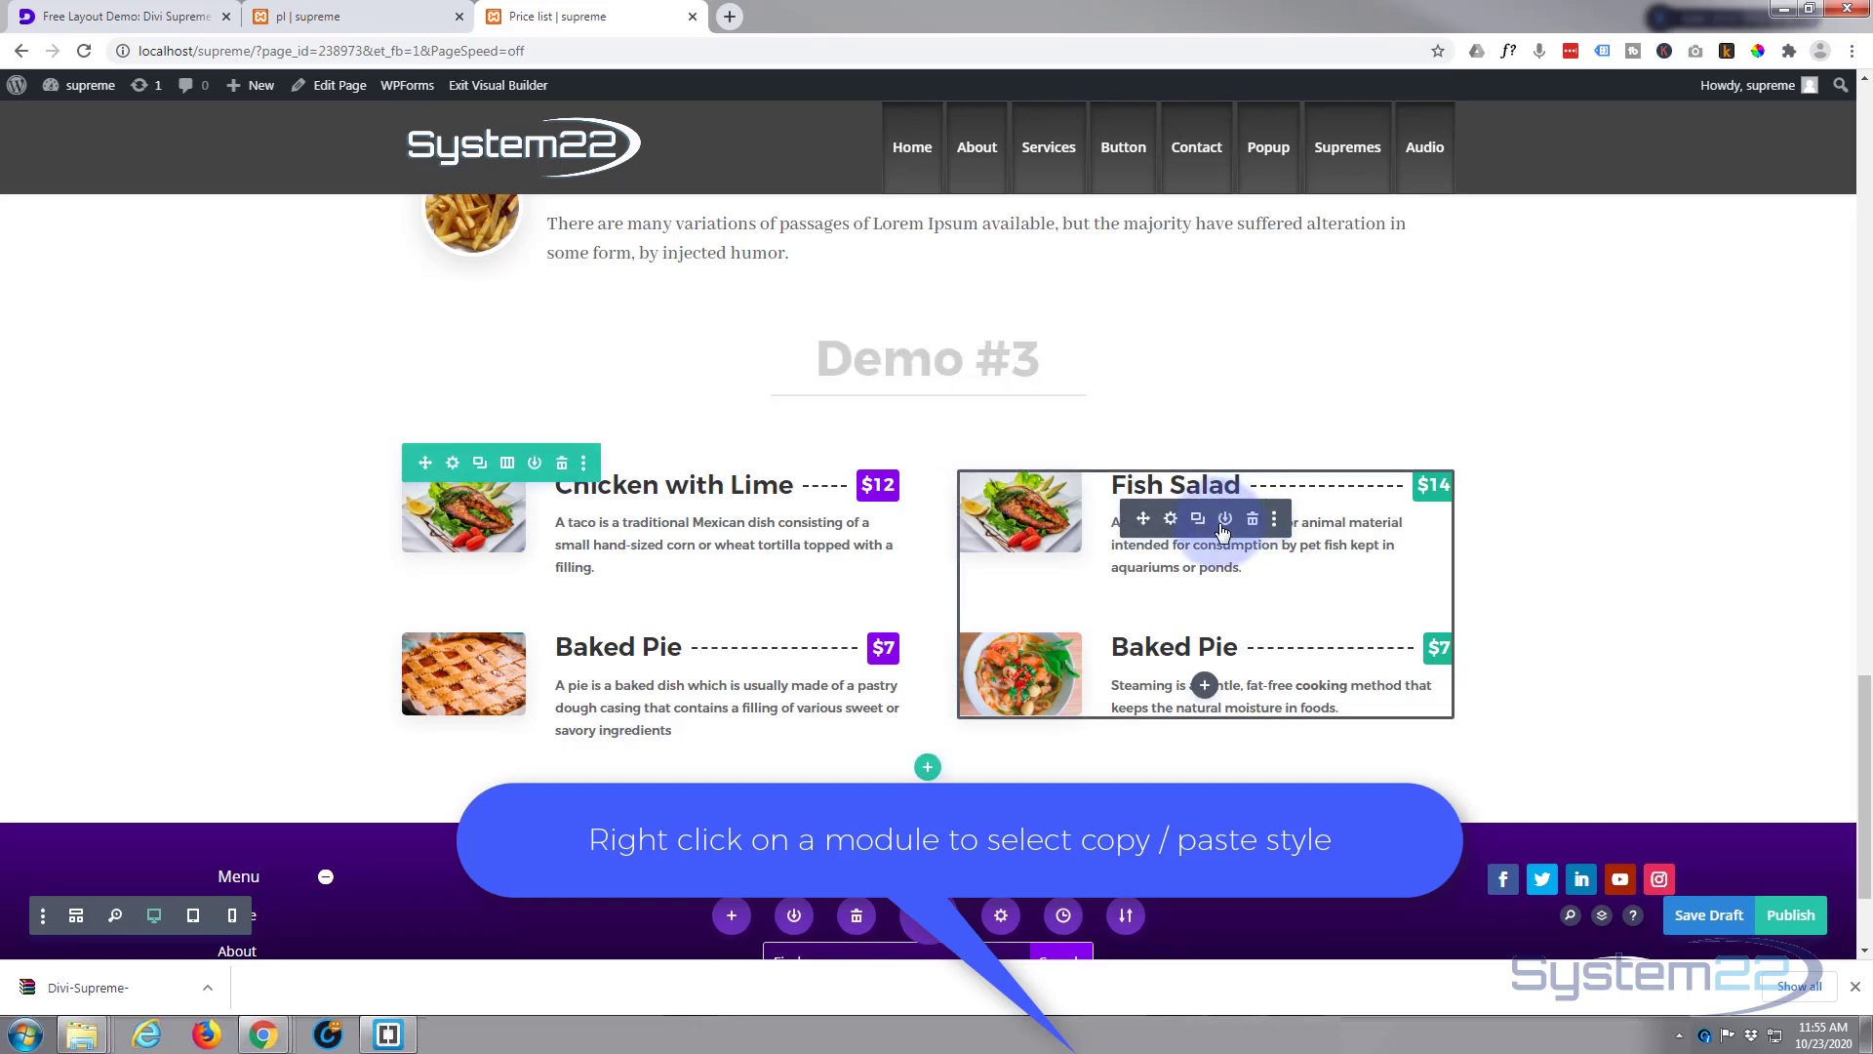
{"action": "right_click", "coordinate": [1219, 532]}
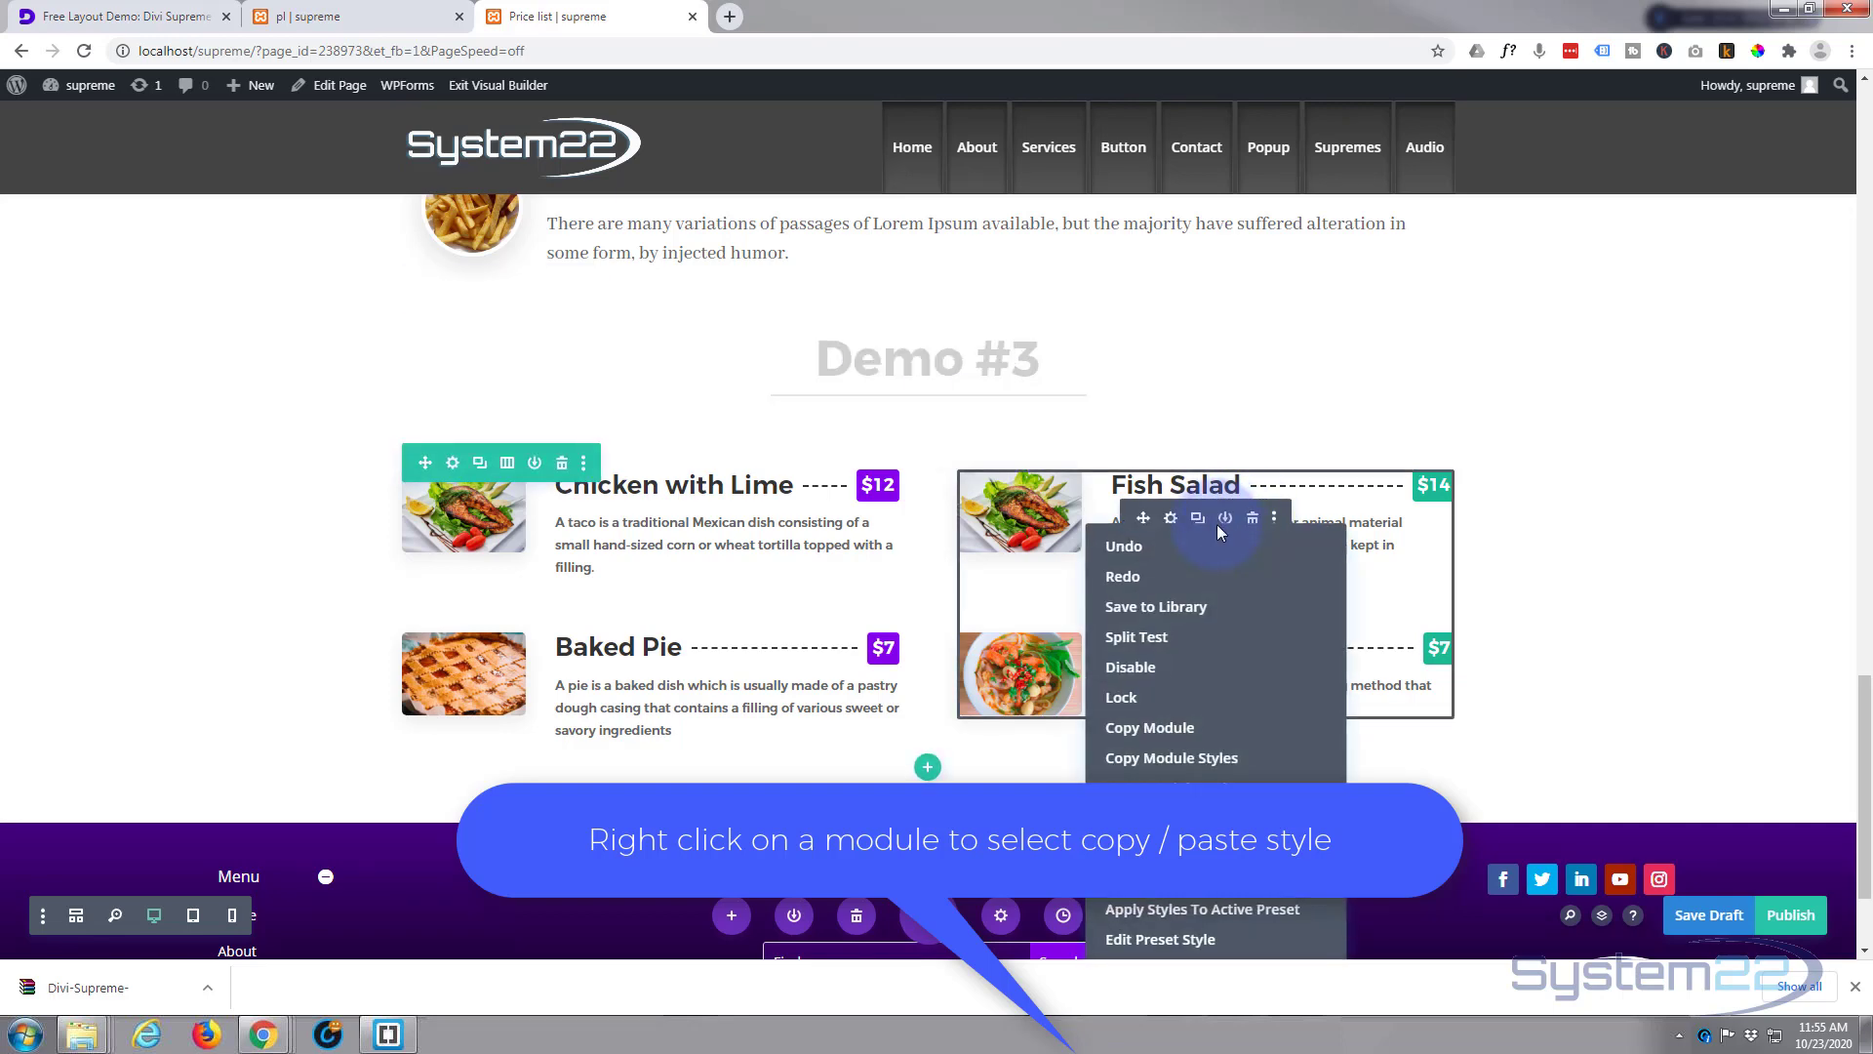
{"action": "left_click", "coordinate": [1183, 759]}
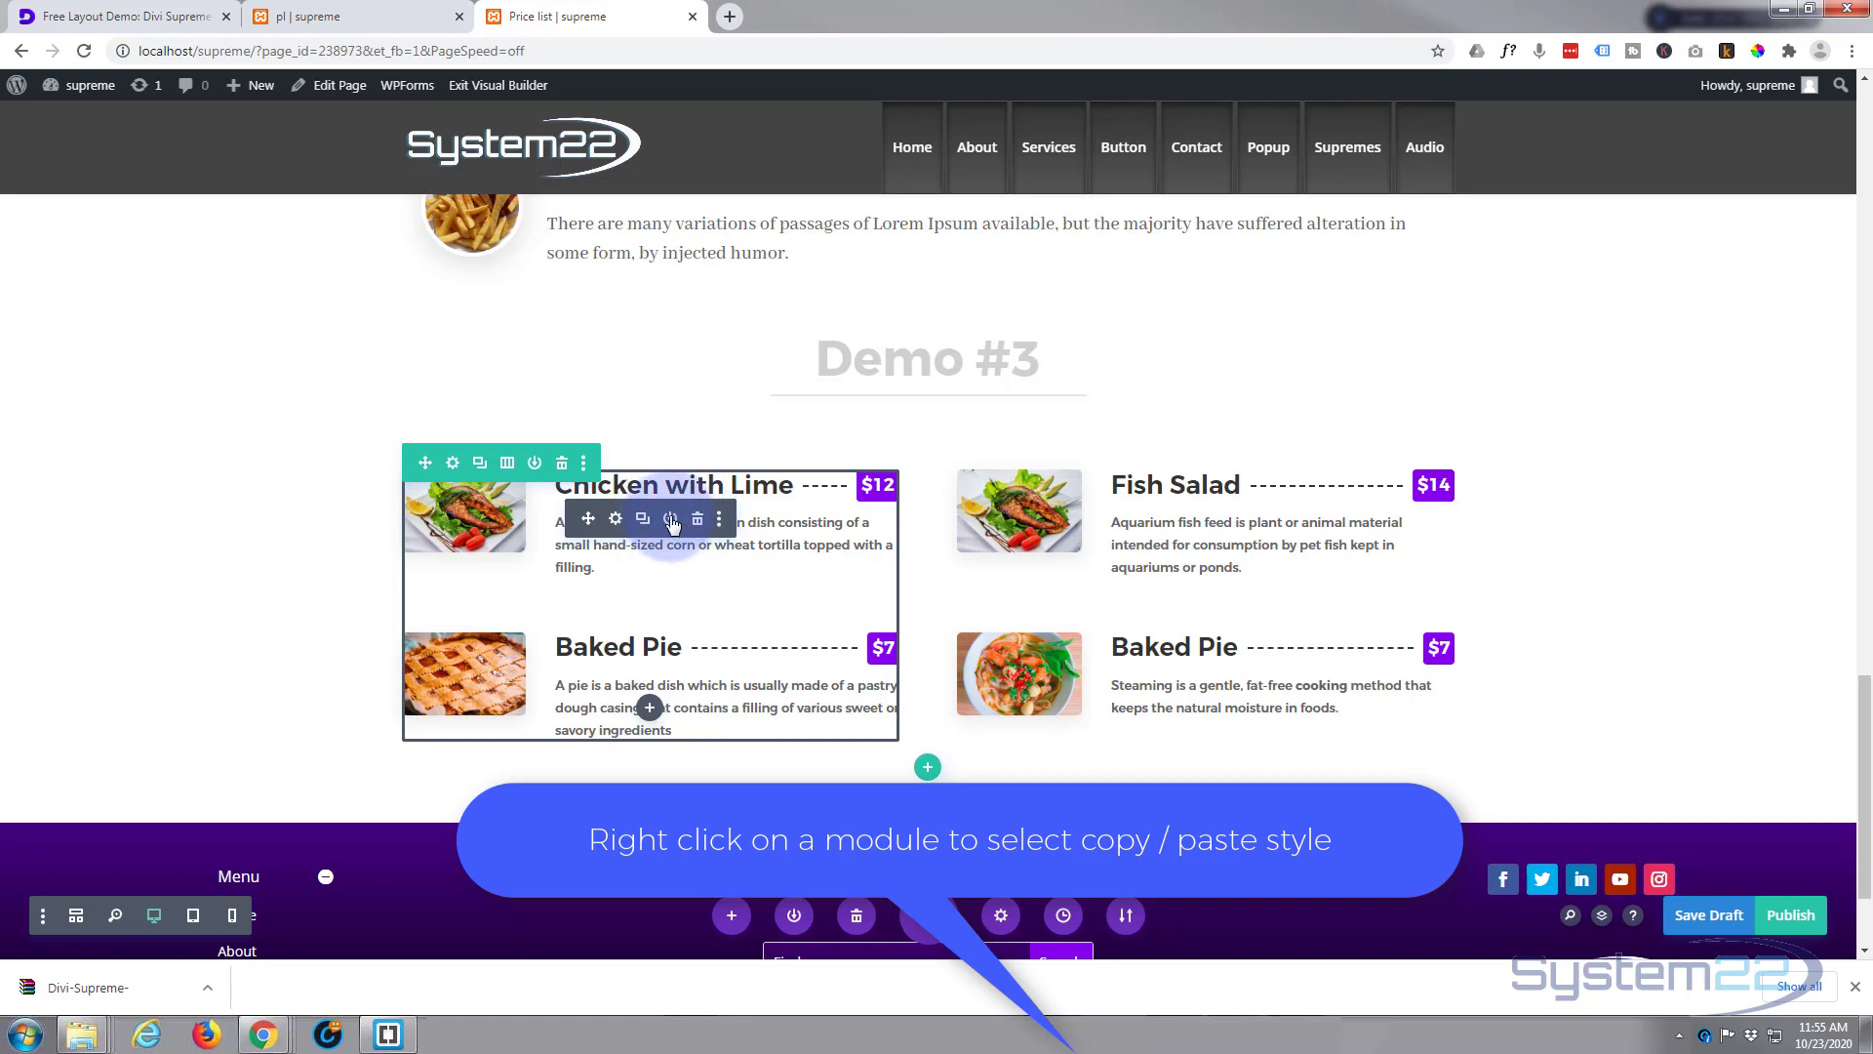
Step: Dismiss the Add to Library dialog without saving the list
{"action": "left_click", "coordinate": [671, 521]}
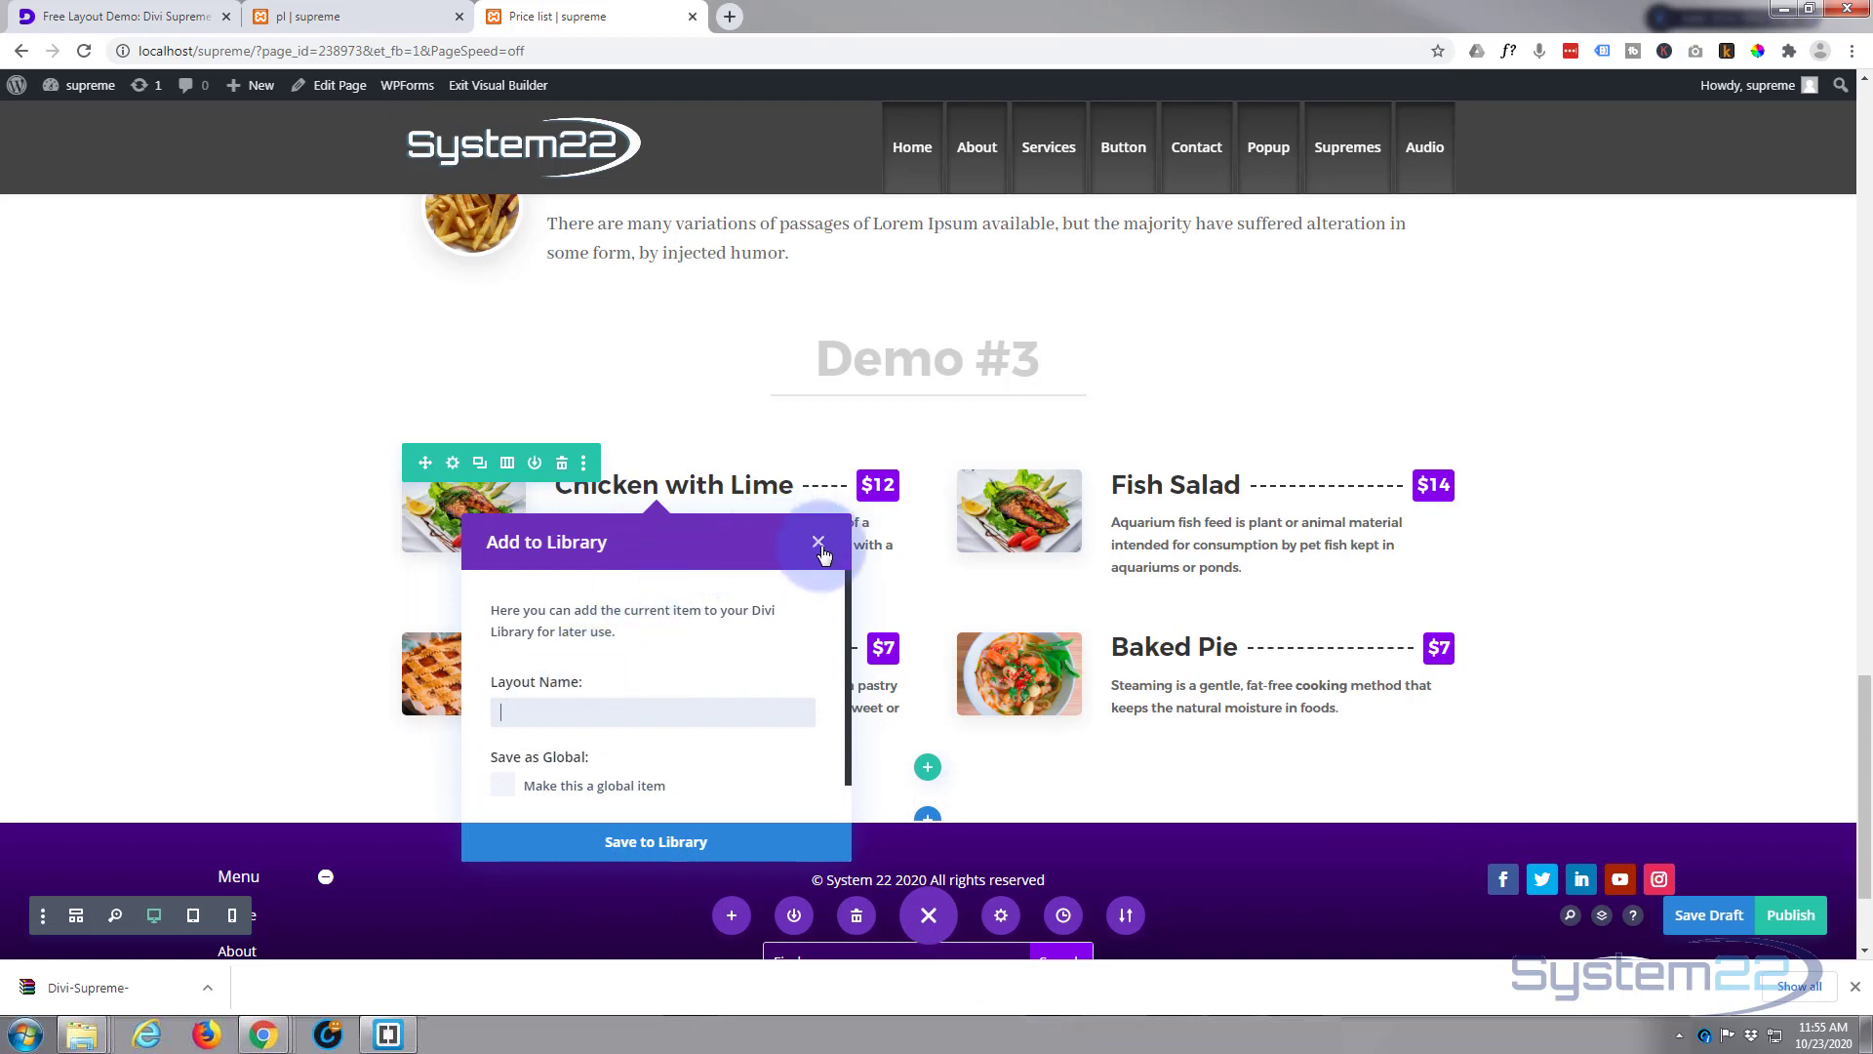
{"action": "left_click", "coordinate": [702, 400]}
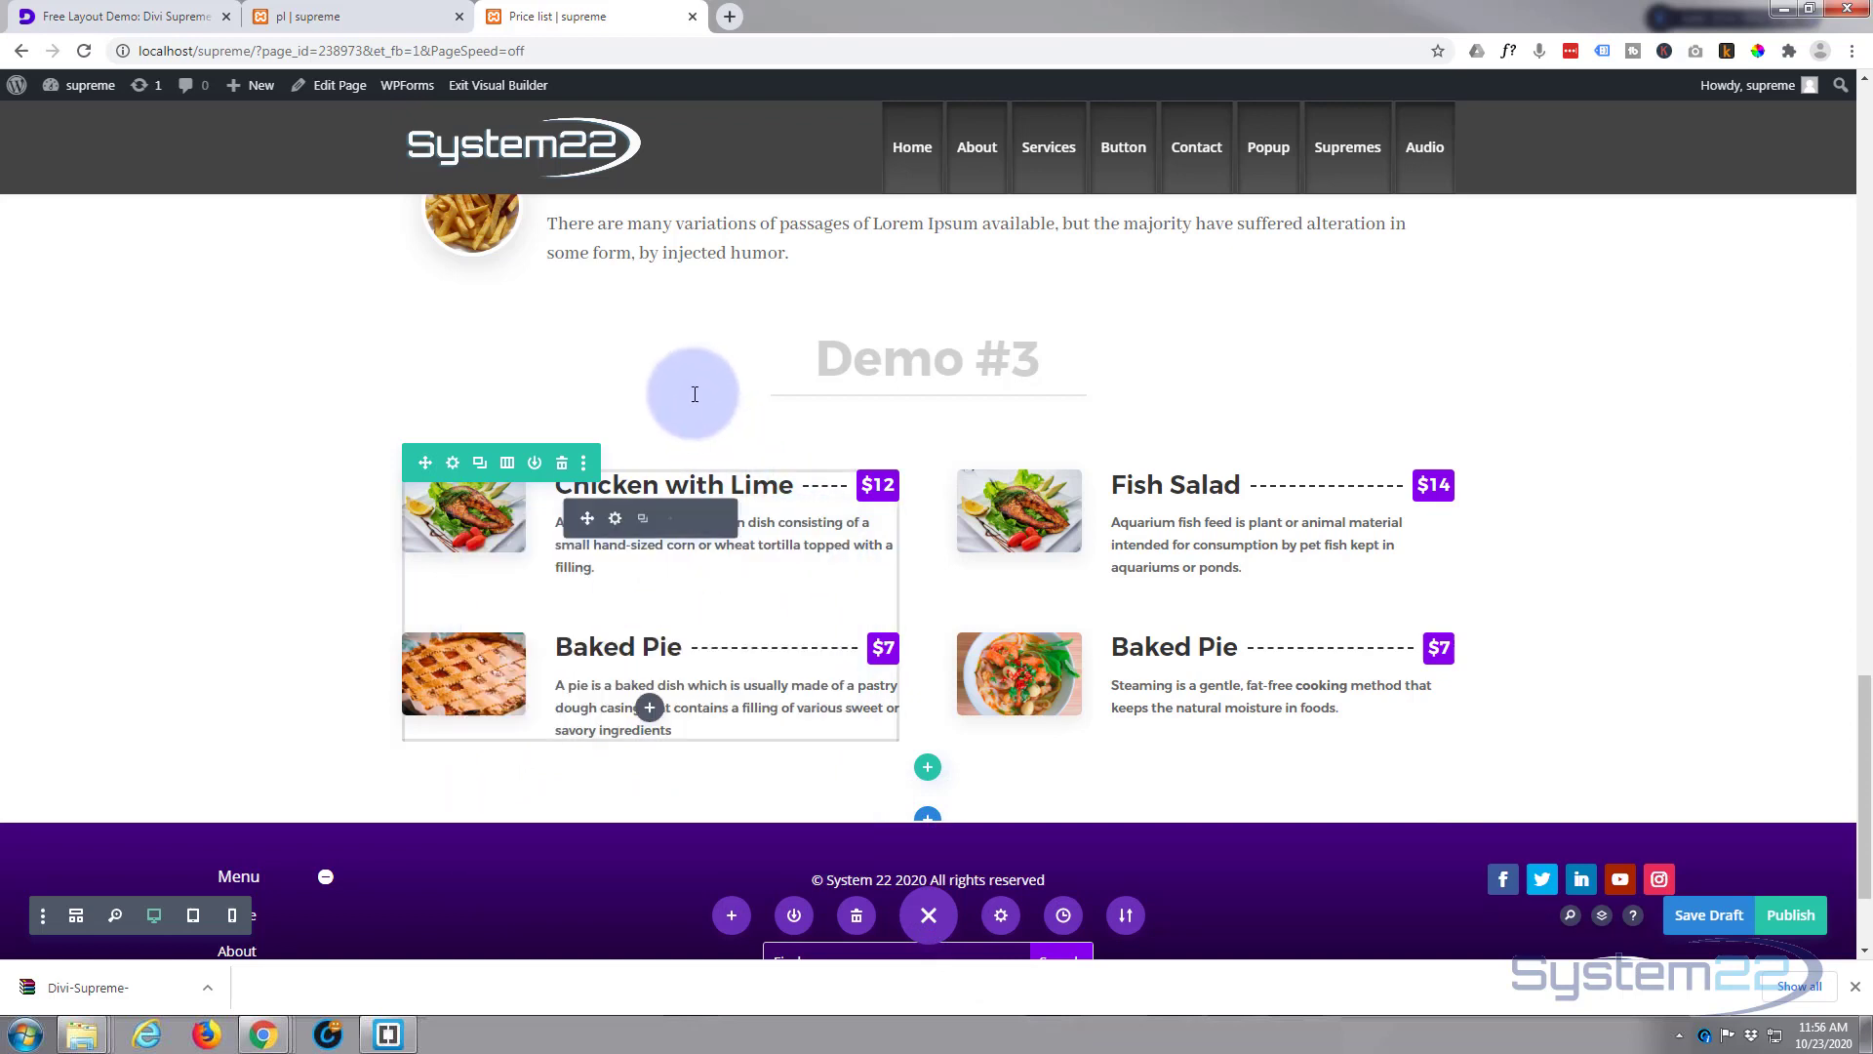
{"action": "left_click_drag", "start_coordinate": [777, 420], "coordinate": [781, 439]}
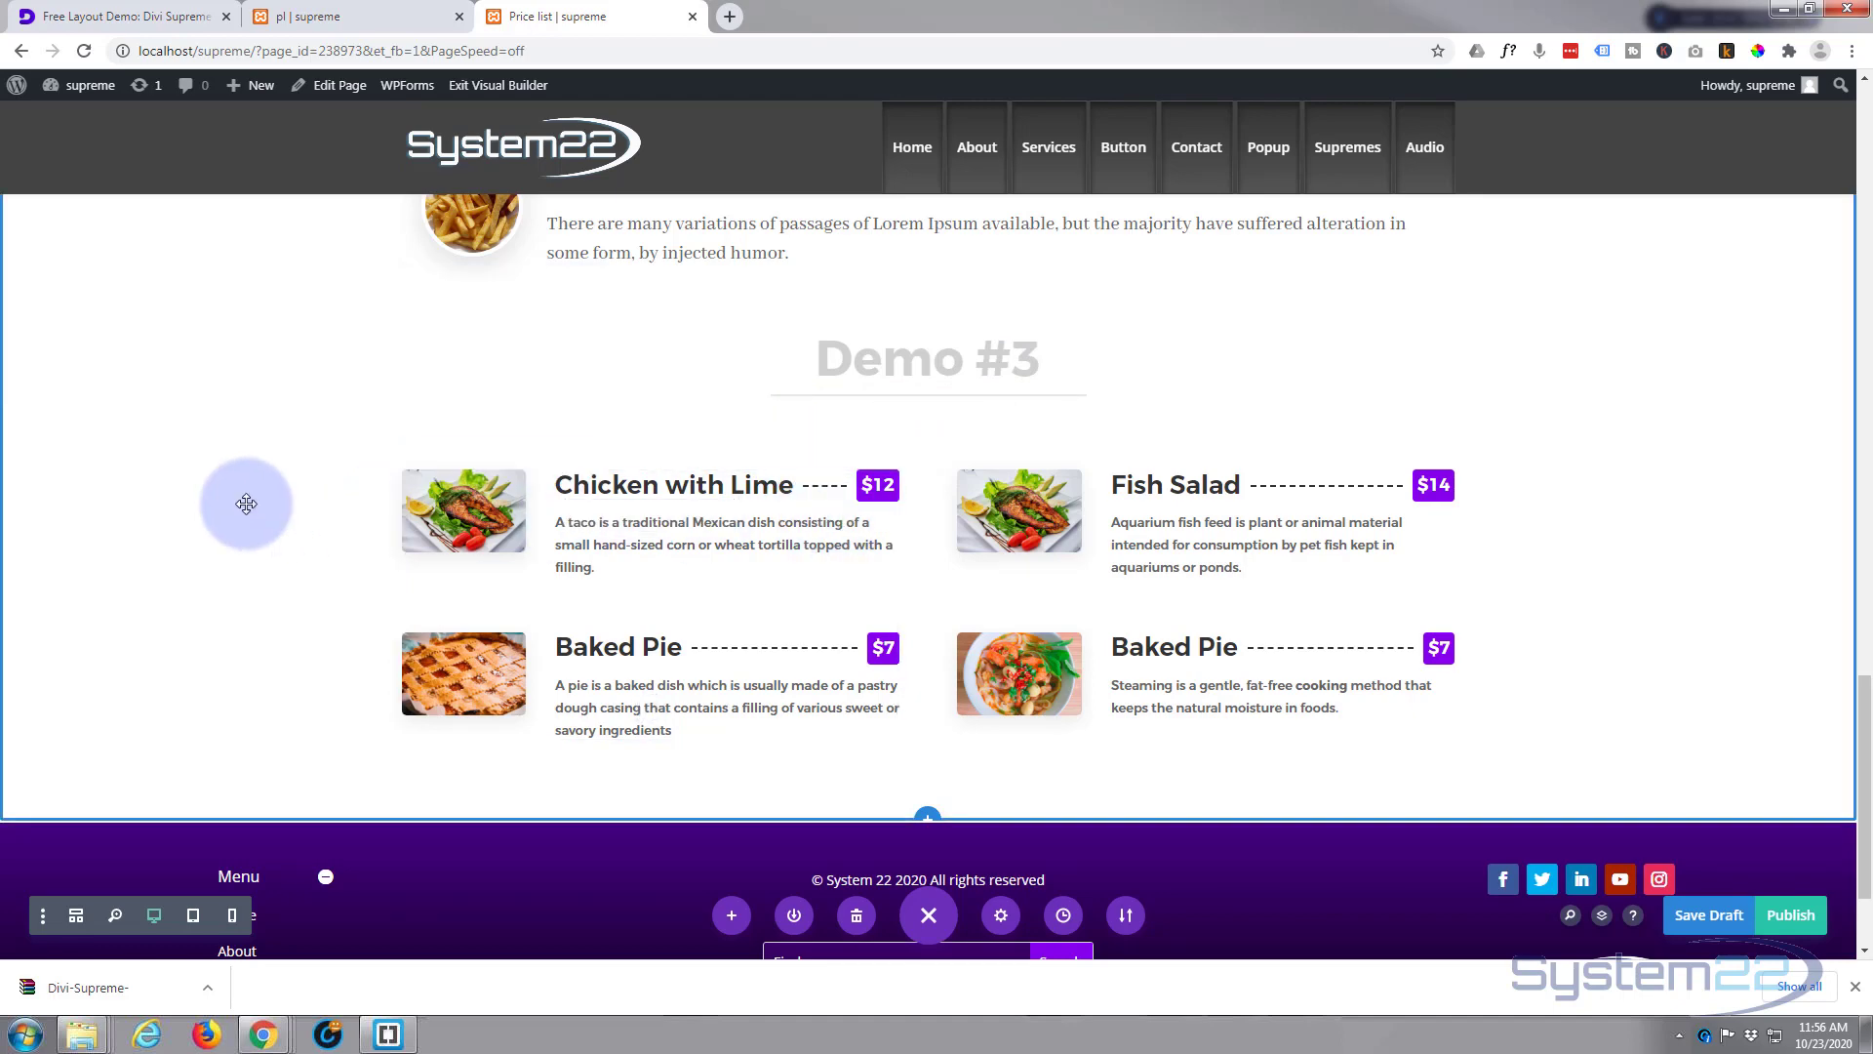
{"action": "scroll", "coordinate": [245, 504], "scroll_direction": "up", "scroll_amount": 1}
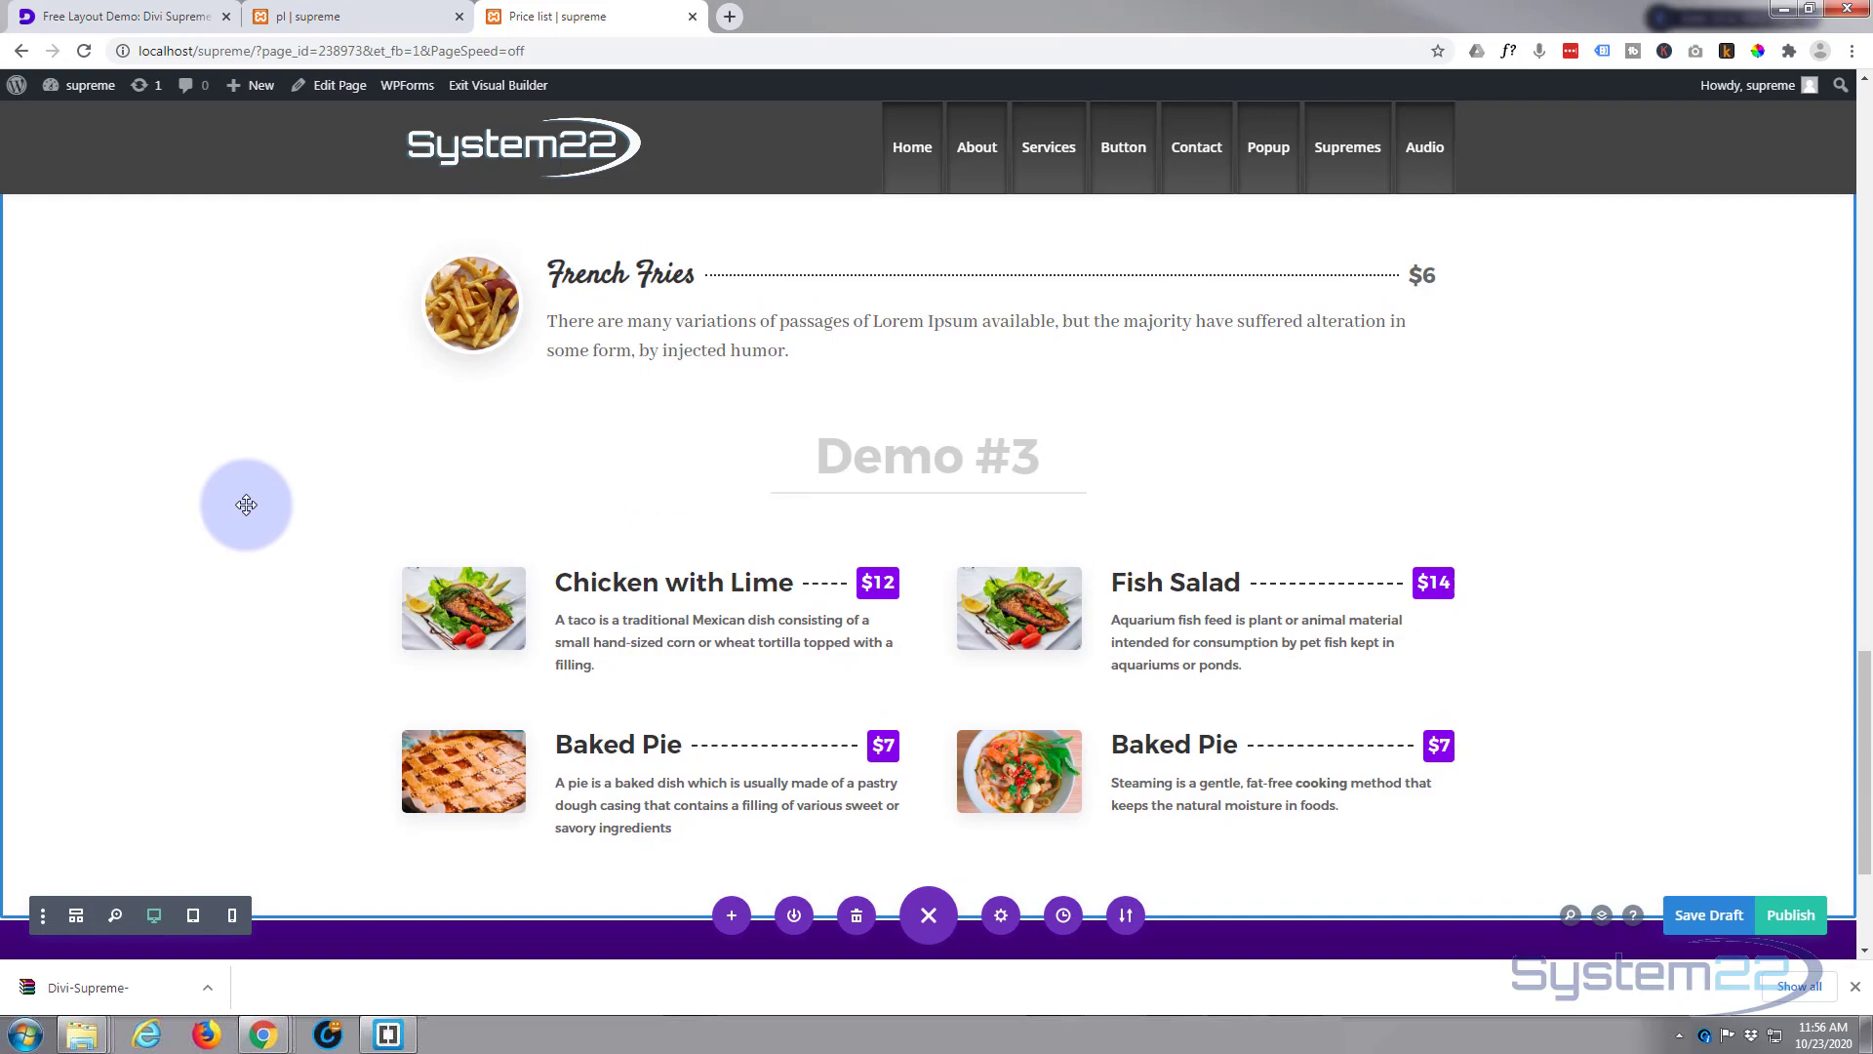
{"action": "scroll", "coordinate": [246, 504], "scroll_direction": "up", "scroll_amount": 7}
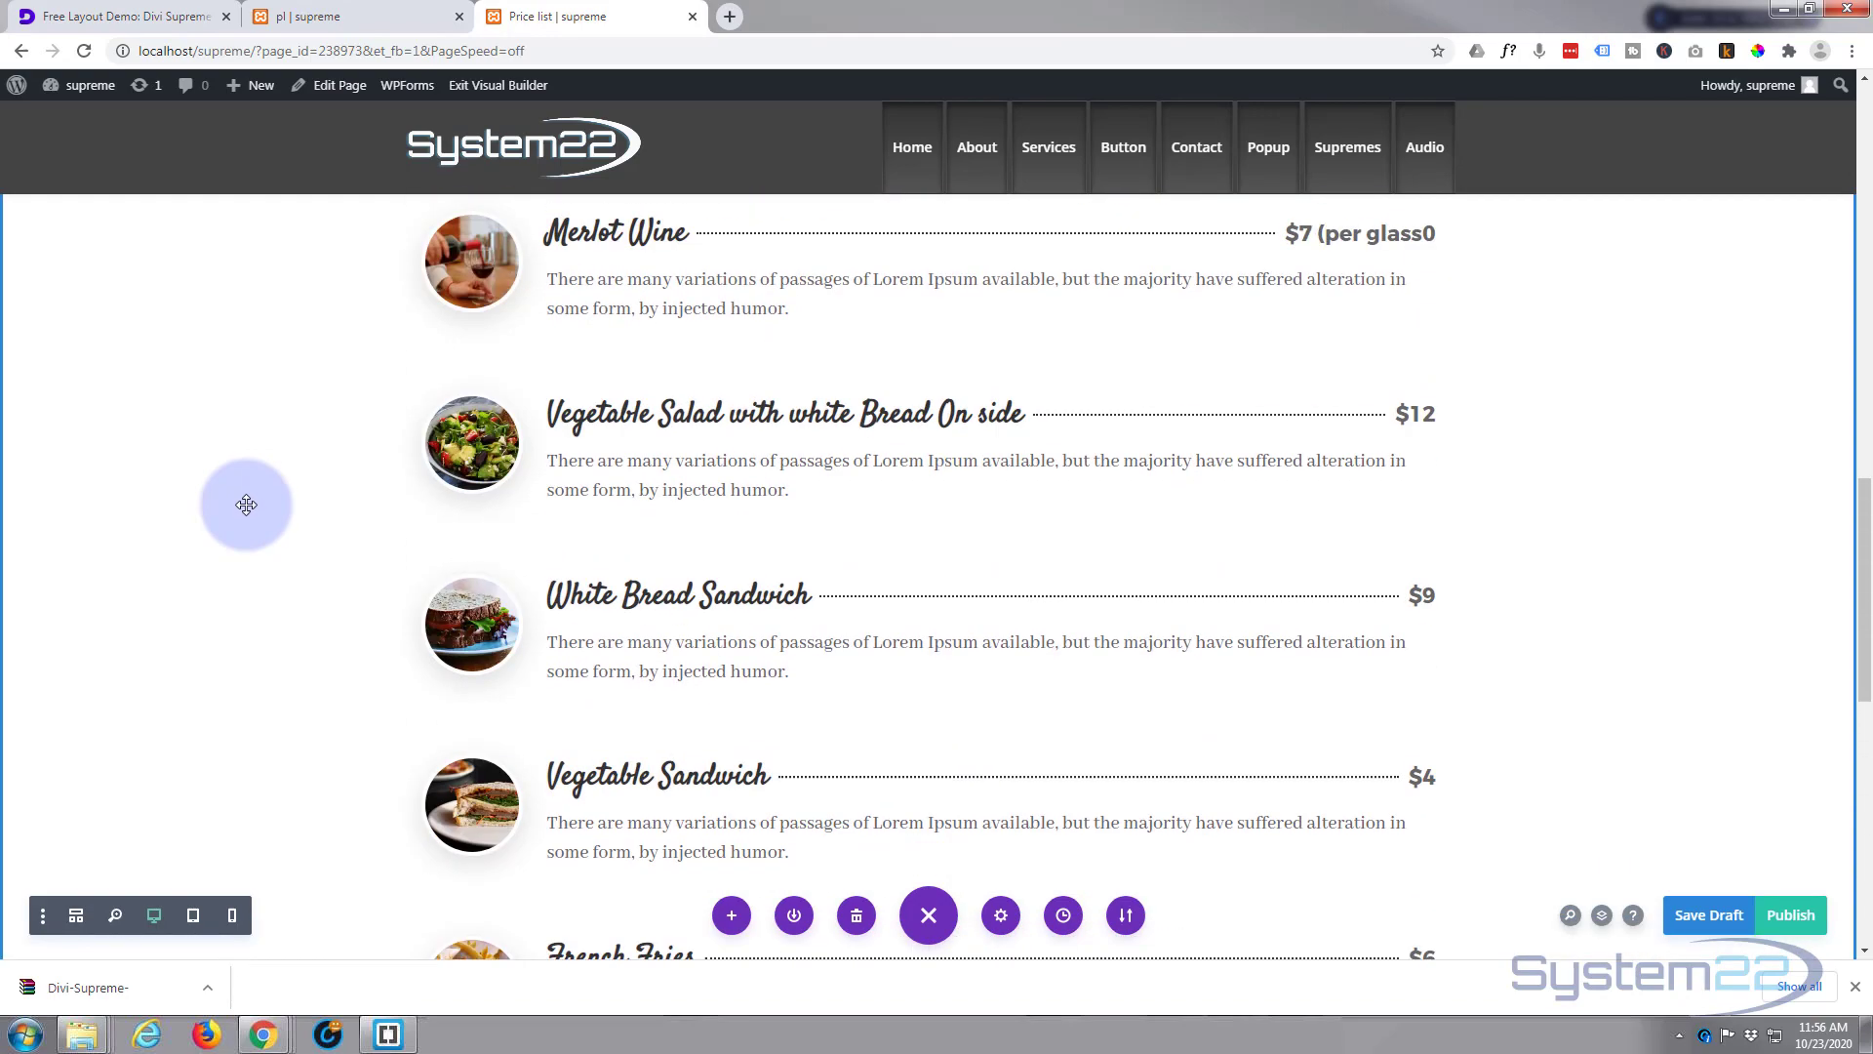
{"action": "scroll", "coordinate": [246, 505], "scroll_direction": "up", "scroll_amount": 8}
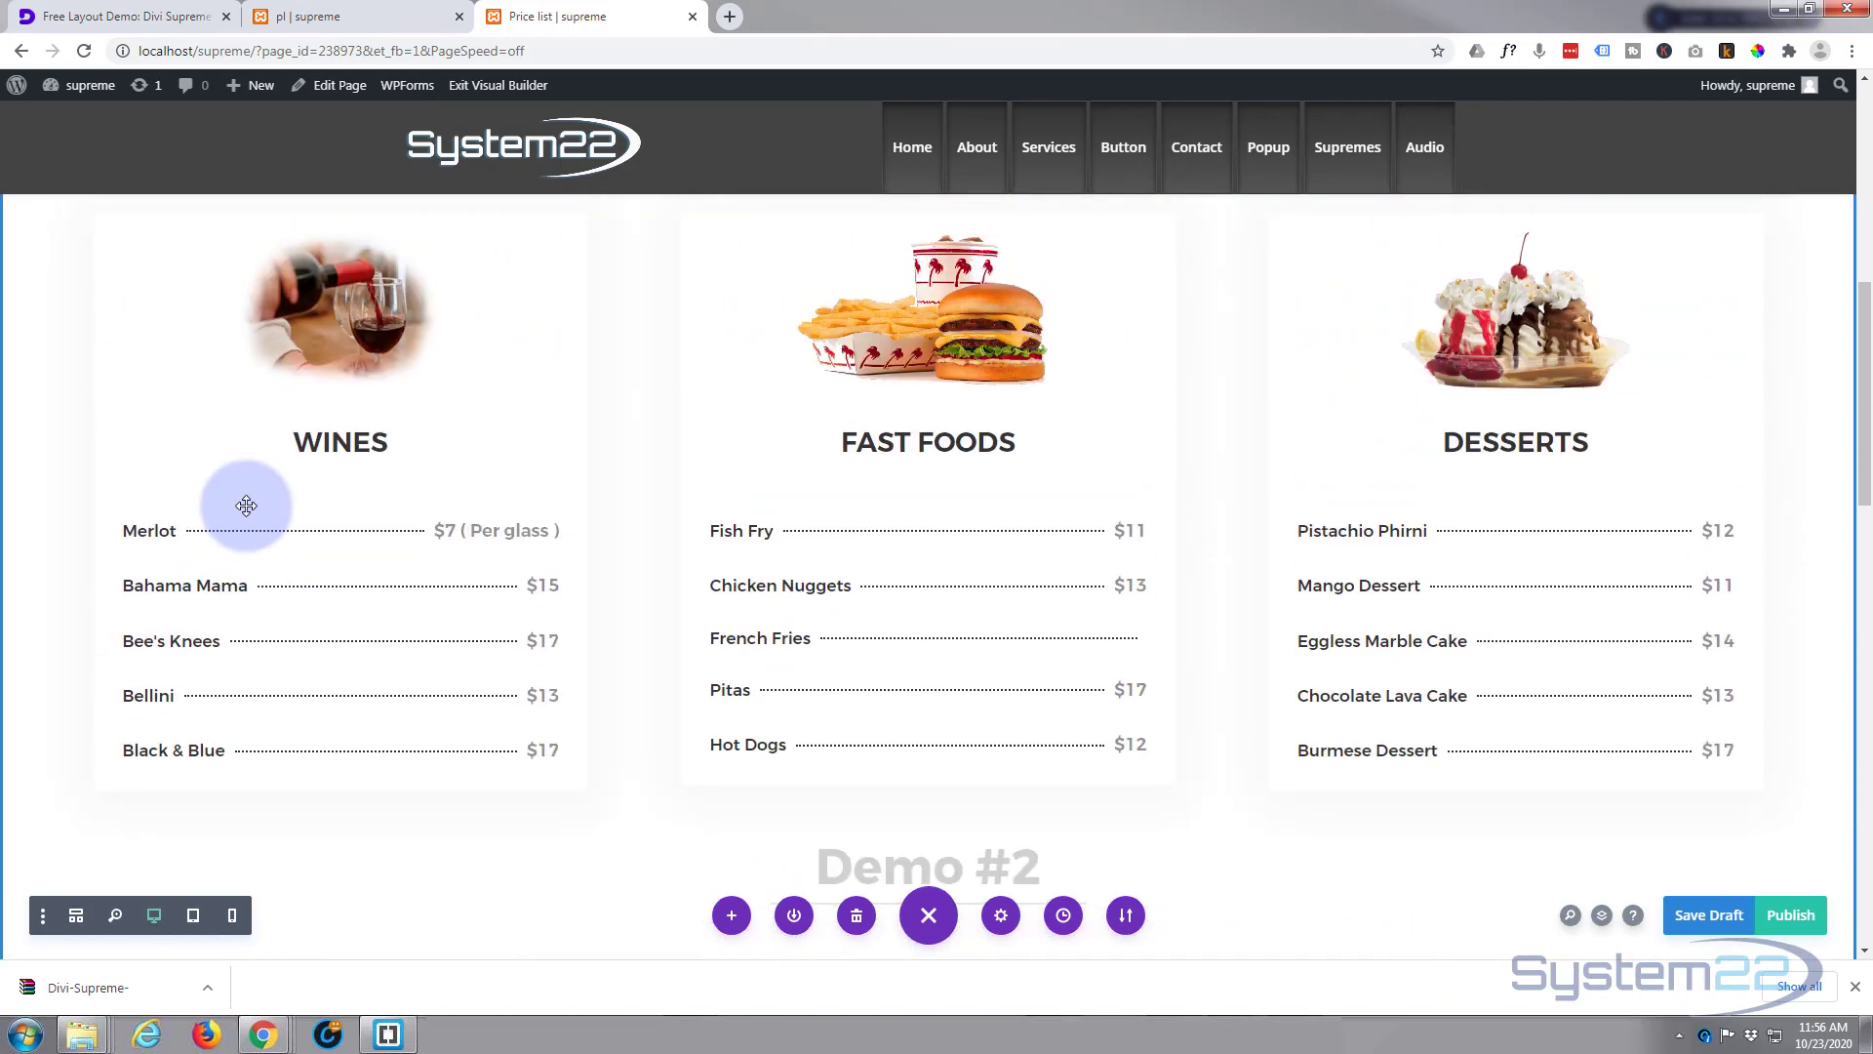
{"action": "scroll", "coordinate": [246, 505], "scroll_direction": "up", "scroll_amount": 3}
{"action": "scroll", "coordinate": [248, 507], "scroll_direction": "up", "scroll_amount": 2}
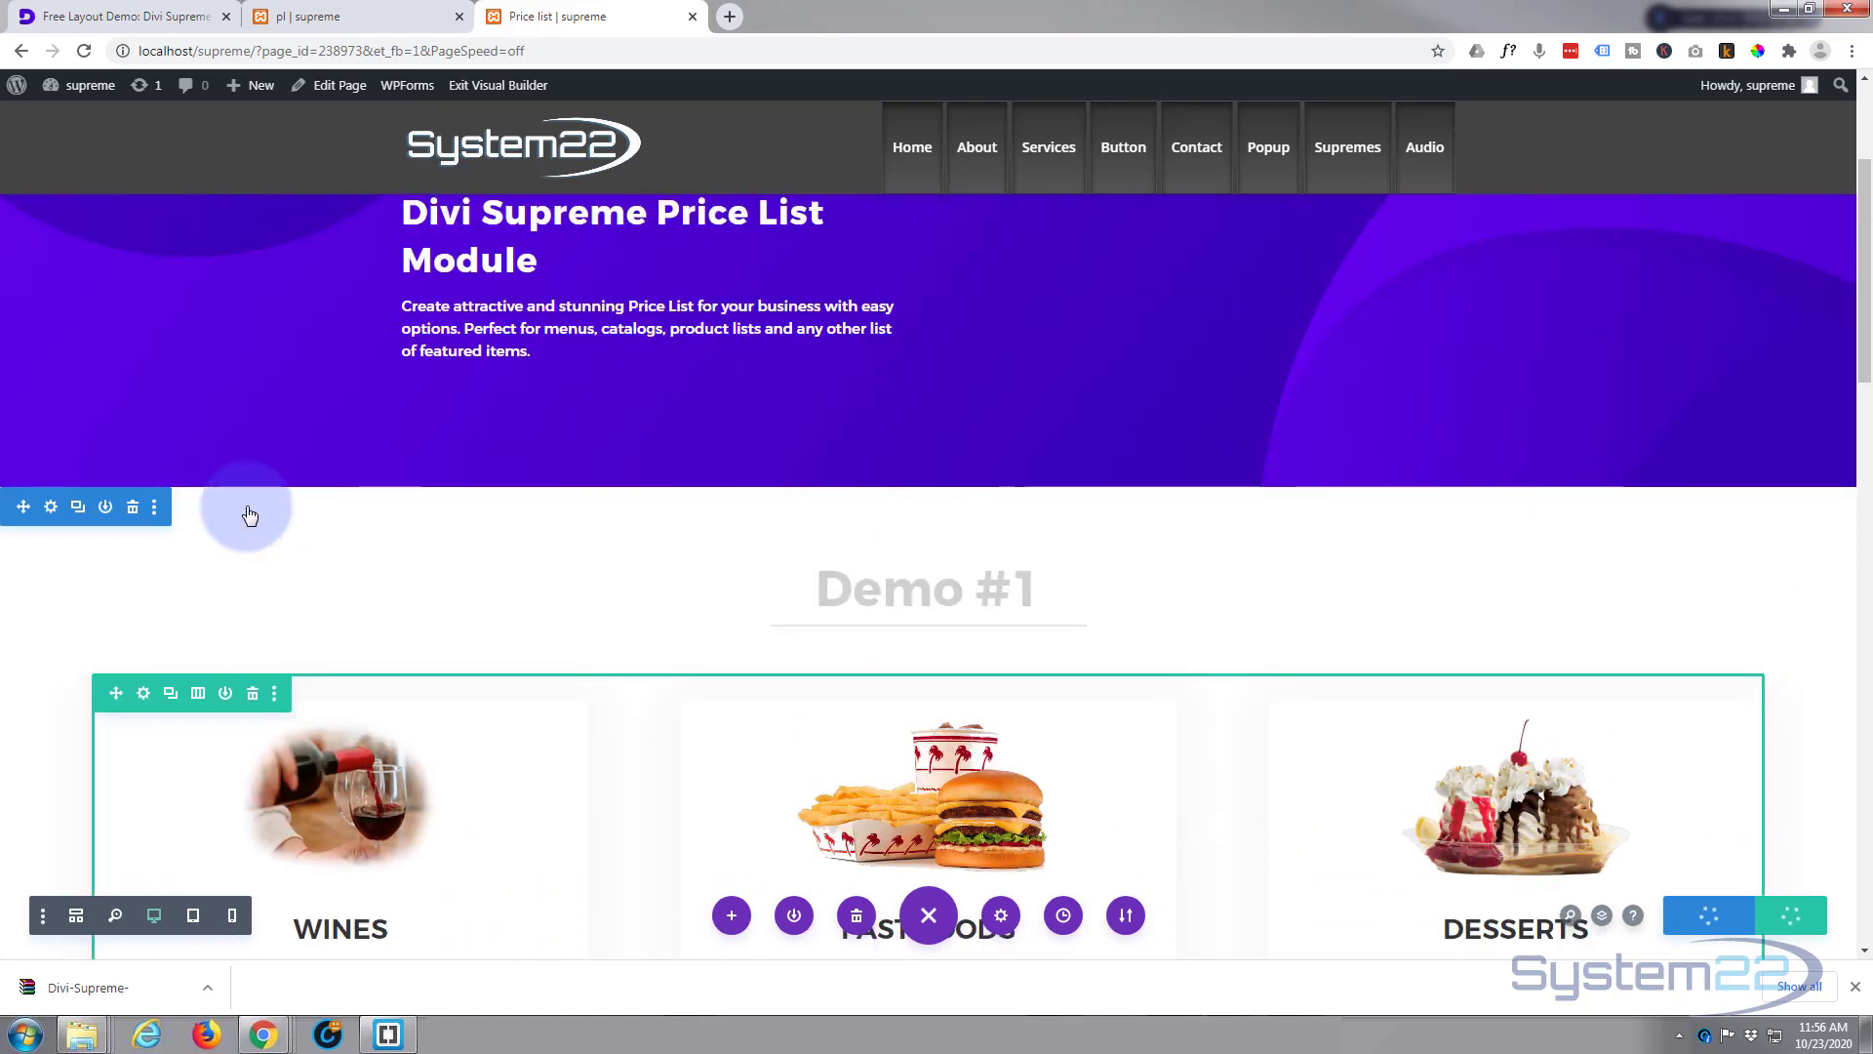
{"action": "scroll", "coordinate": [250, 515], "scroll_direction": "up", "scroll_amount": 2}
{"action": "scroll", "coordinate": [245, 504], "scroll_direction": "down", "scroll_amount": 4}
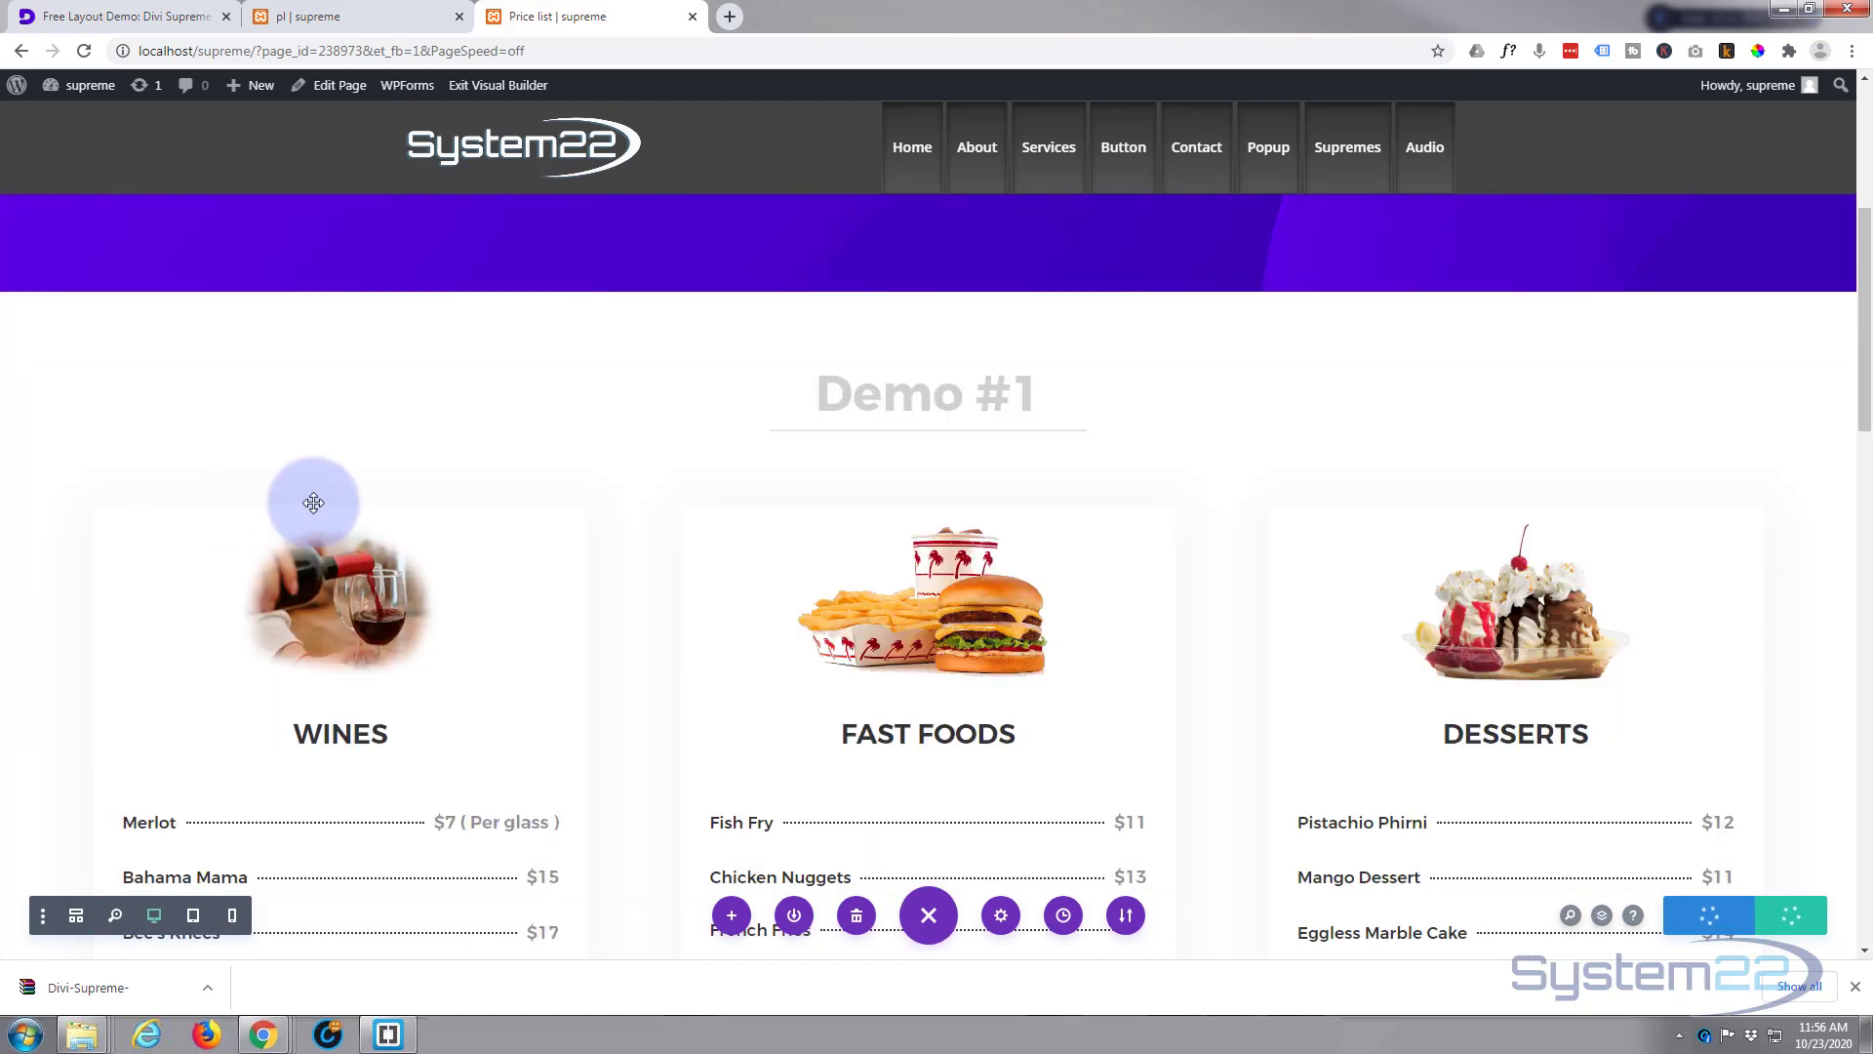